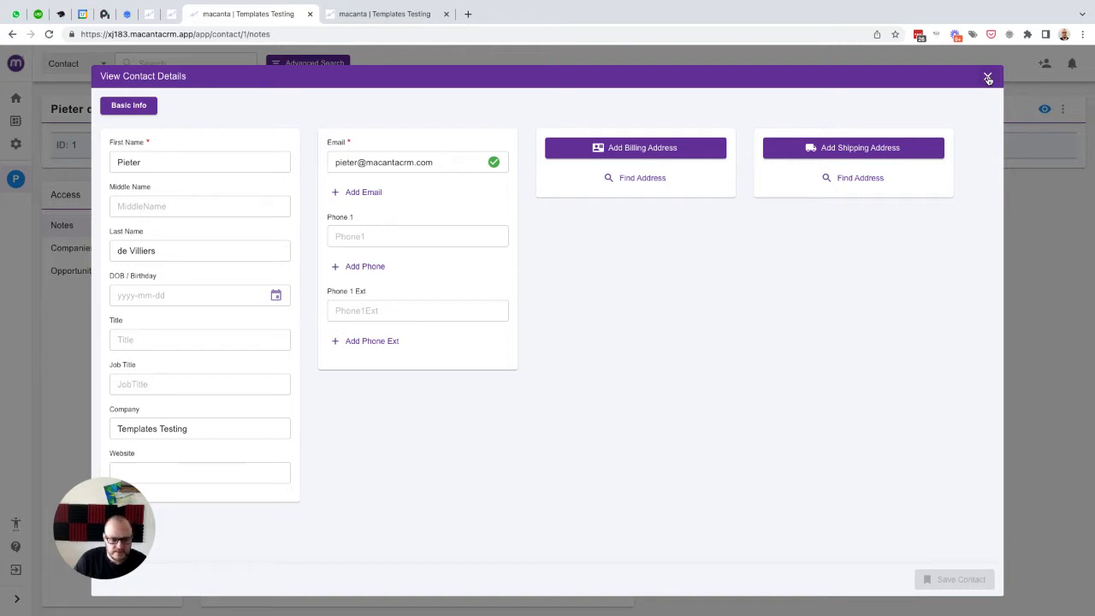
Step: Open the Contact Object for editing in the Object Builder admin settings
{"action": "left_click", "coordinate": [988, 78]}
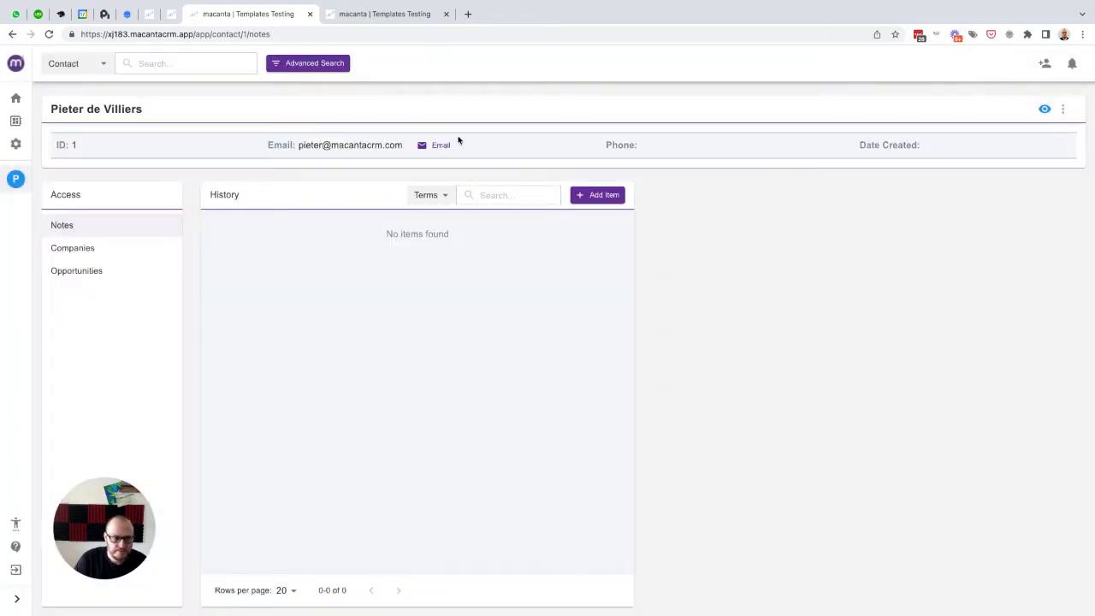
{"action": "left_click", "coordinate": [17, 143]}
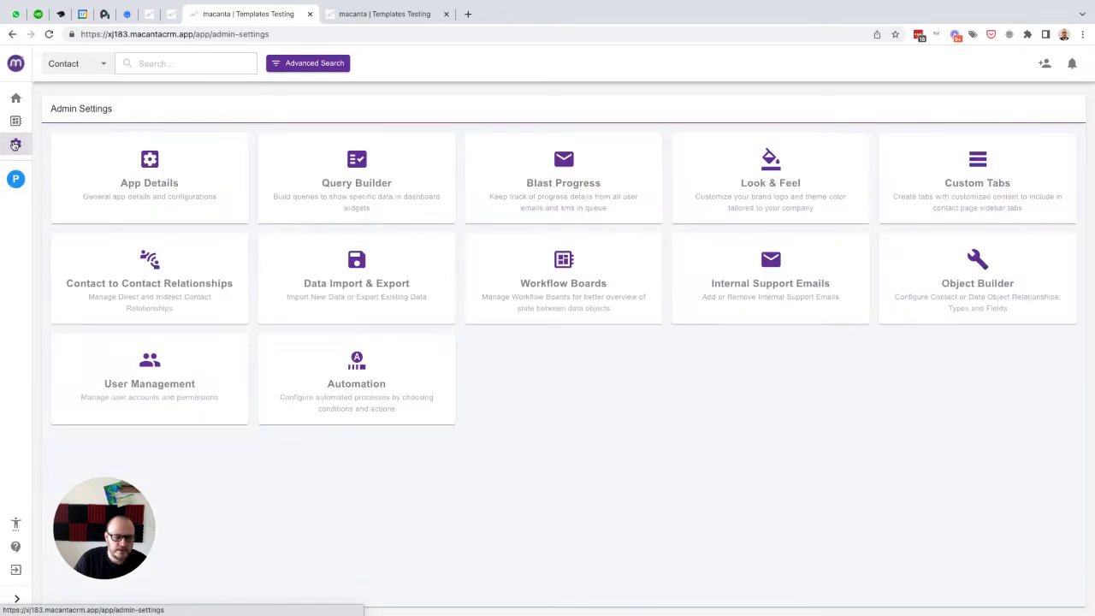
{"action": "left_click", "coordinate": [974, 263]}
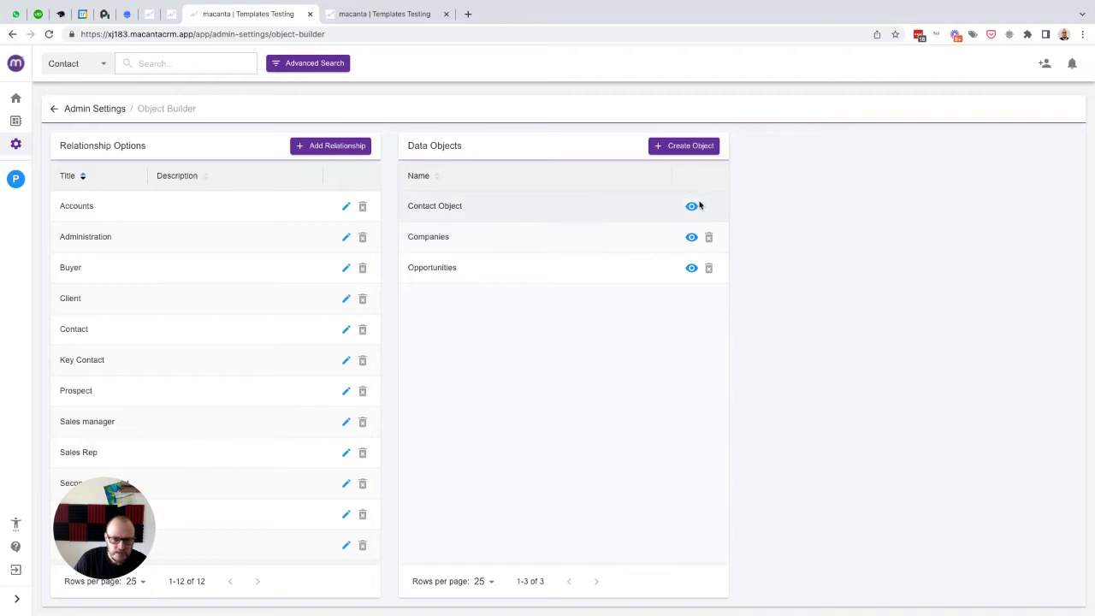
{"action": "left_click", "coordinate": [691, 208]}
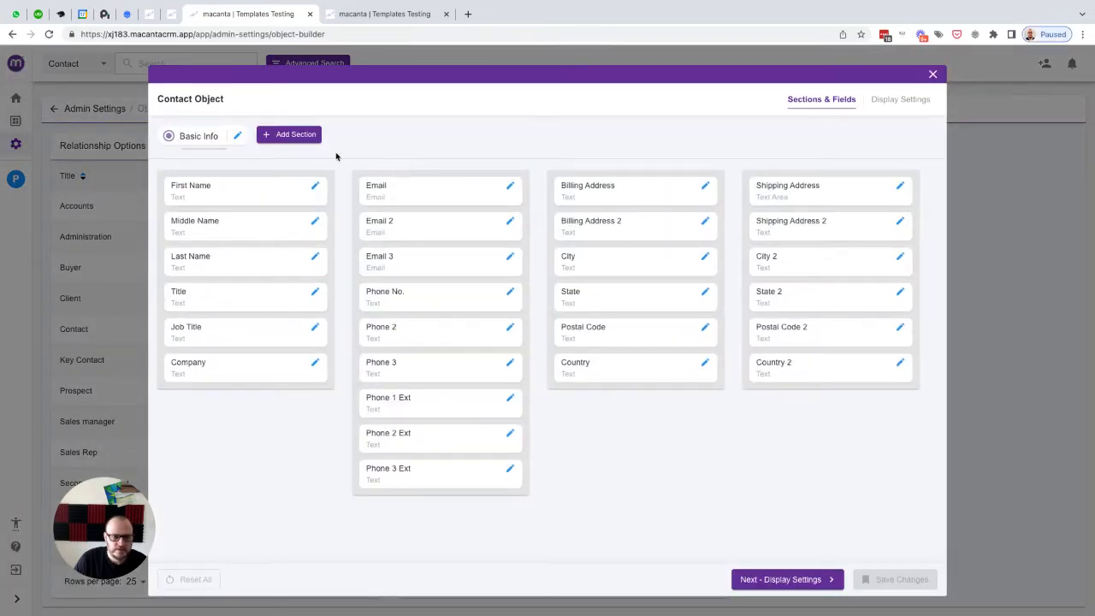
Step: Add a new section named Additional Info in the 2nd position of the Contact Object
{"action": "left_click", "coordinate": [287, 136]}
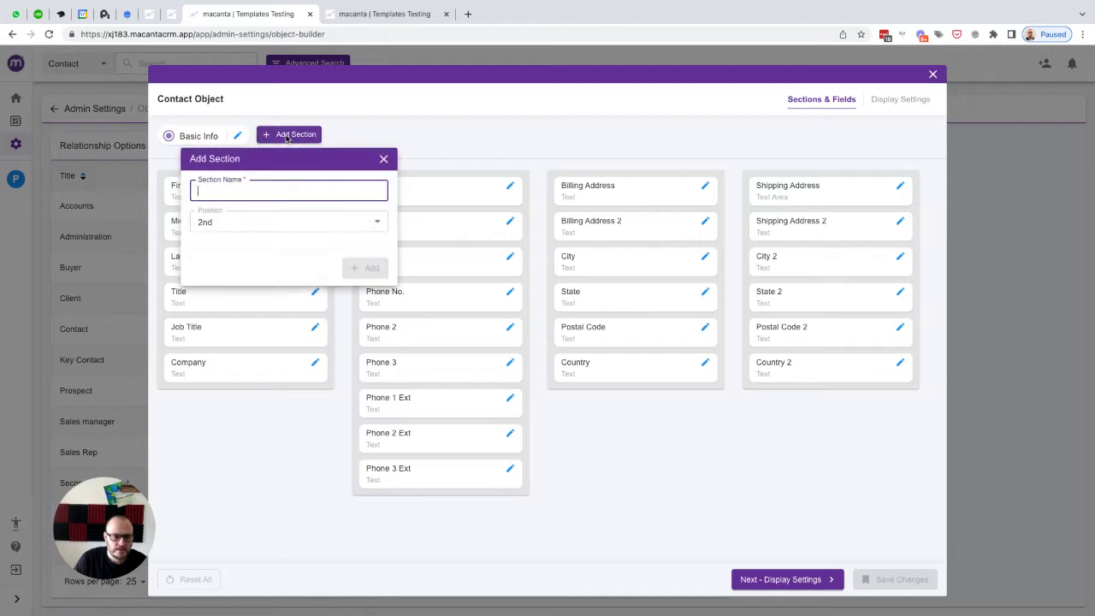
{"action": "type", "text": "Addit"}
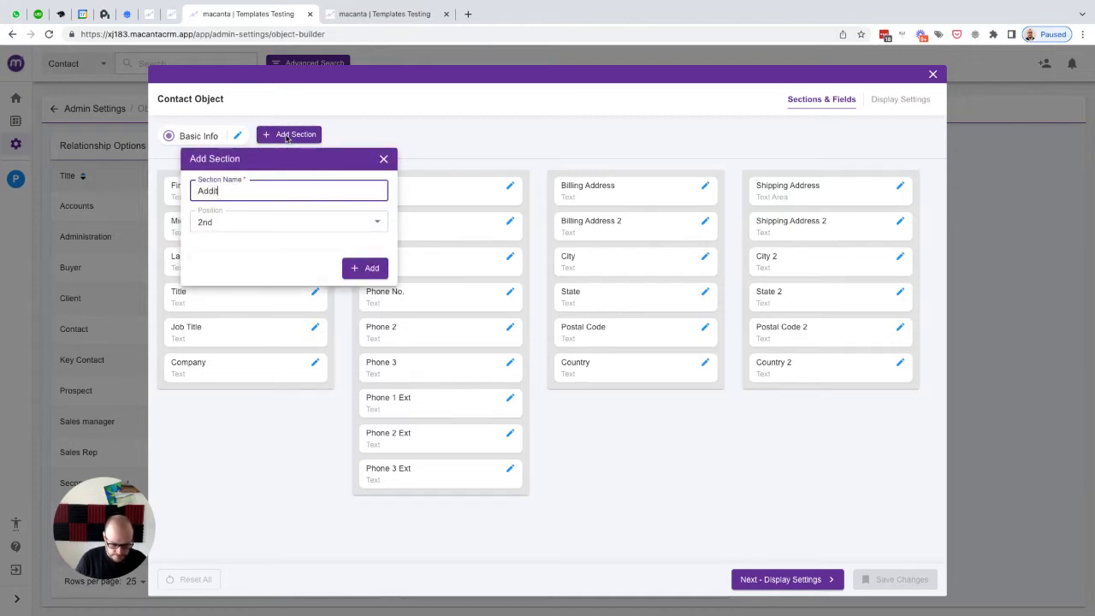
{"action": "type", "text": "ional Info"}
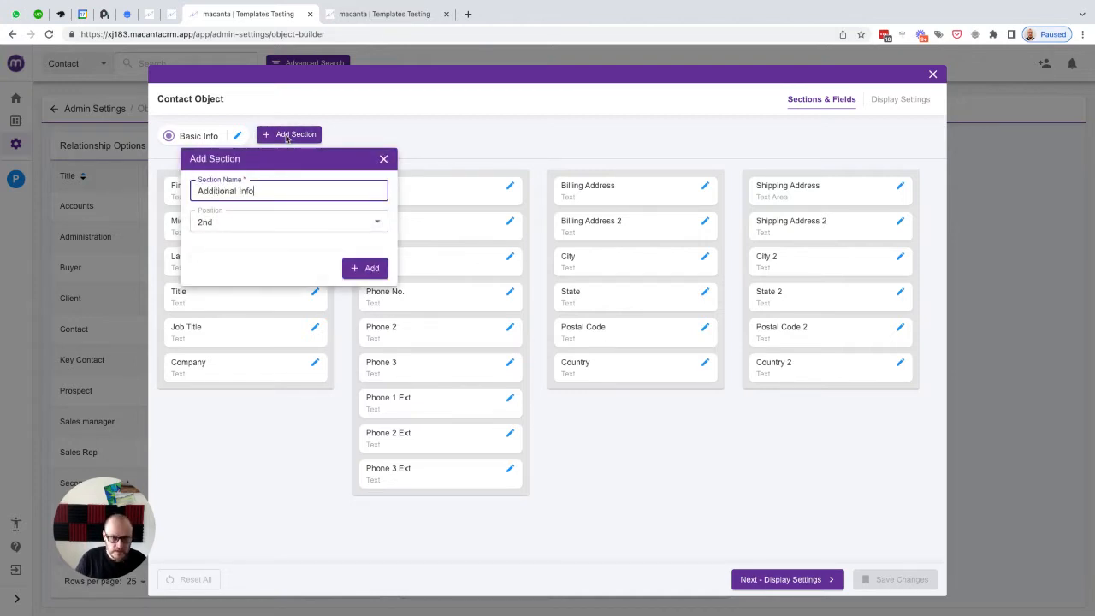
{"action": "left_click", "coordinate": [365, 267]}
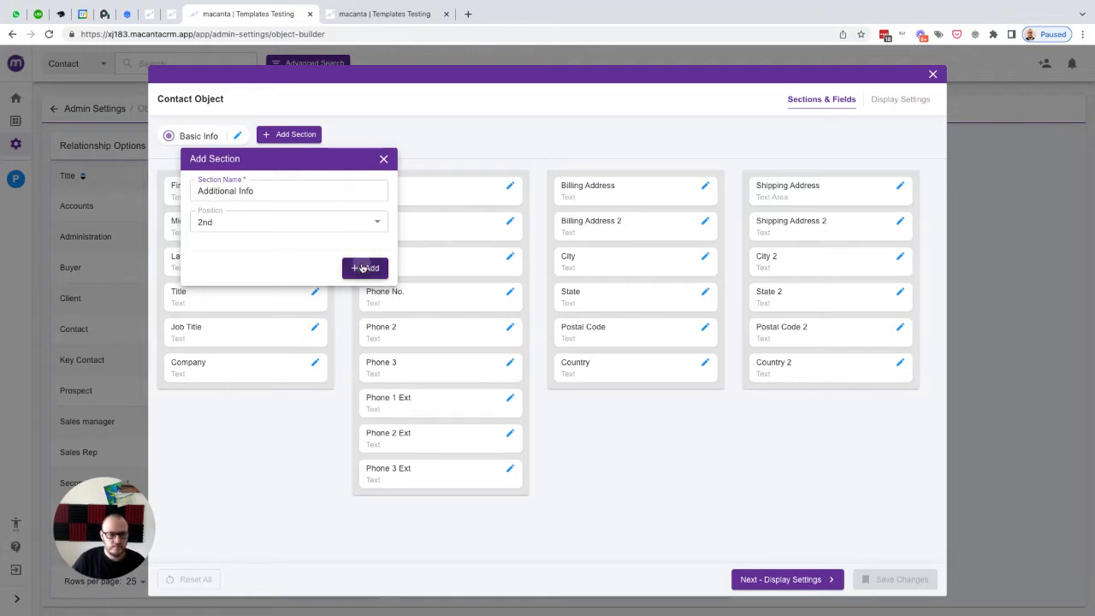
Step: Add a sub-section named Dates in the Additional Info section
{"action": "left_click", "coordinate": [193, 182]}
{"action": "type", "text": "Dates"}
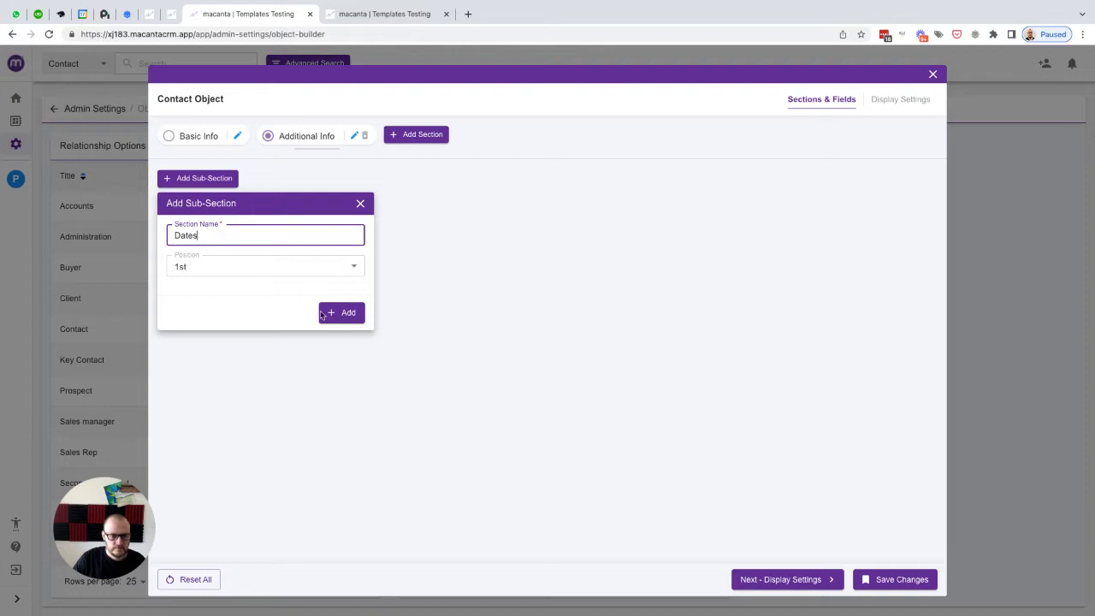
{"action": "left_click", "coordinate": [326, 313]}
Step: Start a new field in the Dates sub-section named Next Birthday, with Next Birthday as its placeholder
{"action": "left_click", "coordinate": [246, 211]}
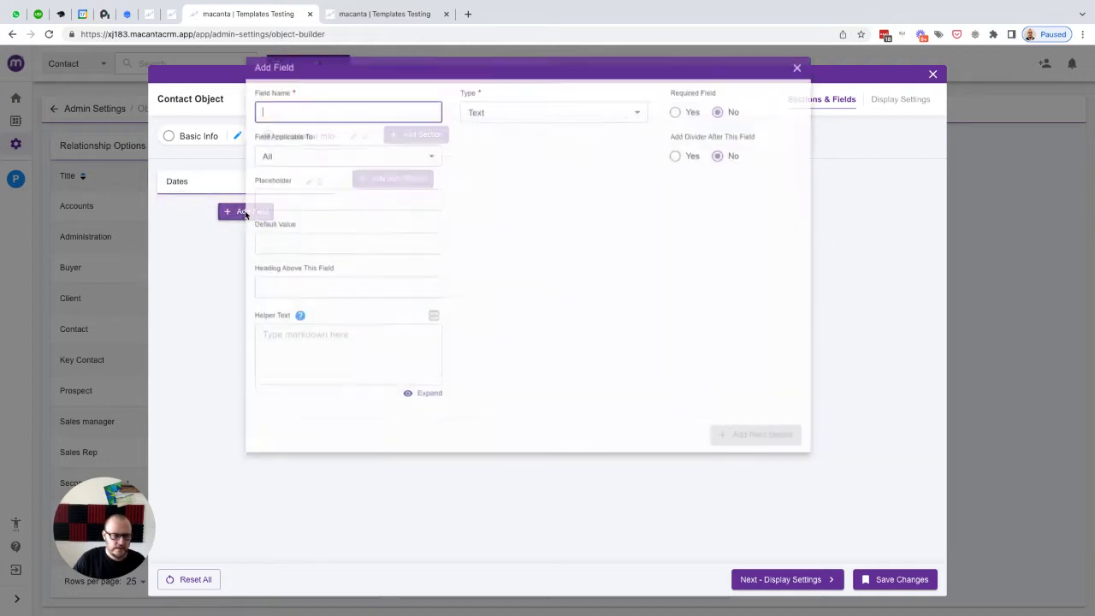
{"action": "type", "text": "N"}
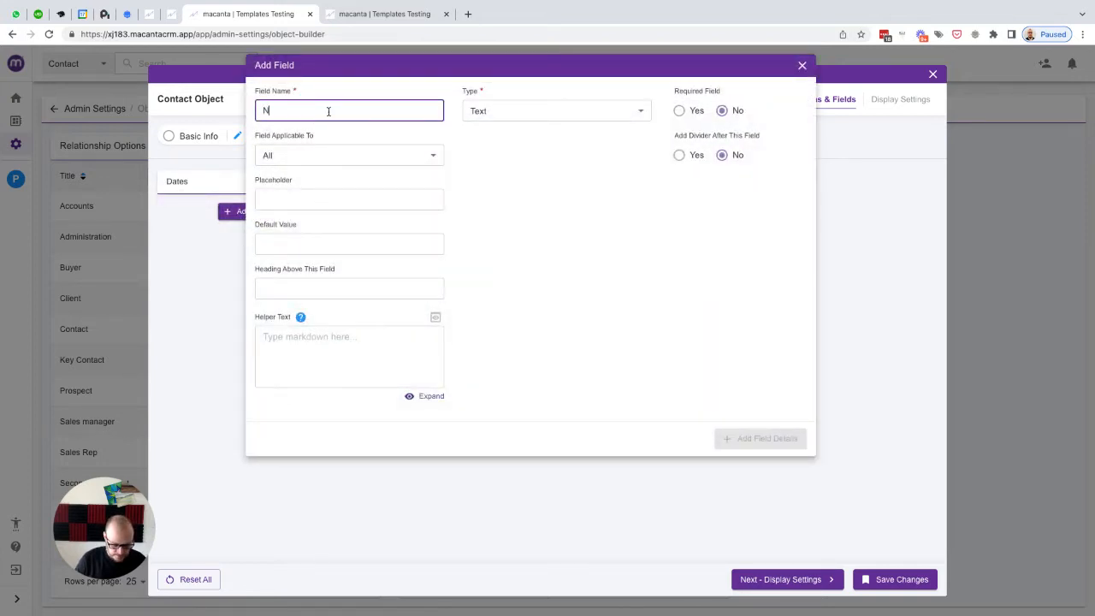
{"action": "type", "text": "ext Birthday"}
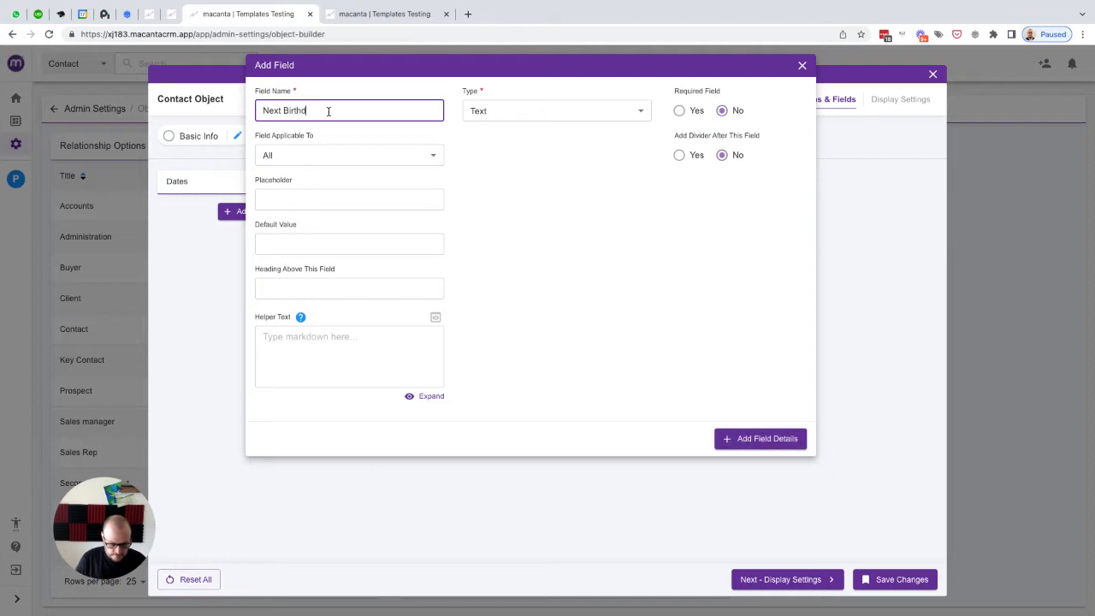
{"action": "key", "text": "ctrl+a"}
{"action": "key", "text": "ctrl+c"}
{"action": "key", "text": "Tab"}
{"action": "key", "text": "Tab"}
{"action": "key", "text": "ctrl+v"}
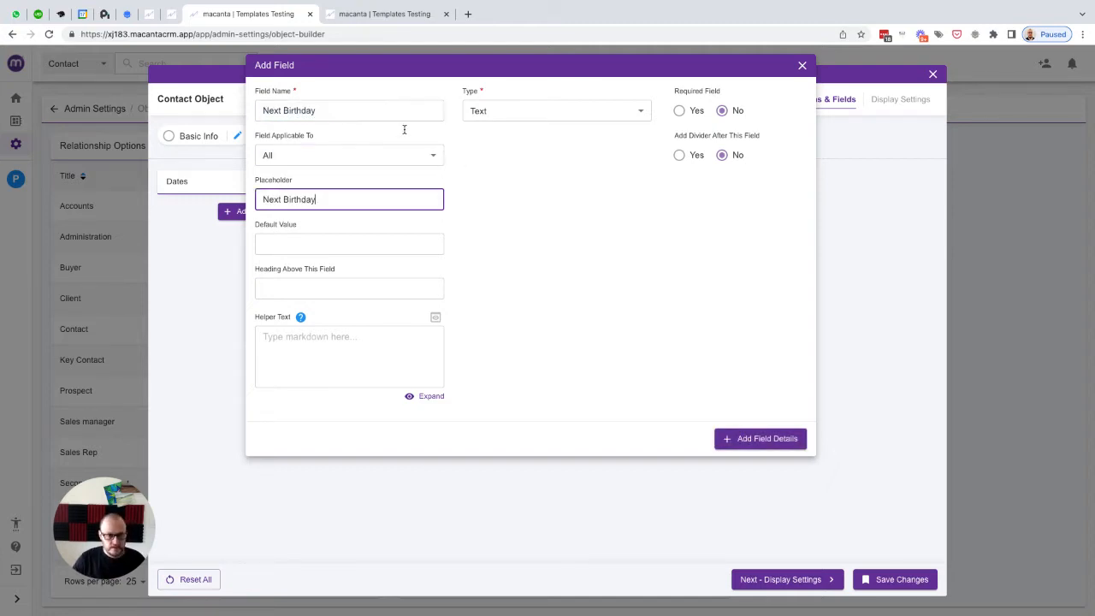
Step: Set the Next Birthday field's type to Date, add the field, and save the Contact Object changes
{"action": "left_click", "coordinate": [501, 112]}
{"action": "scroll", "coordinate": [528, 285], "scroll_direction": "down", "scroll_amount": 3}
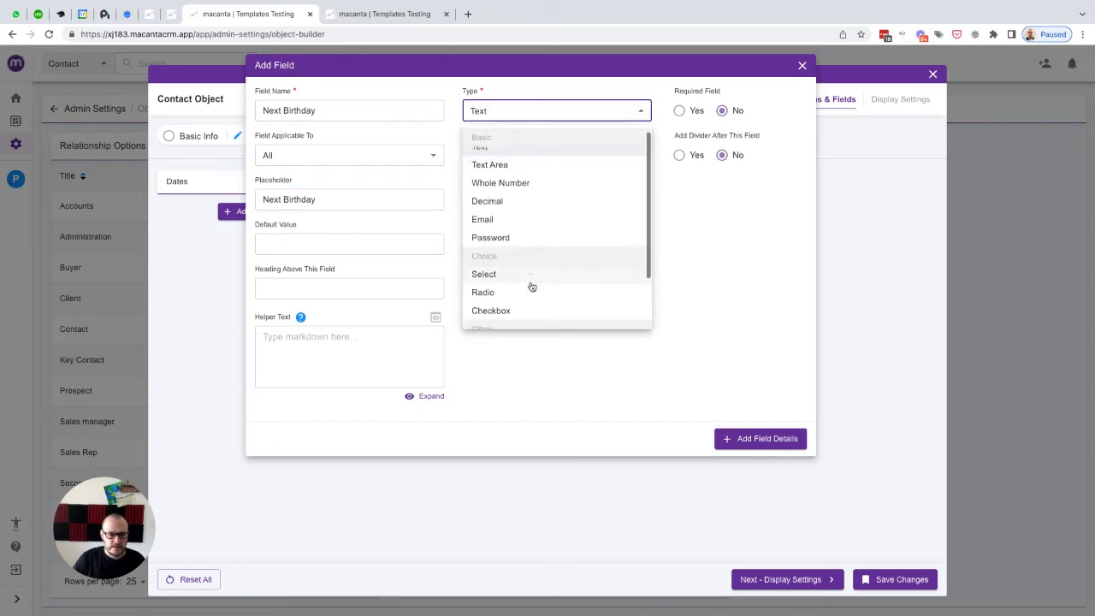
{"action": "left_click", "coordinate": [479, 283]}
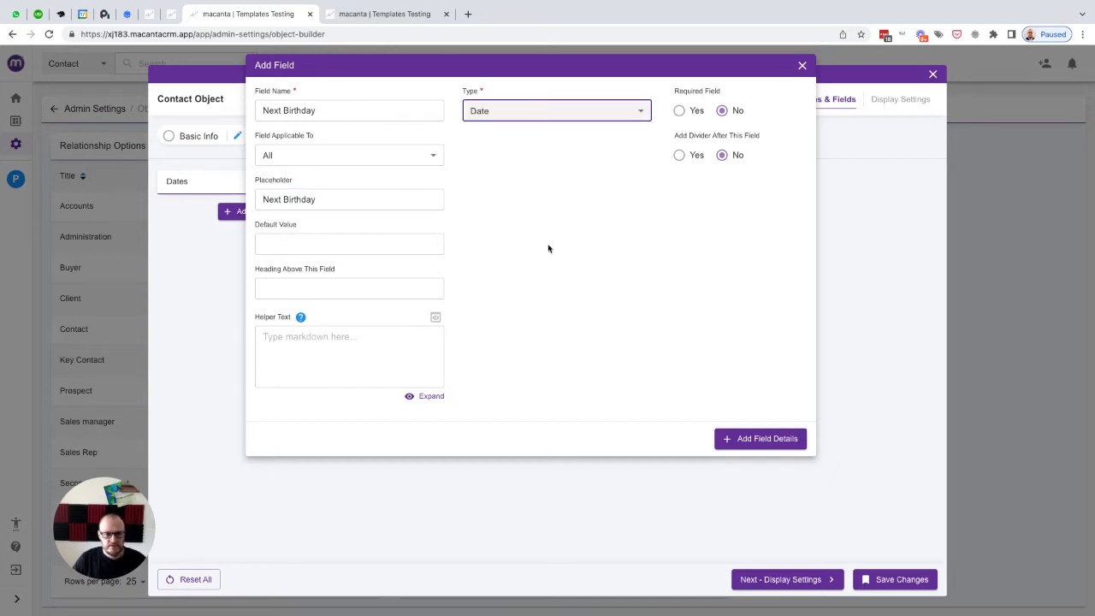
{"action": "left_click", "coordinate": [747, 438]}
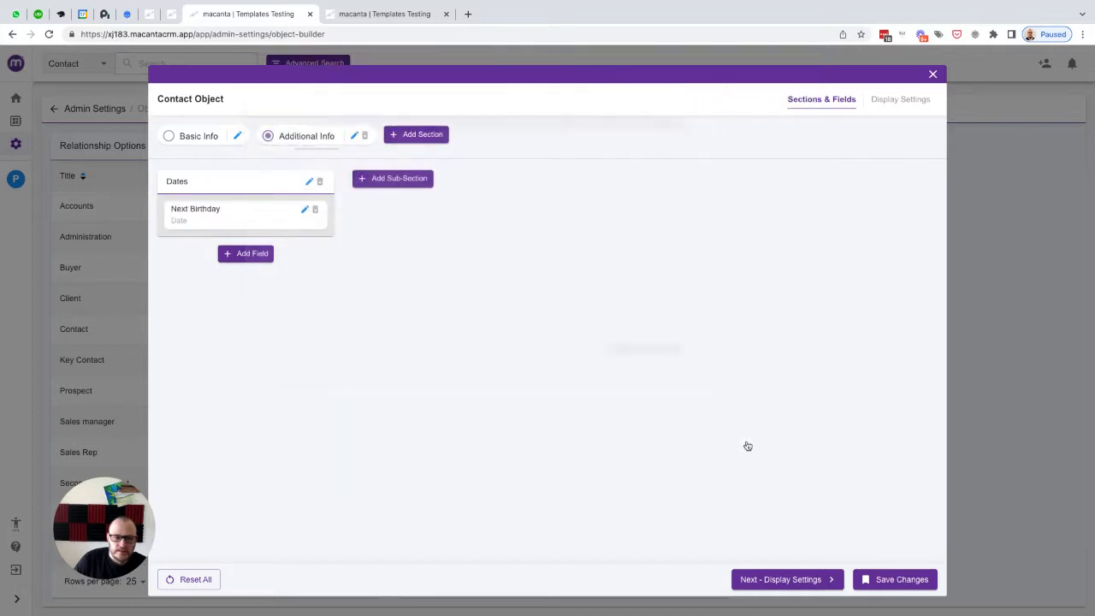
{"action": "left_click", "coordinate": [890, 584]}
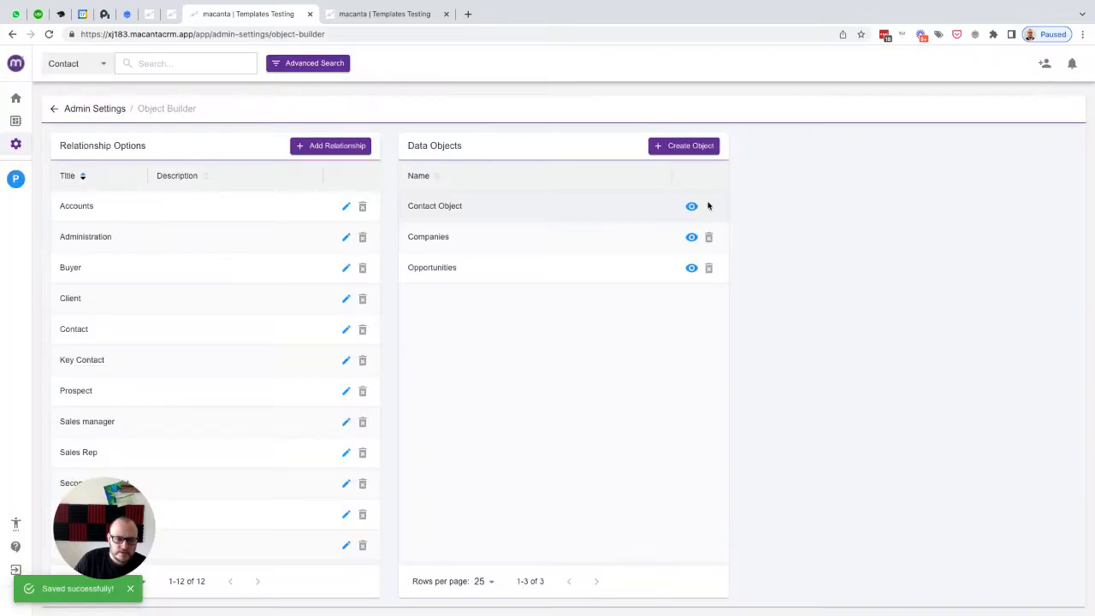
Step: Open the contact's details and review the Additional Info tab with its Next Birthday field
{"action": "left_click", "coordinate": [15, 178]}
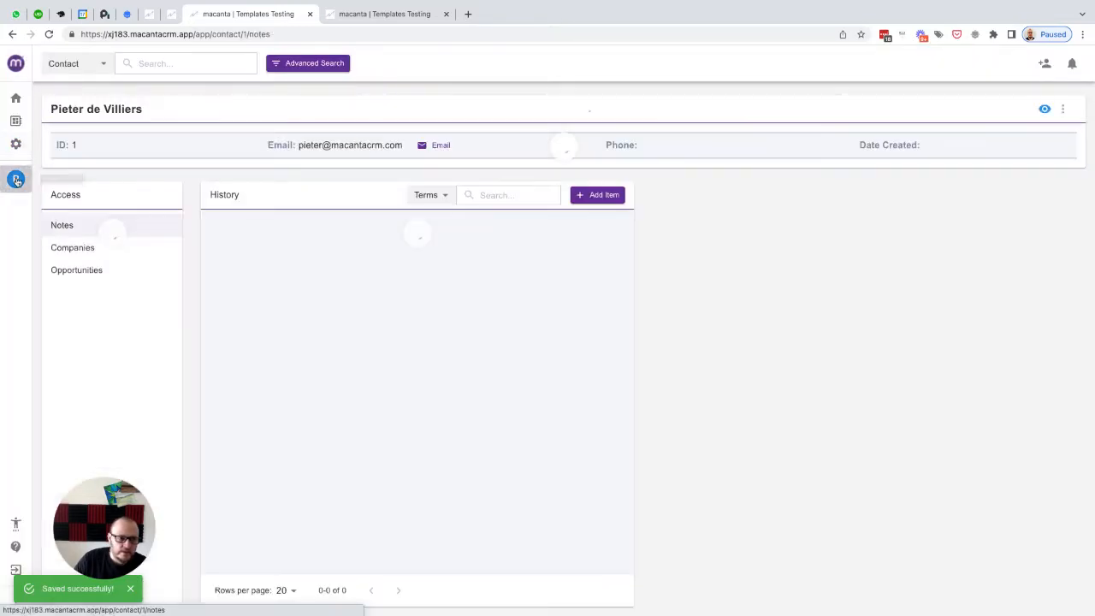
{"action": "left_click", "coordinate": [1043, 111]}
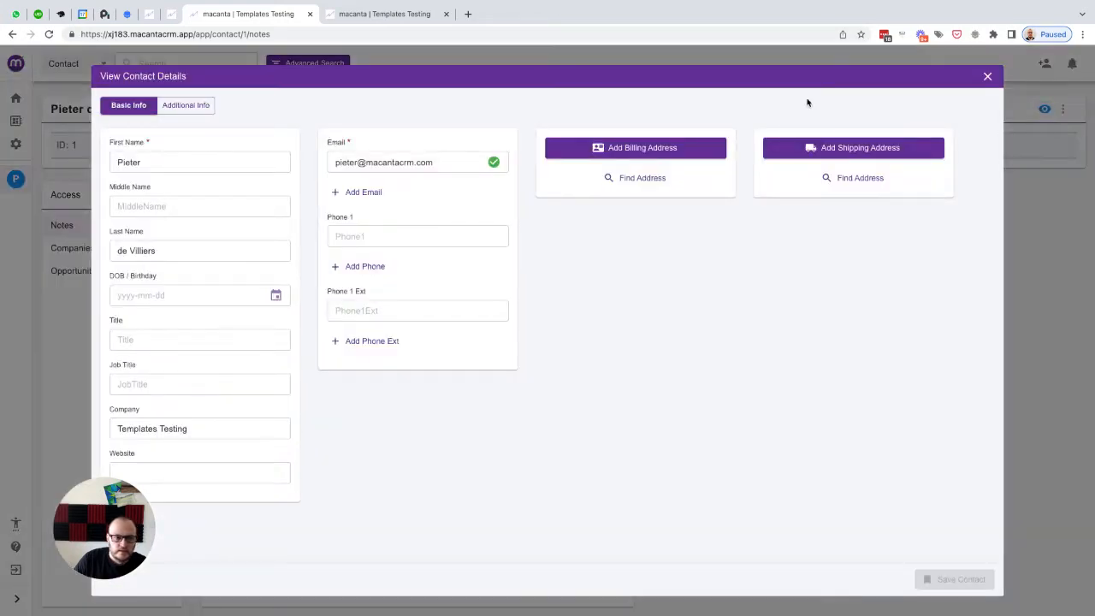
{"action": "left_click", "coordinate": [188, 106]}
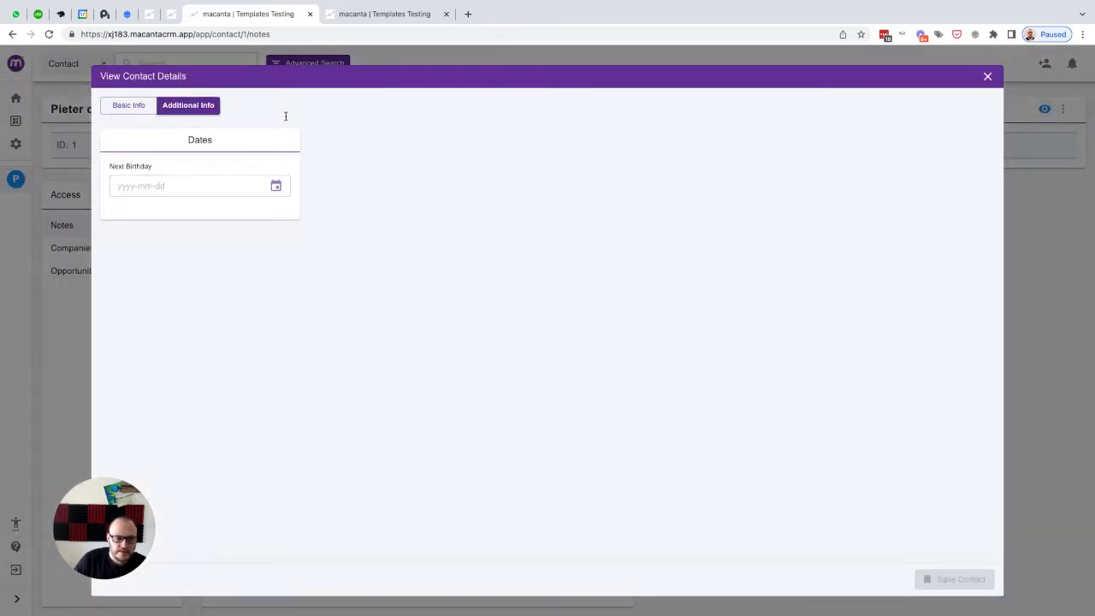
{"action": "left_click", "coordinate": [130, 106]}
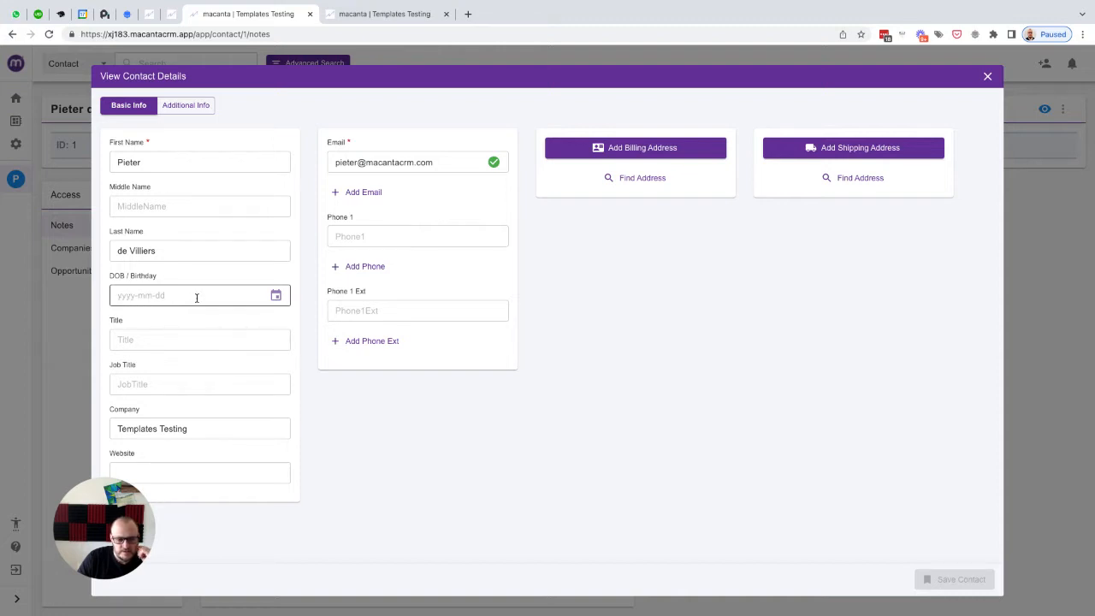
{"action": "left_click", "coordinate": [185, 106]}
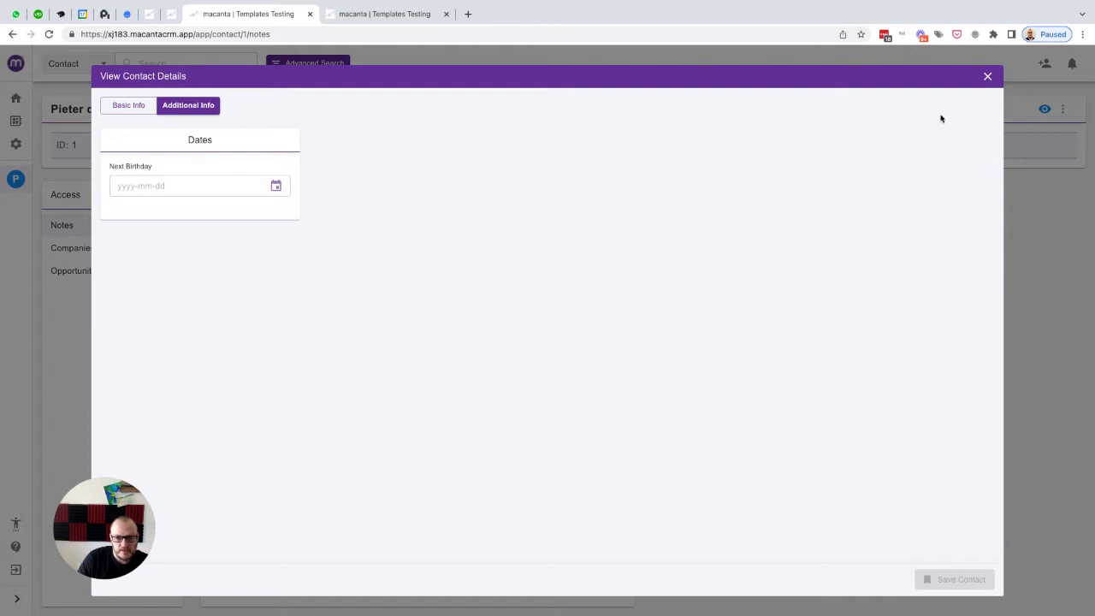
{"action": "left_click", "coordinate": [987, 77]}
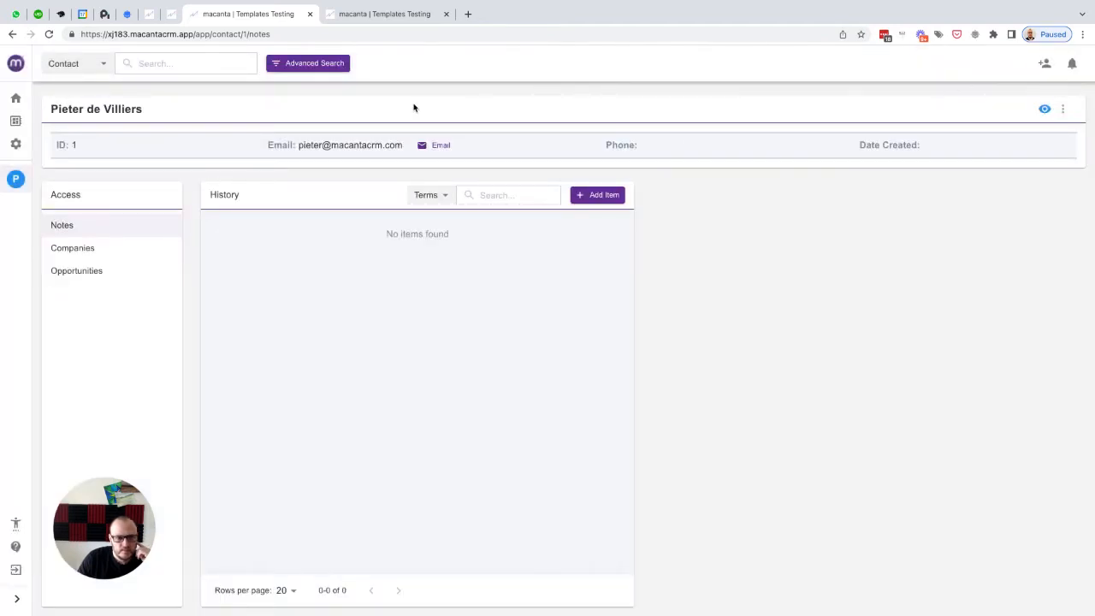
{"action": "left_click", "coordinate": [15, 145]}
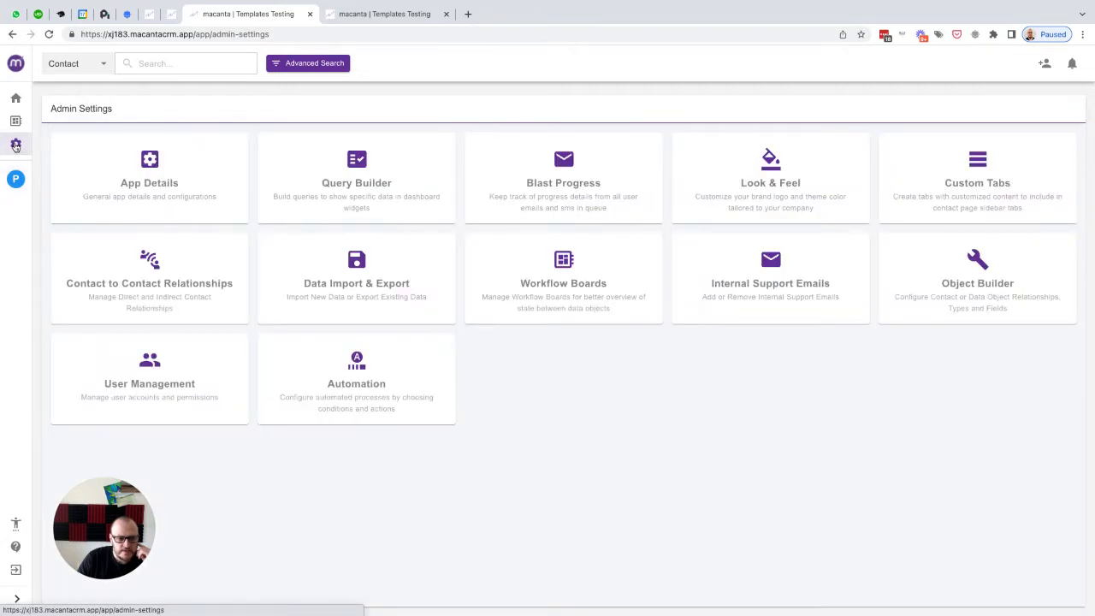
{"action": "left_click", "coordinate": [355, 369]}
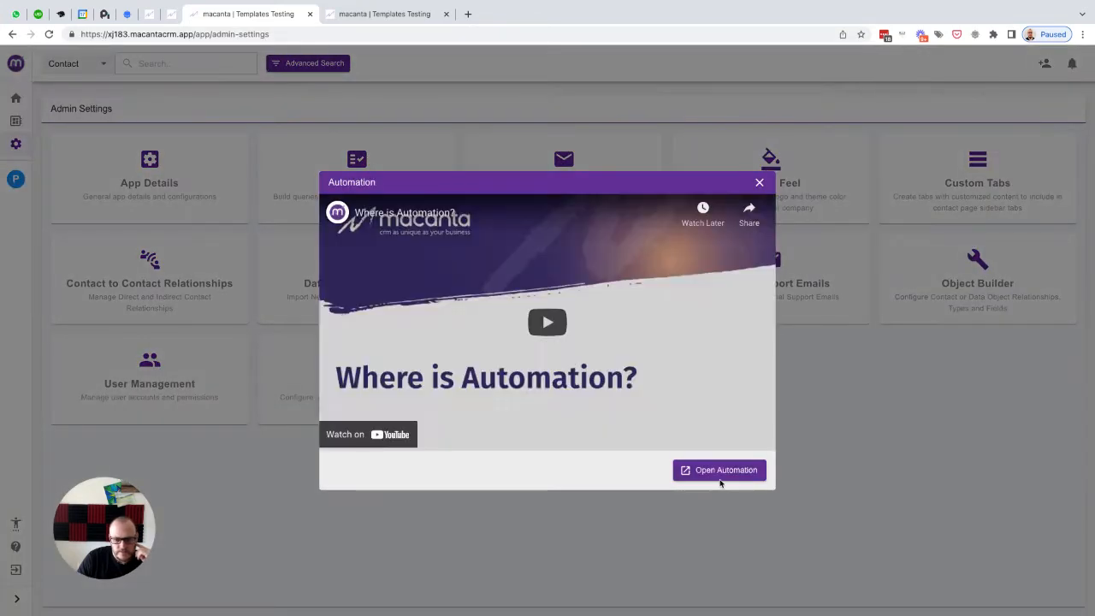
{"action": "left_click", "coordinate": [760, 183]}
Step: Switch to the other Macanta tab and add a new field action under Automation's Field Actions
{"action": "left_click", "coordinate": [394, 17]}
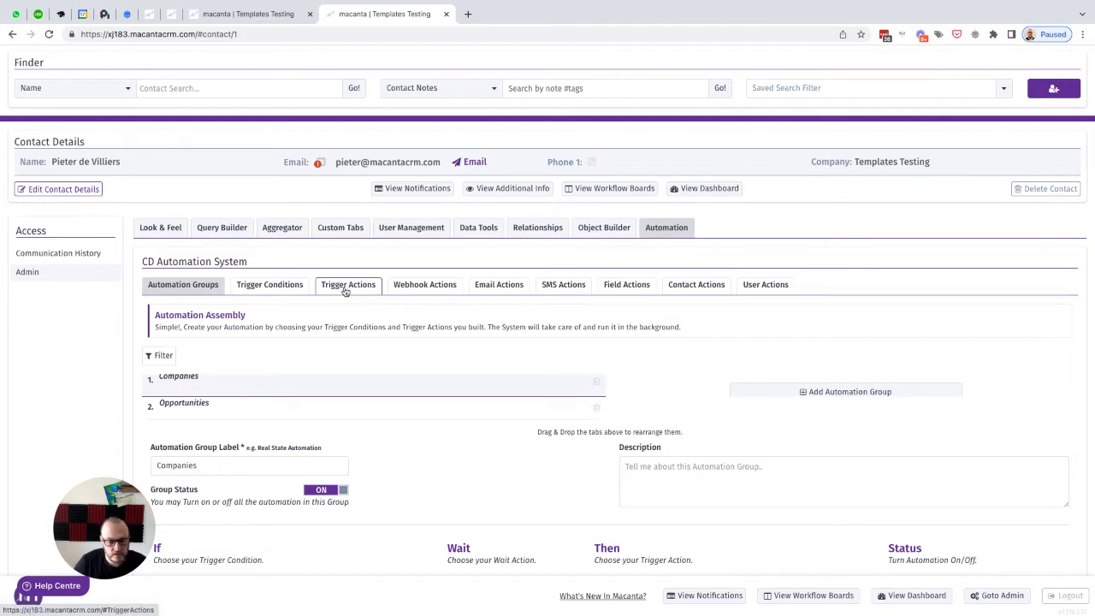
{"action": "left_click", "coordinate": [627, 286]}
{"action": "scroll", "coordinate": [631, 287], "scroll_direction": "down", "scroll_amount": 1}
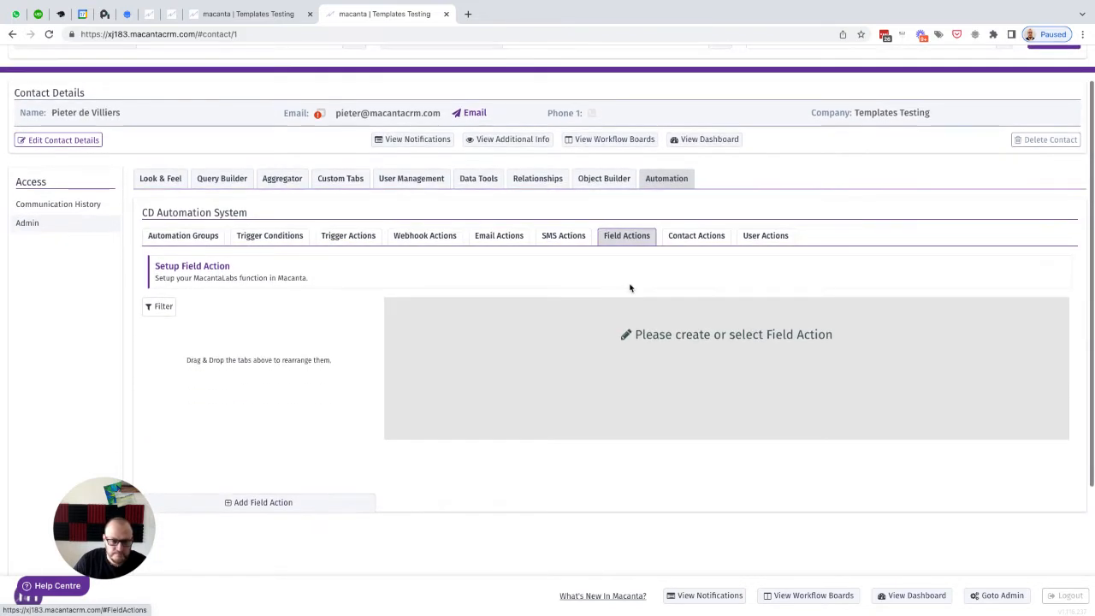
{"action": "left_click", "coordinate": [261, 503]}
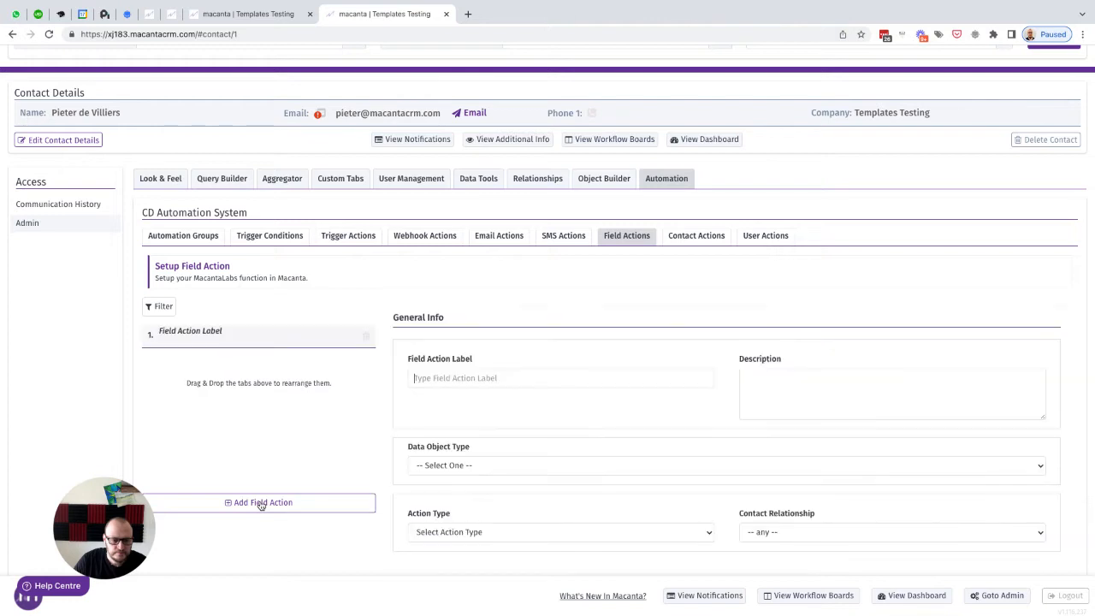
Step: Label the new field action Set Next Birthday
{"action": "scroll", "coordinate": [419, 428], "scroll_direction": "down", "scroll_amount": 2}
{"action": "left_click", "coordinate": [430, 298]}
{"action": "type", "text": "Se"}
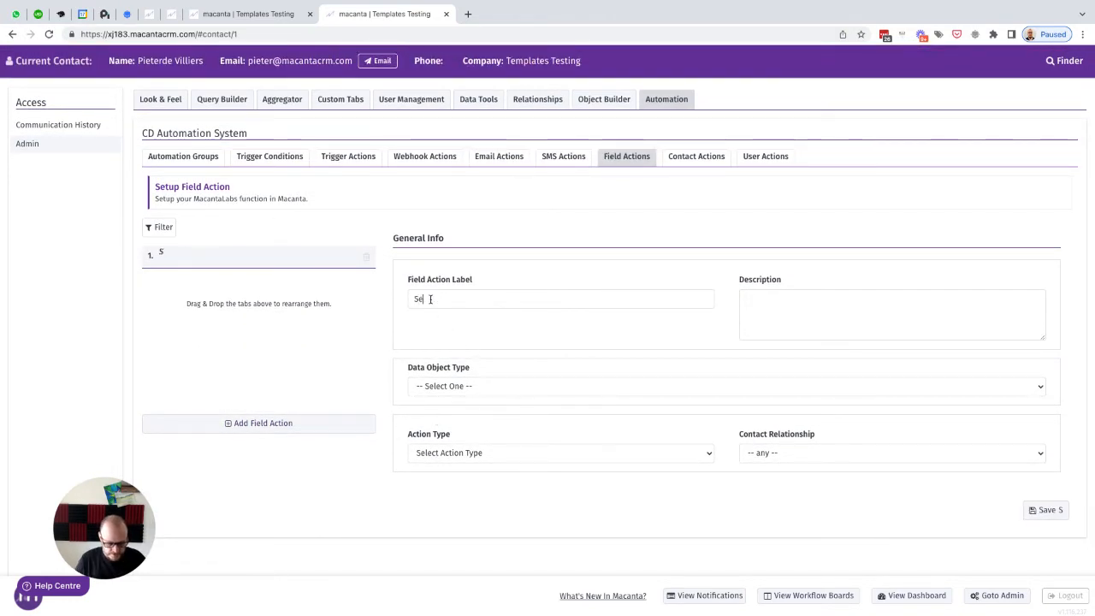
{"action": "type", "text": "t Next Birthday"}
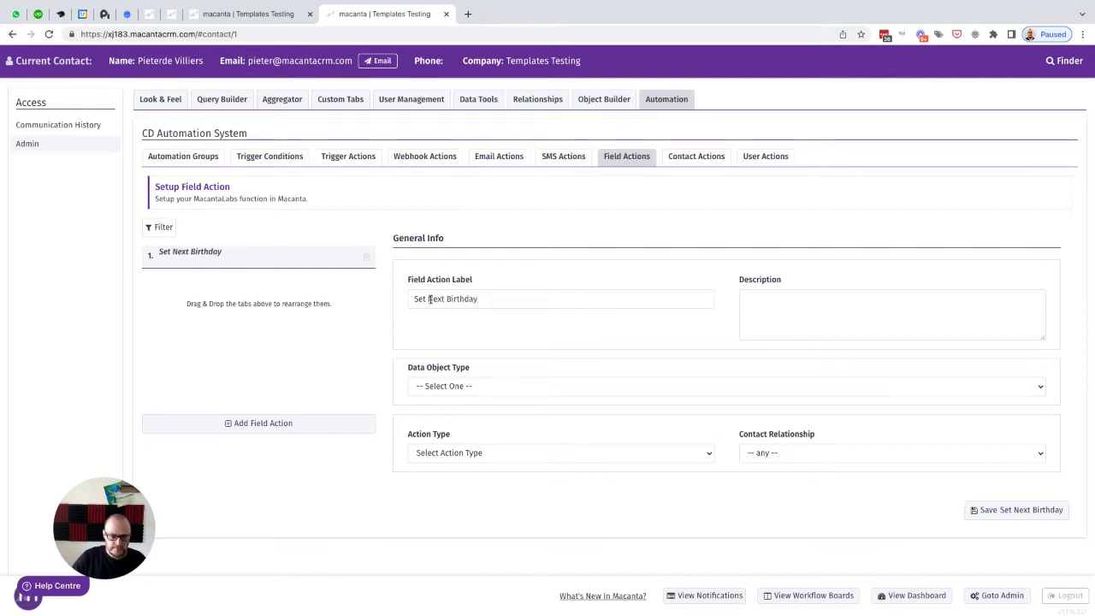
{"action": "triple_click", "coordinate": [430, 298]}
Step: Set the field action's data object type to Contact Object
{"action": "scroll", "coordinate": [548, 319], "scroll_direction": "down", "scroll_amount": 1}
{"action": "scroll", "coordinate": [549, 318], "scroll_direction": "down", "scroll_amount": 1}
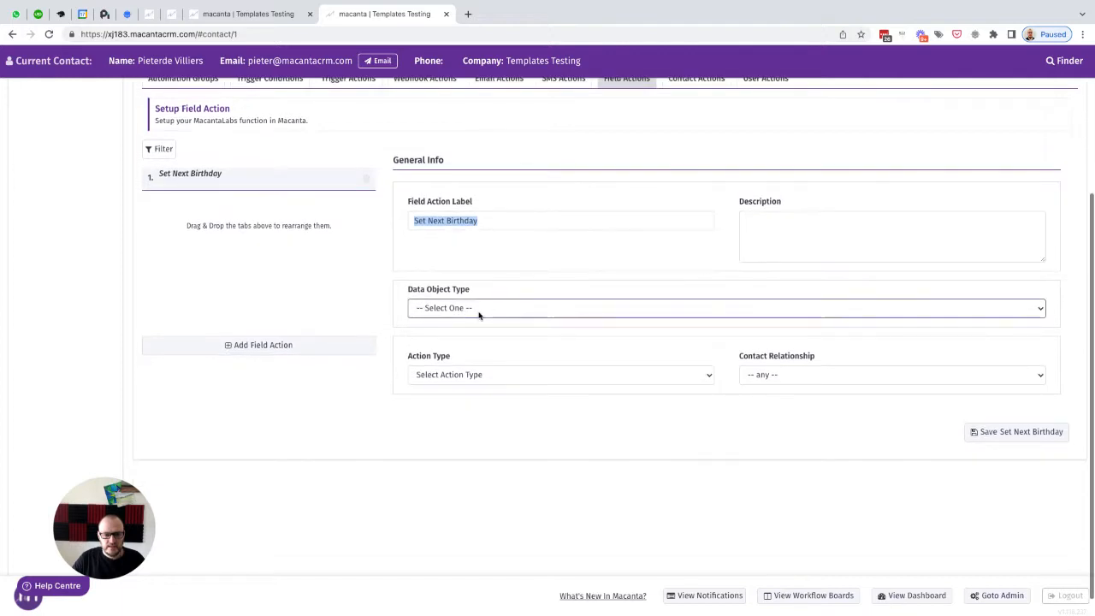
{"action": "left_click", "coordinate": [449, 308]}
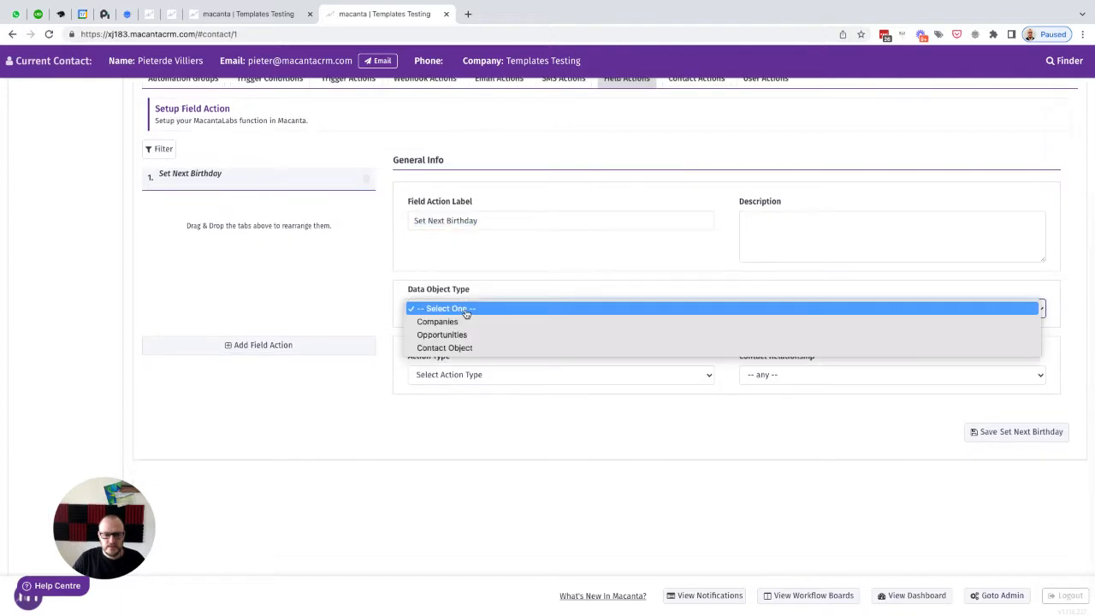
{"action": "left_click", "coordinate": [432, 349]}
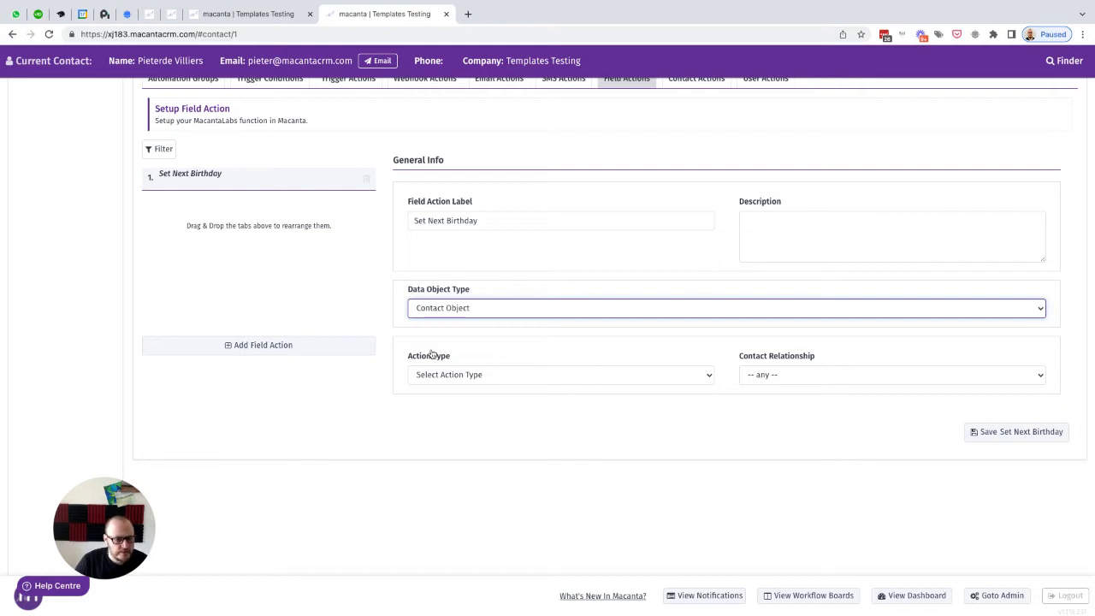
Step: Set the field action's action type to Next Birthday and its contact relationship to Contact
{"action": "left_click", "coordinate": [467, 377]}
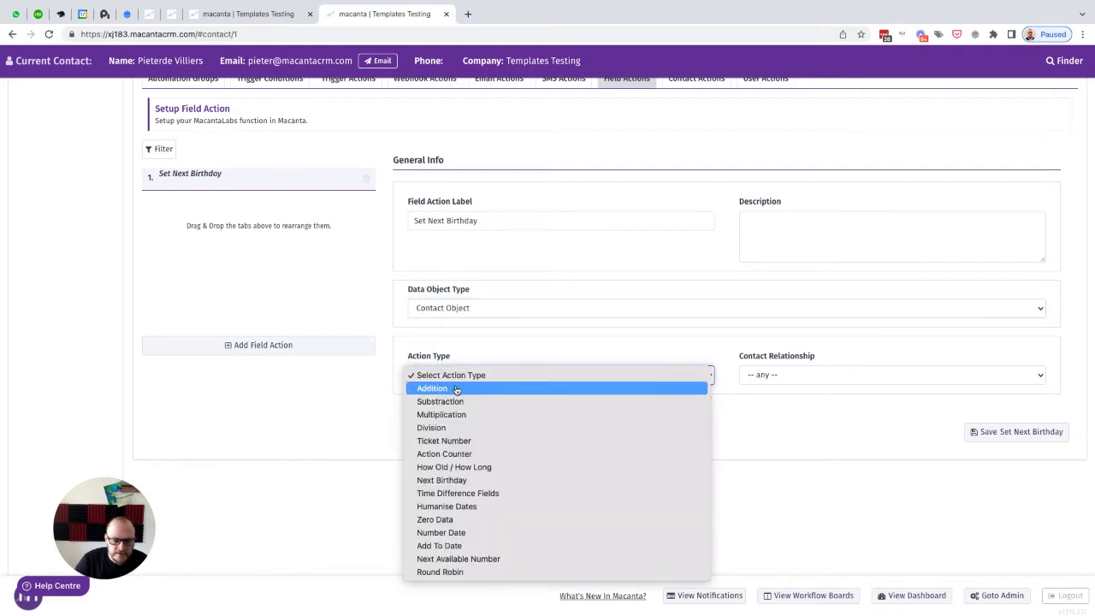
{"action": "left_click", "coordinate": [446, 481]}
{"action": "left_click", "coordinate": [765, 376]}
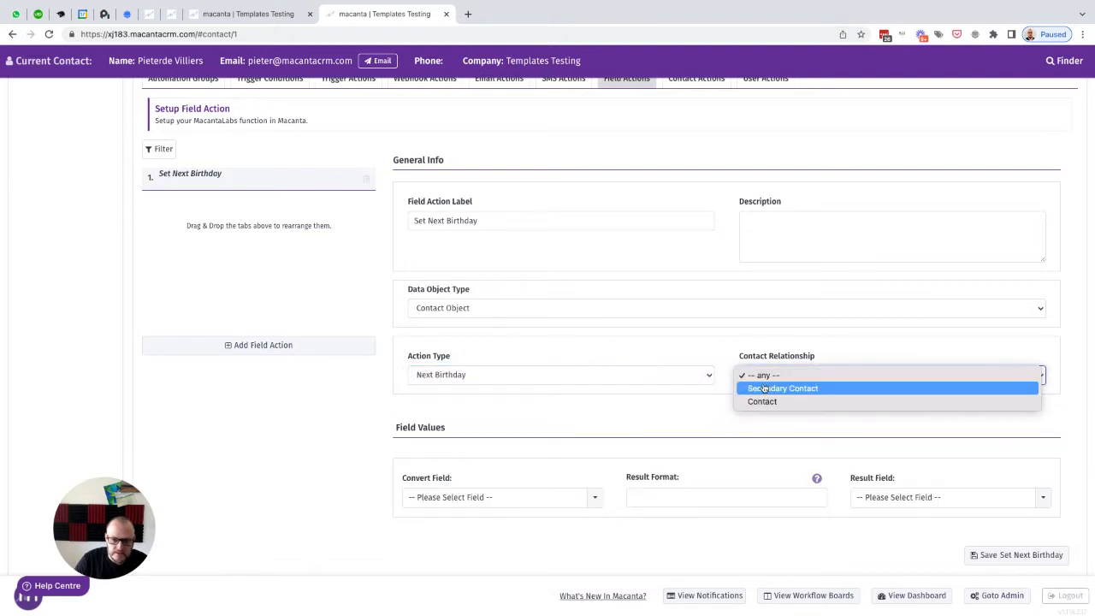
{"action": "left_click", "coordinate": [765, 402]}
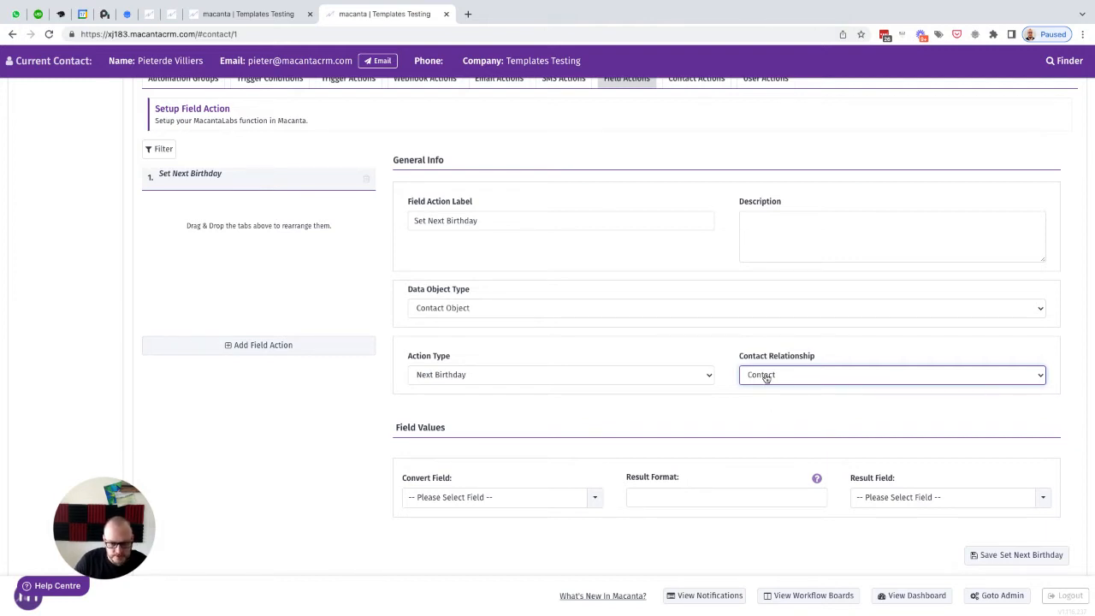
Step: Browse the Convert Field options for a birth date field and try to save the field action
{"action": "scroll", "coordinate": [456, 419], "scroll_direction": "down", "scroll_amount": 1}
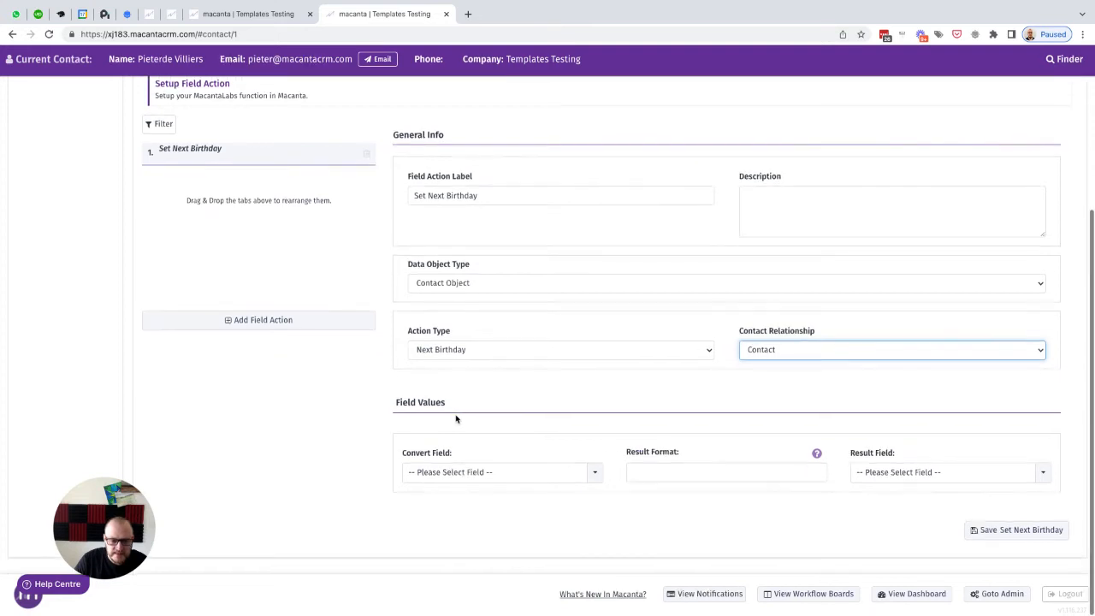
{"action": "left_click", "coordinate": [431, 475]}
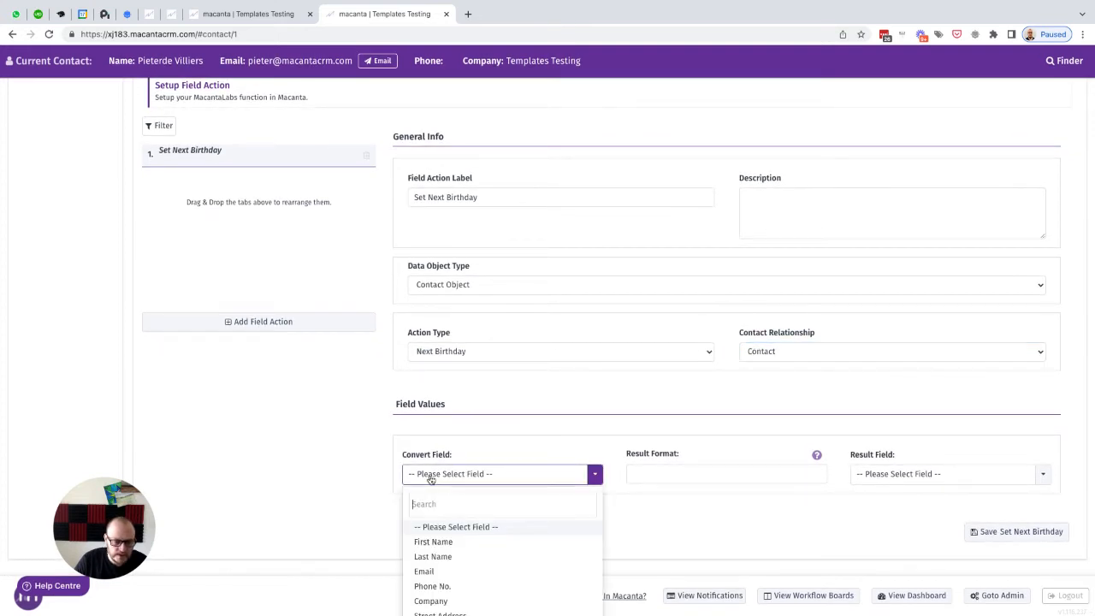
{"action": "scroll", "coordinate": [484, 540], "scroll_direction": "down", "scroll_amount": 2}
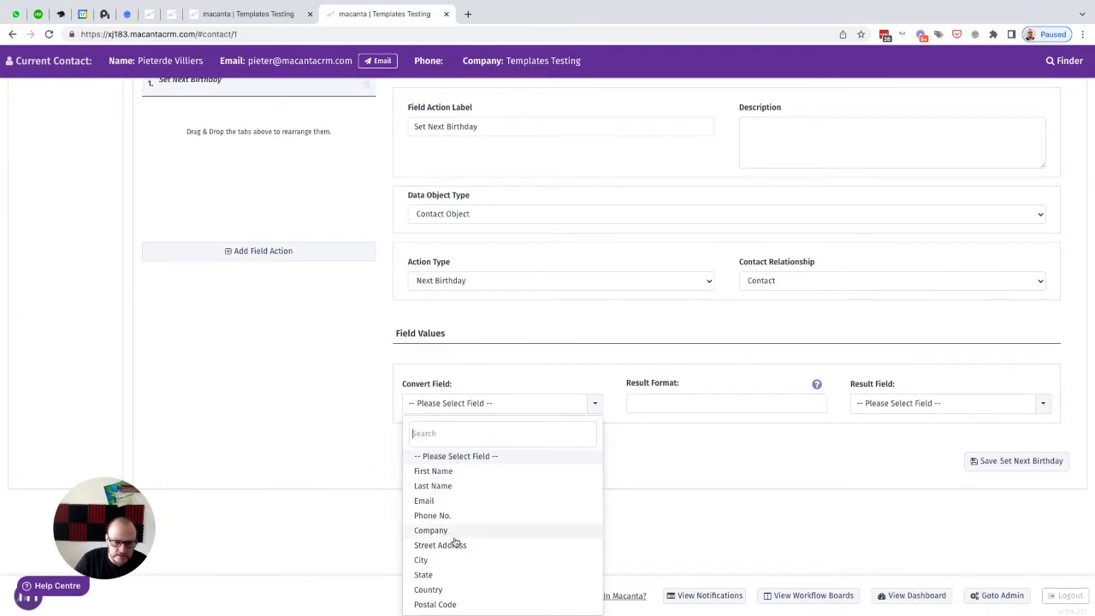
{"action": "scroll", "coordinate": [484, 519], "scroll_direction": "down", "scroll_amount": 1}
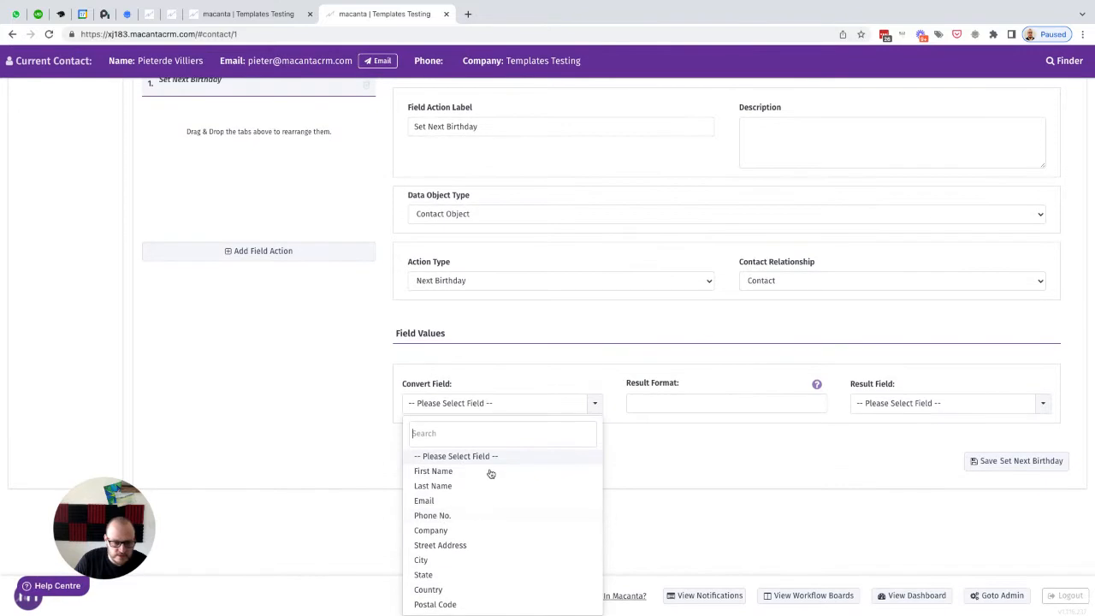
{"action": "left_click", "coordinate": [691, 468]}
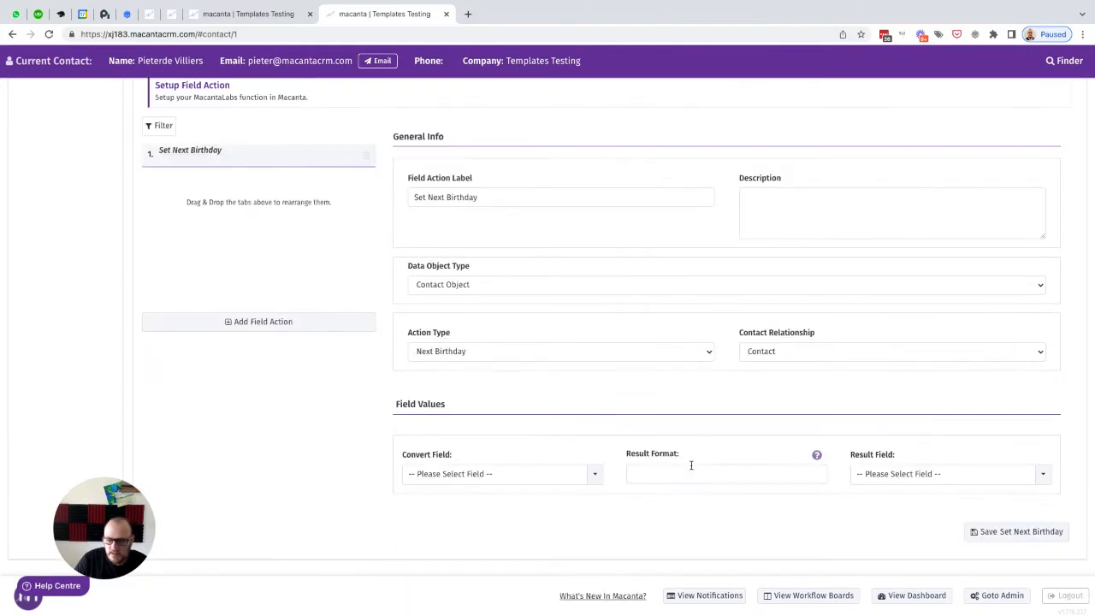
{"action": "left_click", "coordinate": [1012, 538]}
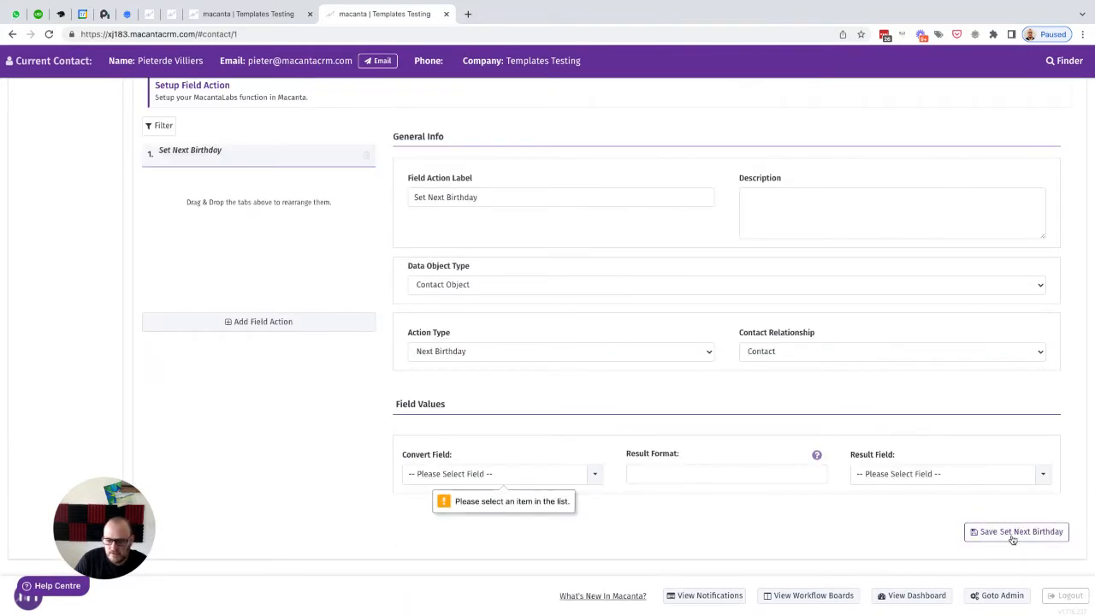
{"action": "left_click", "coordinate": [541, 481]}
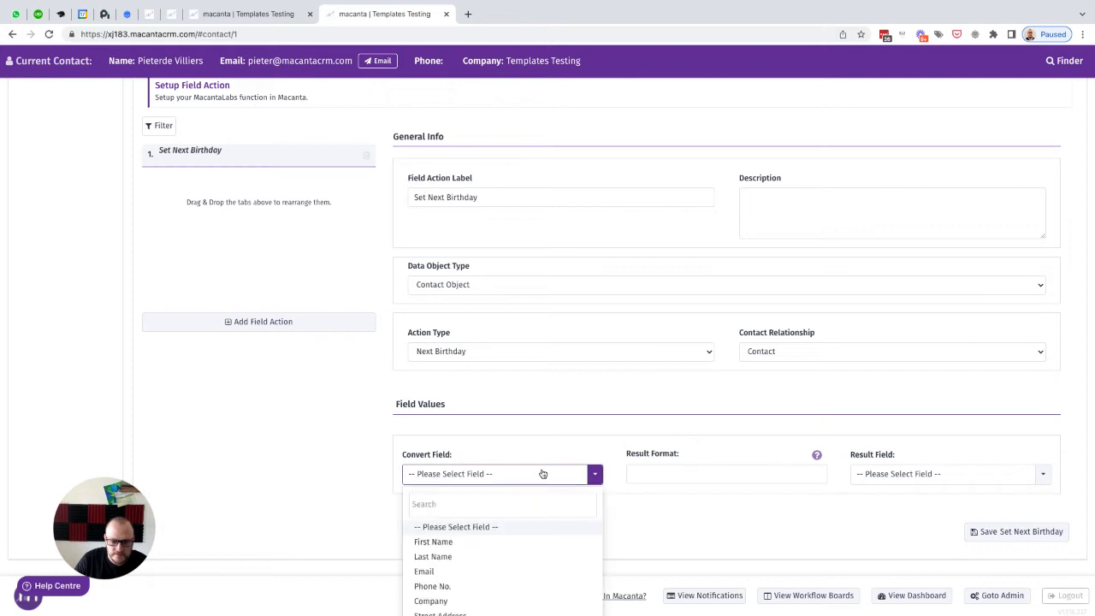
{"action": "left_click", "coordinate": [554, 428]}
Step: Add a Date field named DOB, with placeholder DOB, to the Dates sub-section of the Contact Object's Additional Info section
{"action": "left_click", "coordinate": [272, 13]}
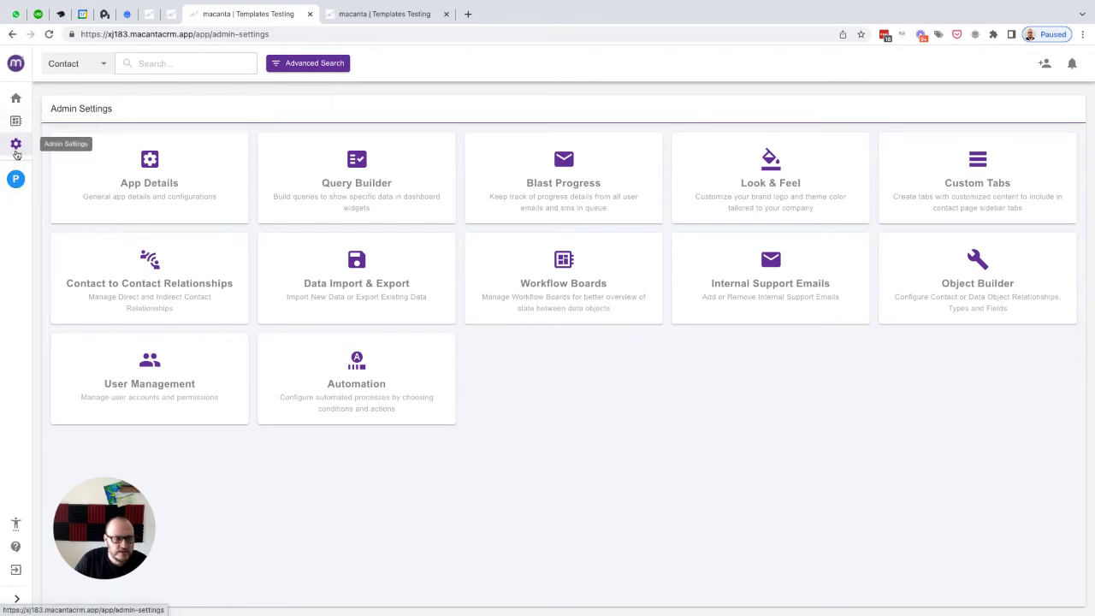
{"action": "left_click", "coordinate": [977, 263]}
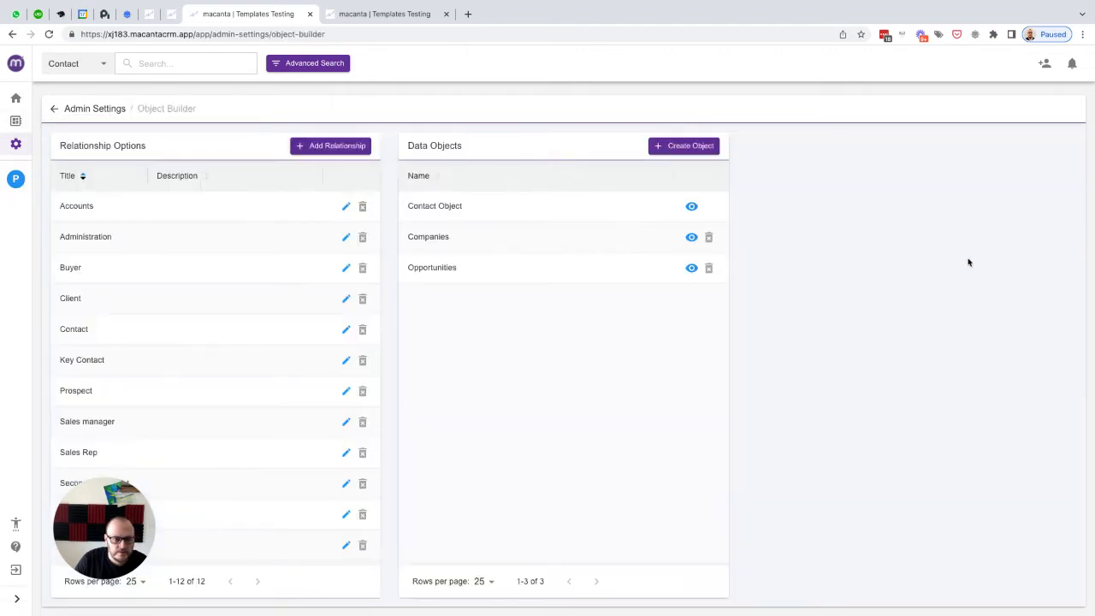
{"action": "left_click", "coordinate": [691, 207]}
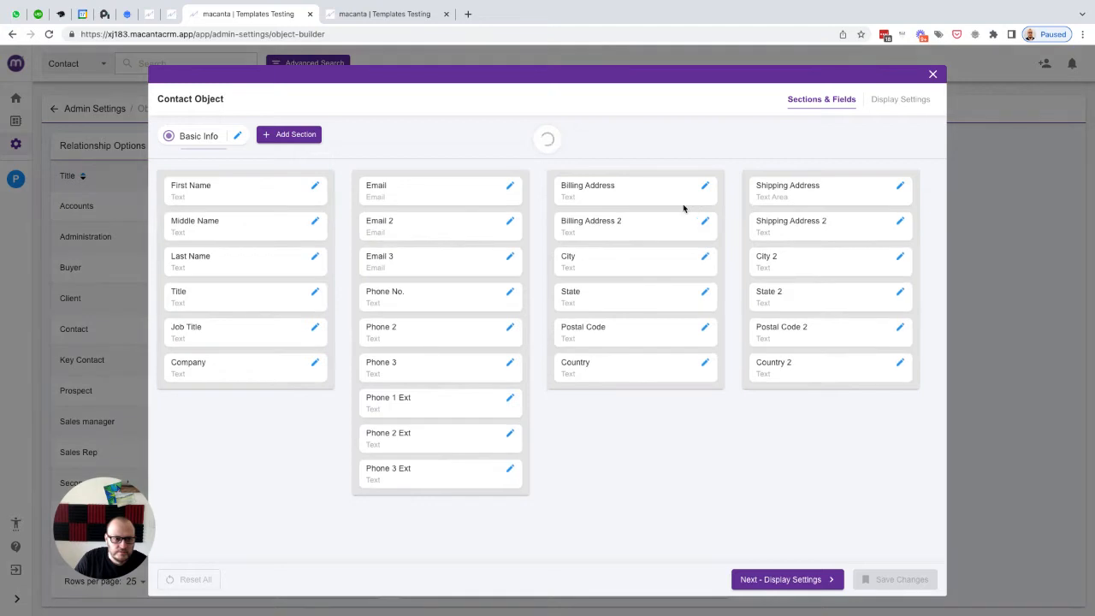
{"action": "left_click", "coordinate": [289, 137]}
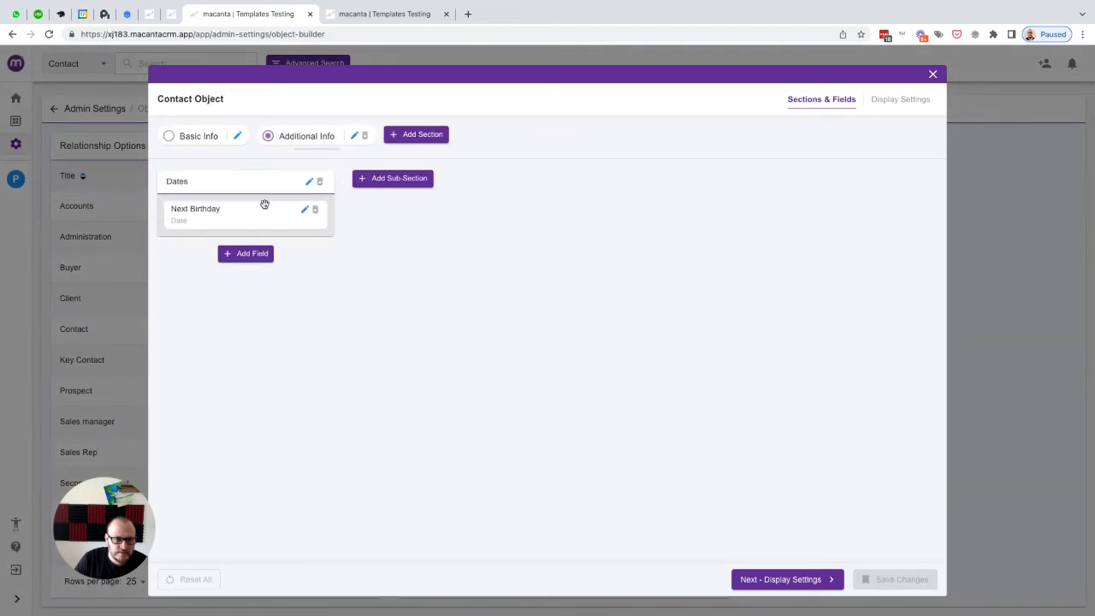
{"action": "left_click", "coordinate": [240, 255]}
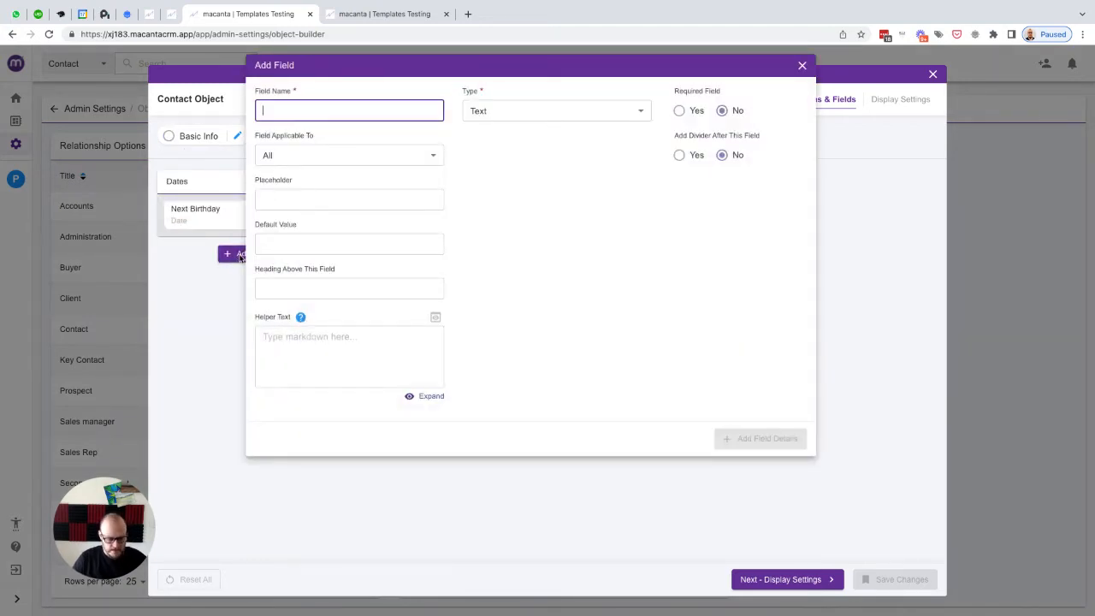
{"action": "type", "text": "DOB"}
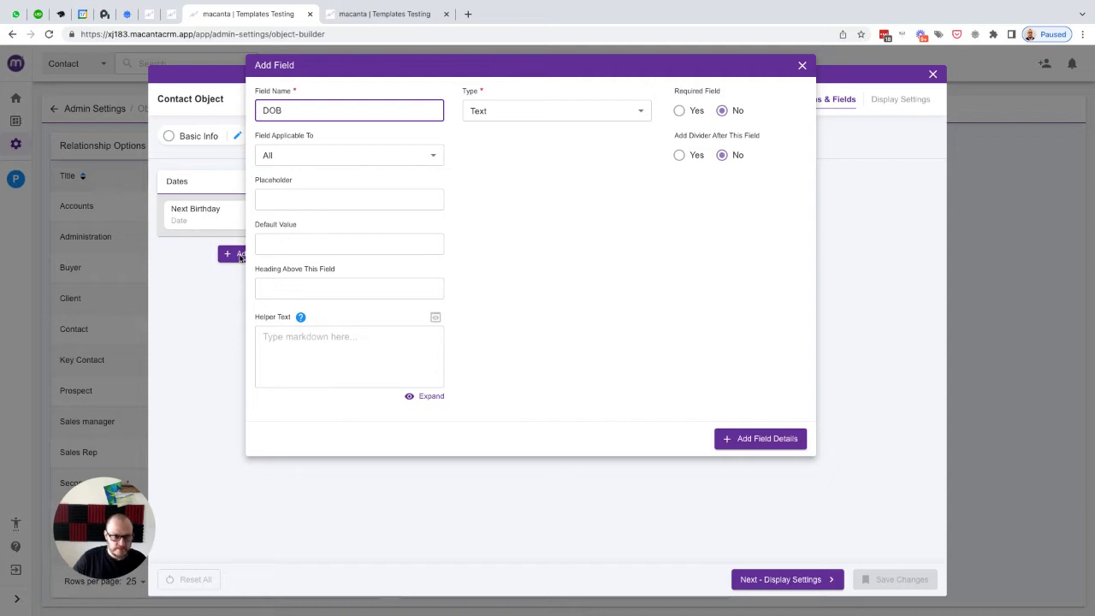
{"action": "key", "text": "ctrl+a"}
{"action": "key", "text": "ctrl+c"}
{"action": "key", "text": "Tab"}
{"action": "key", "text": "ctrl+v"}
{"action": "left_click", "coordinate": [497, 115]}
{"action": "scroll", "coordinate": [513, 276], "scroll_direction": "down", "scroll_amount": 3}
{"action": "left_click", "coordinate": [484, 282]}
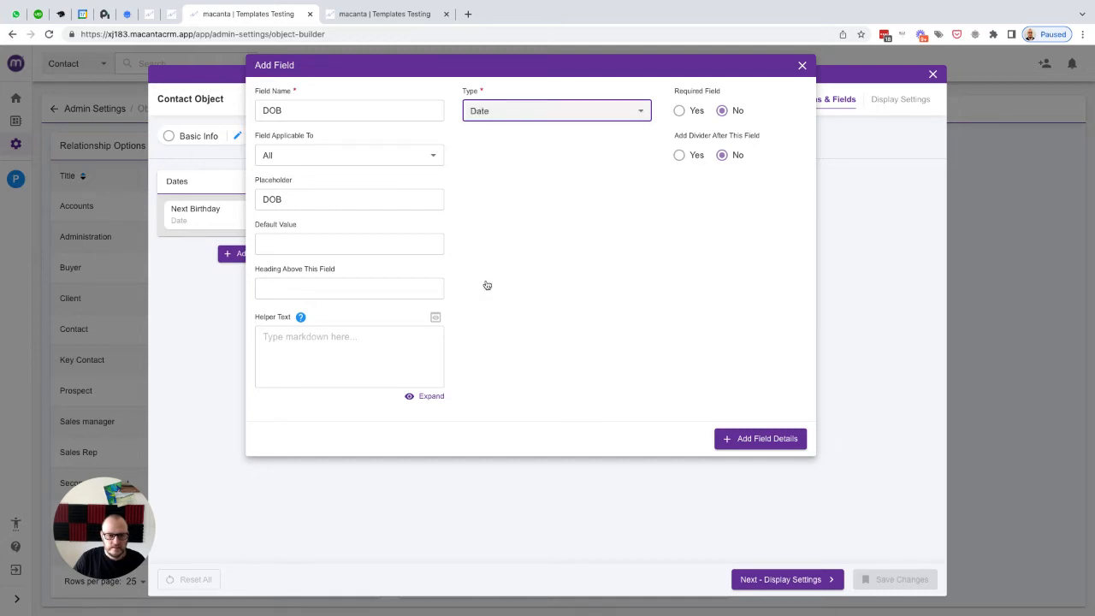
{"action": "left_click", "coordinate": [755, 444]}
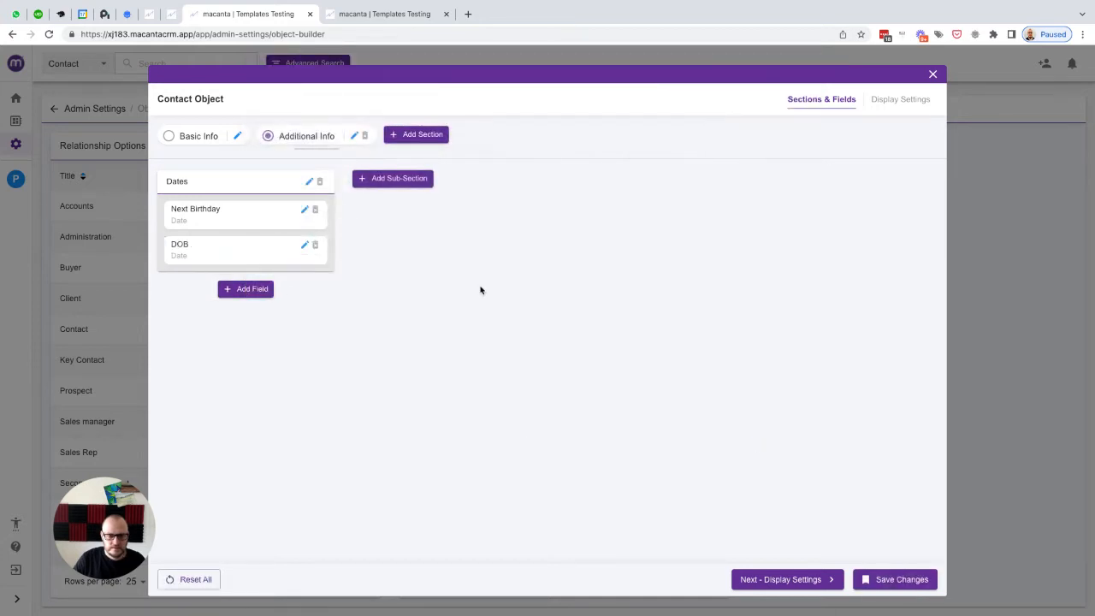
Step: Move the DOB field above Next Birthday and save the Contact Object changes
{"action": "left_click_drag", "start_coordinate": [197, 260], "coordinate": [194, 216]}
{"action": "left_click", "coordinate": [892, 579]}
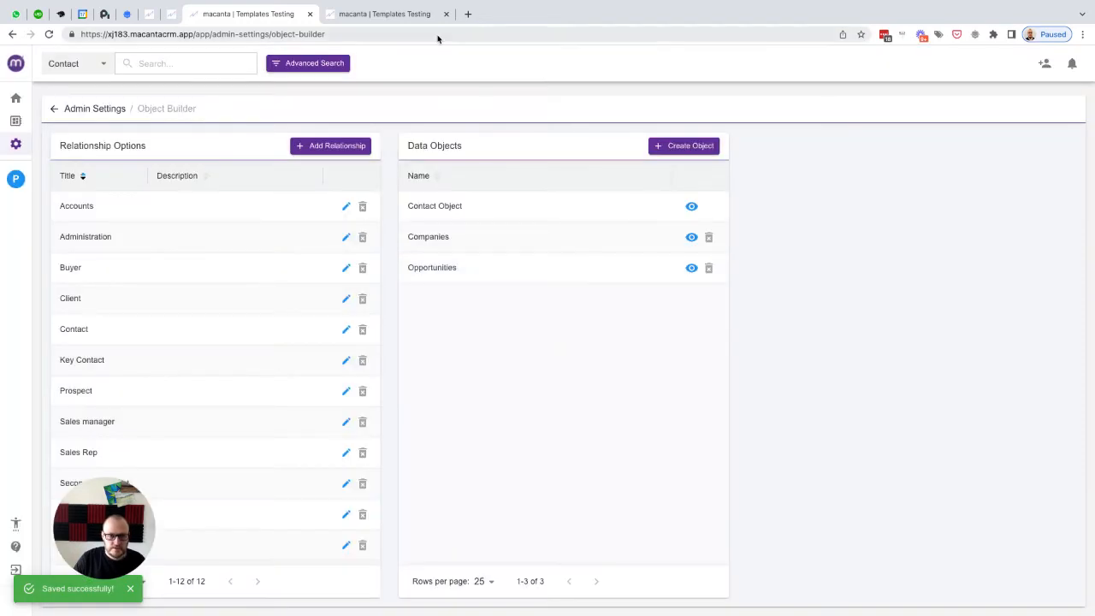
Step: Reload the other Macanta tab and add a new field action under Automation's Field Actions
{"action": "left_click", "coordinate": [399, 15]}
{"action": "left_click", "coordinate": [50, 35]}
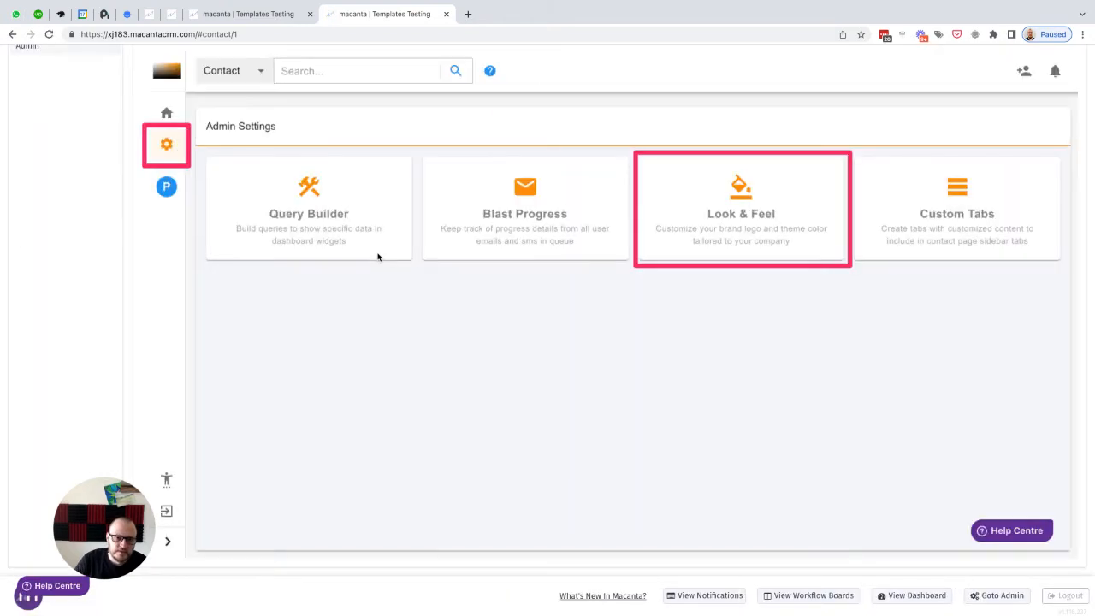
{"action": "left_click", "coordinate": [666, 182]}
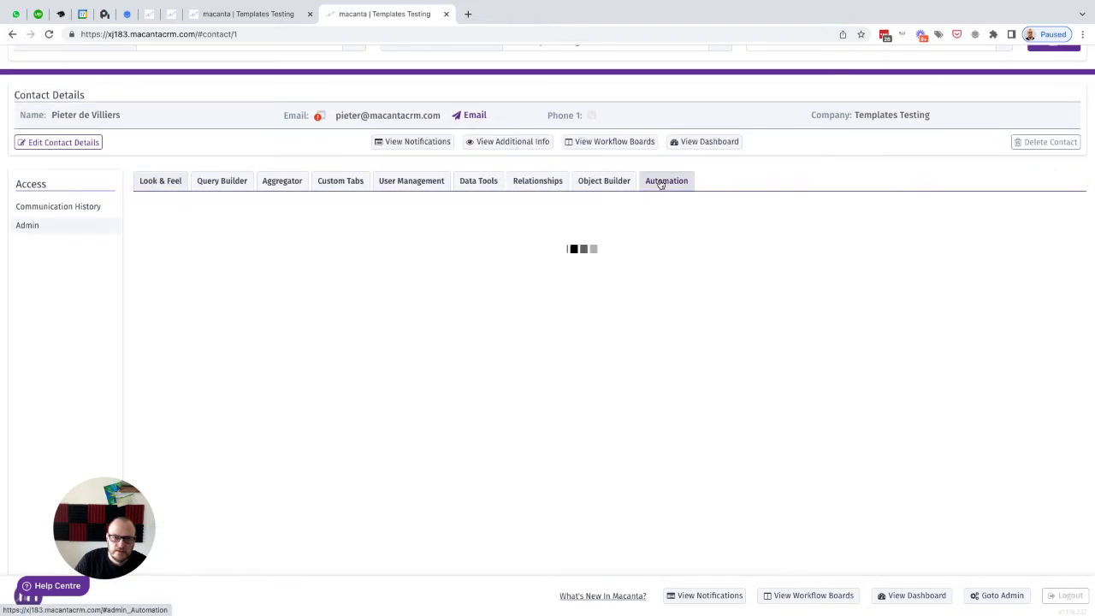
{"action": "left_click", "coordinate": [626, 239]}
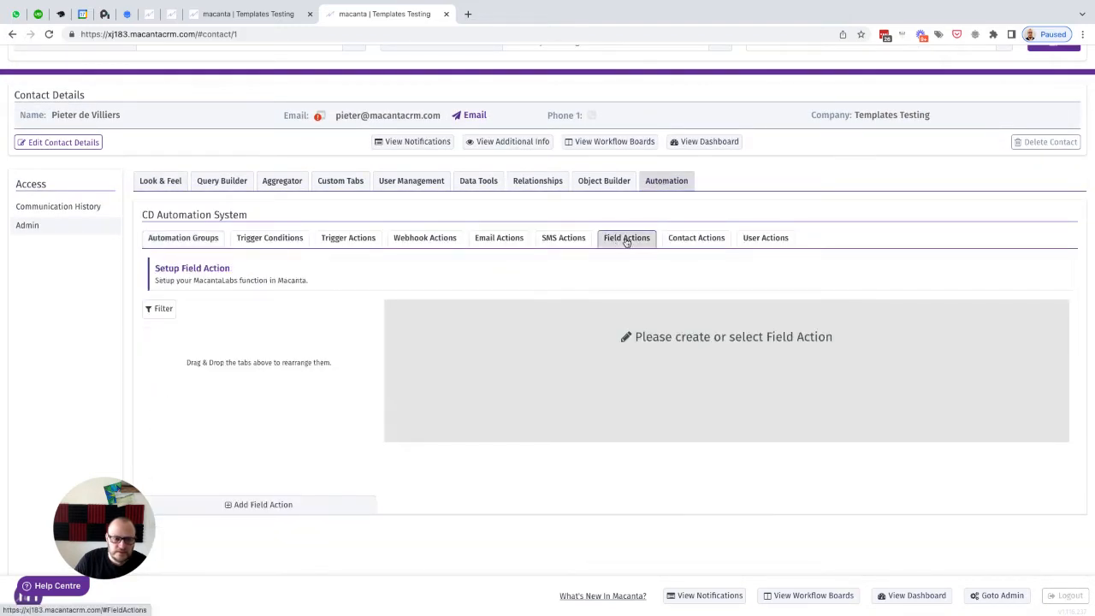
{"action": "left_click", "coordinate": [254, 506]}
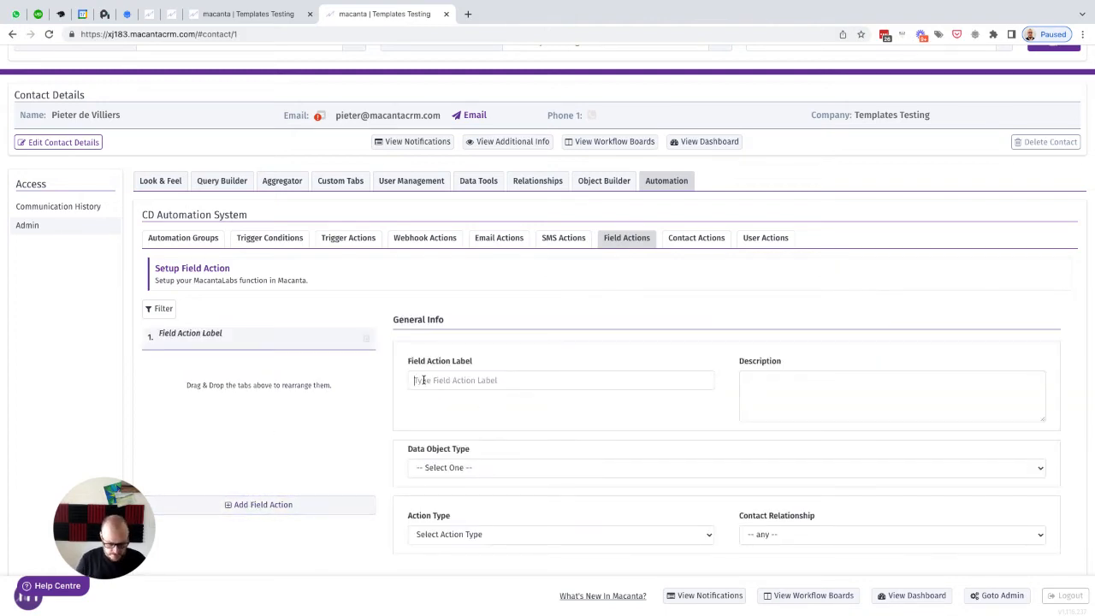
Step: Label the new field action Set Next Birthday
{"action": "type", "text": "Set Next"}
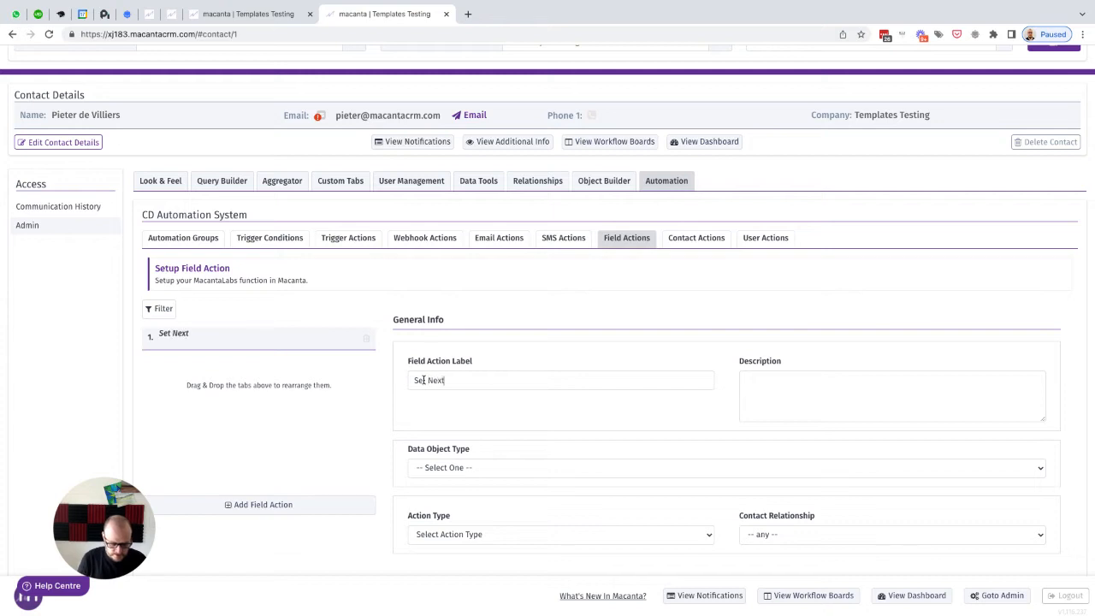
{"action": "type", "text": " Birthday"}
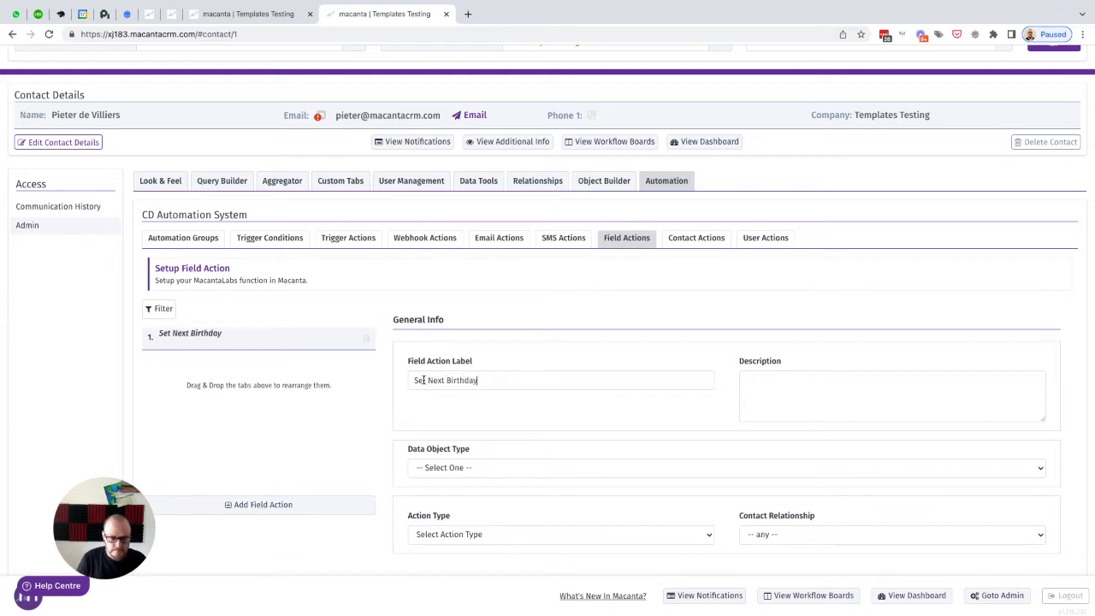
{"action": "key", "text": "ctrl+a"}
Step: Set the field action's data object type to Contact Object
{"action": "scroll", "coordinate": [541, 346], "scroll_direction": "down", "scroll_amount": 3}
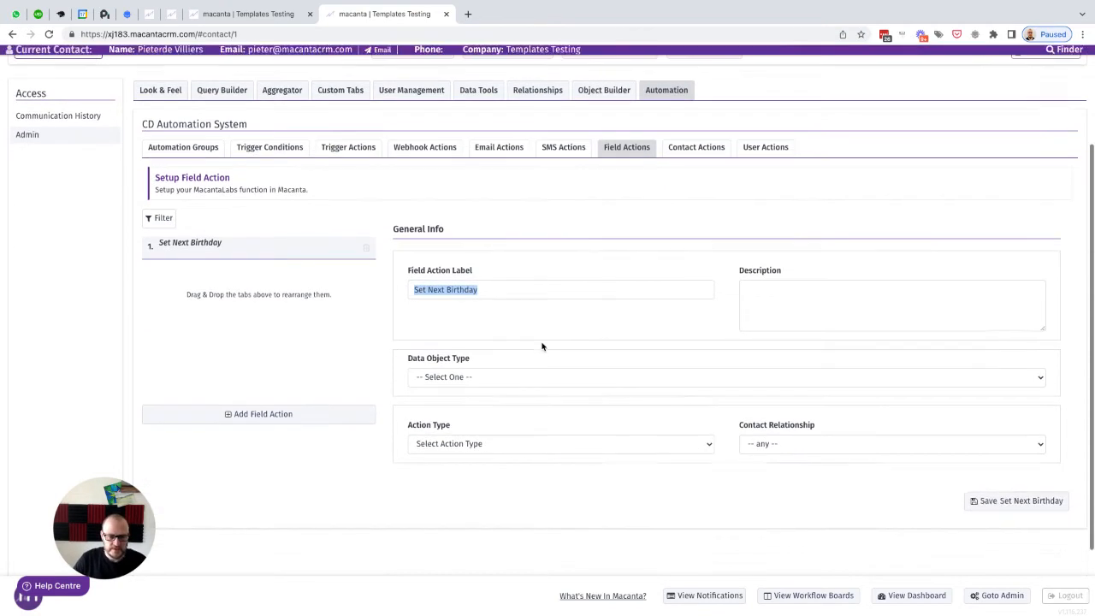
{"action": "left_click", "coordinate": [445, 353]}
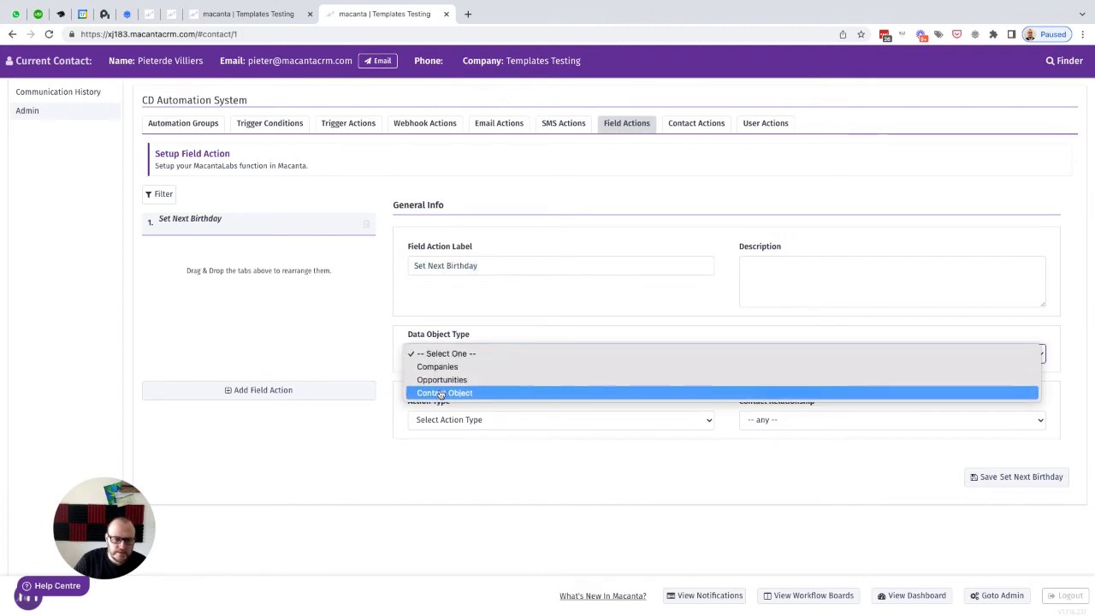
{"action": "left_click", "coordinate": [439, 396]}
Step: Set the action type to Next Birthday and the contact relationship to Contact
{"action": "scroll", "coordinate": [616, 395], "scroll_direction": "down", "scroll_amount": 2}
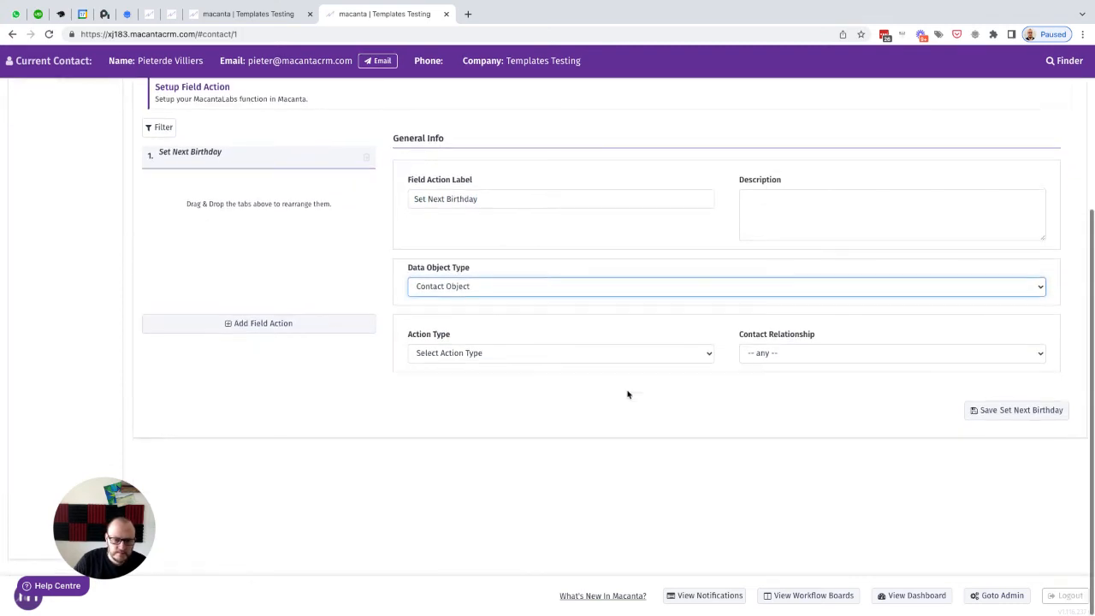
{"action": "left_click", "coordinate": [466, 354]}
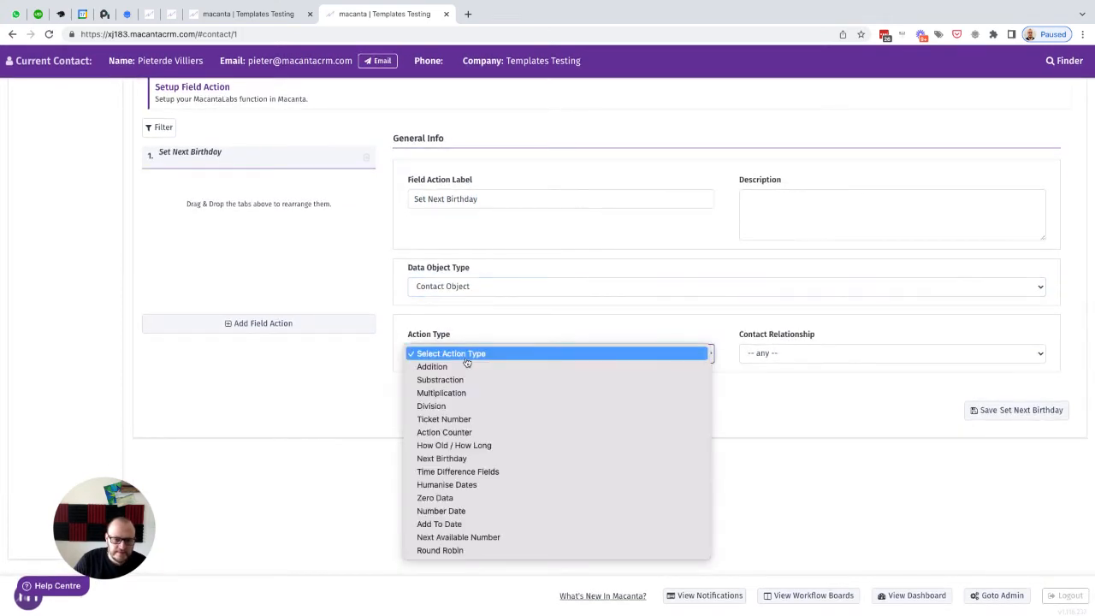
{"action": "left_click", "coordinate": [451, 460]}
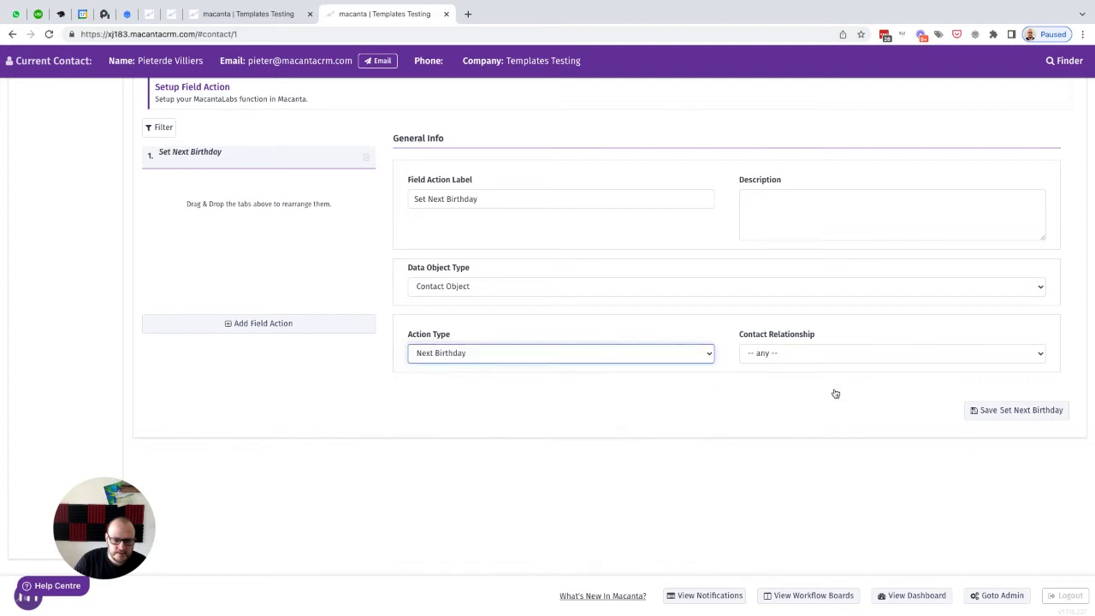
{"action": "left_click", "coordinate": [763, 354]}
{"action": "left_click", "coordinate": [764, 380]}
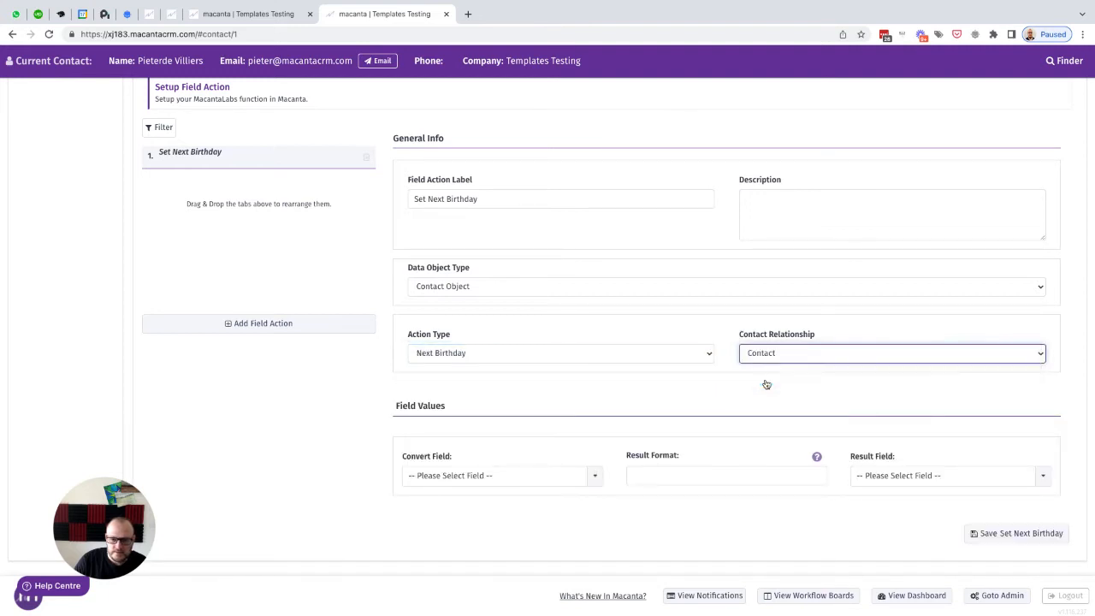
Step: Choose DOB (Contact Custom Field) as the field action's convert field
{"action": "scroll", "coordinate": [617, 402], "scroll_direction": "down", "scroll_amount": 1}
{"action": "left_click", "coordinate": [481, 472]}
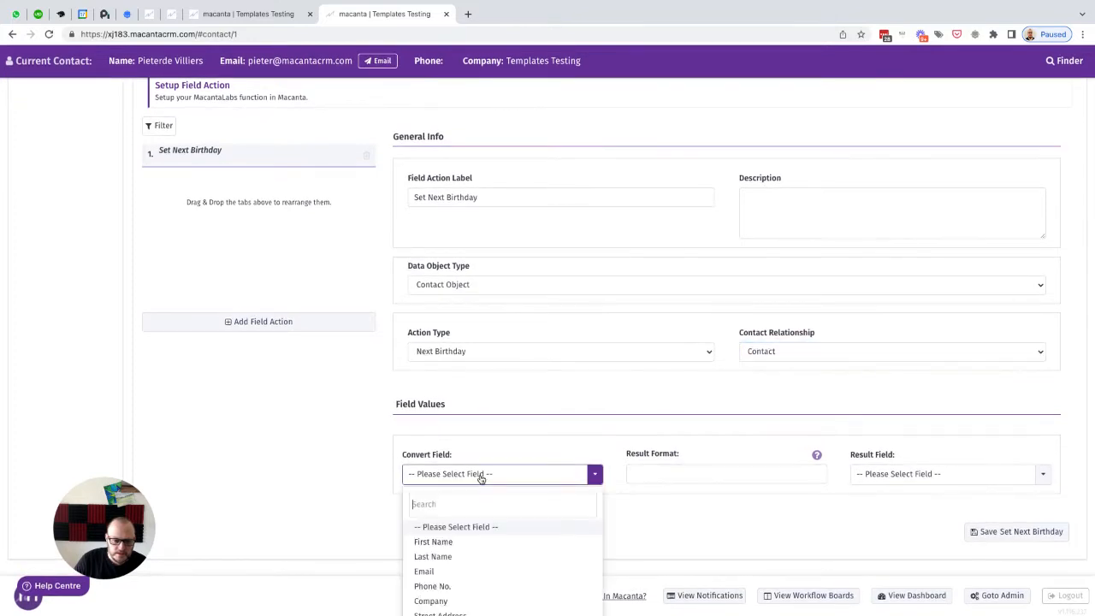
{"action": "scroll", "coordinate": [484, 530], "scroll_direction": "down", "scroll_amount": 1}
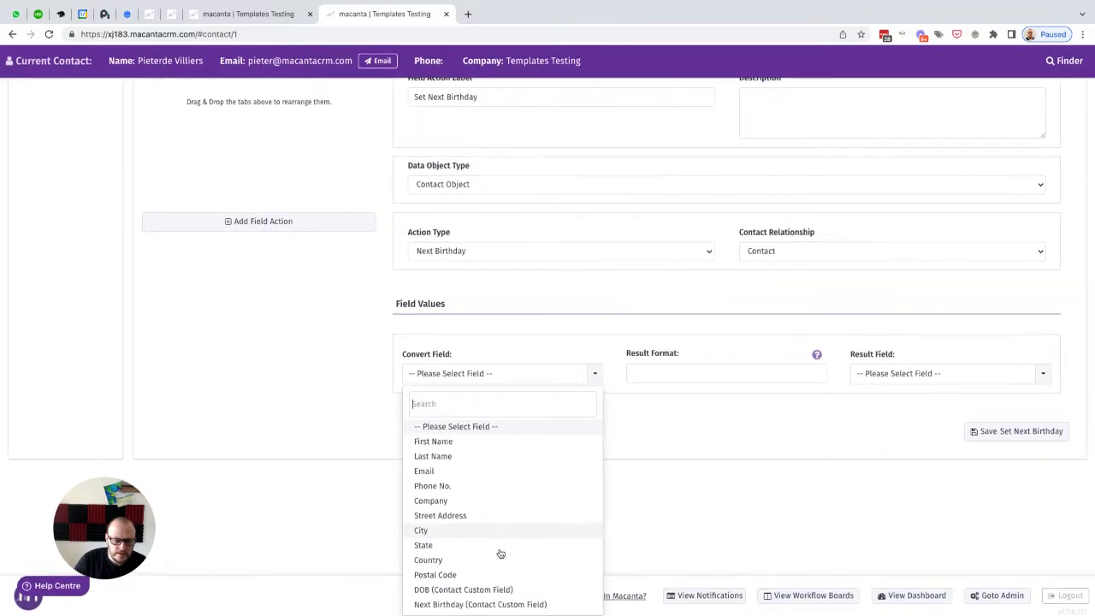
{"action": "left_click", "coordinate": [439, 590]}
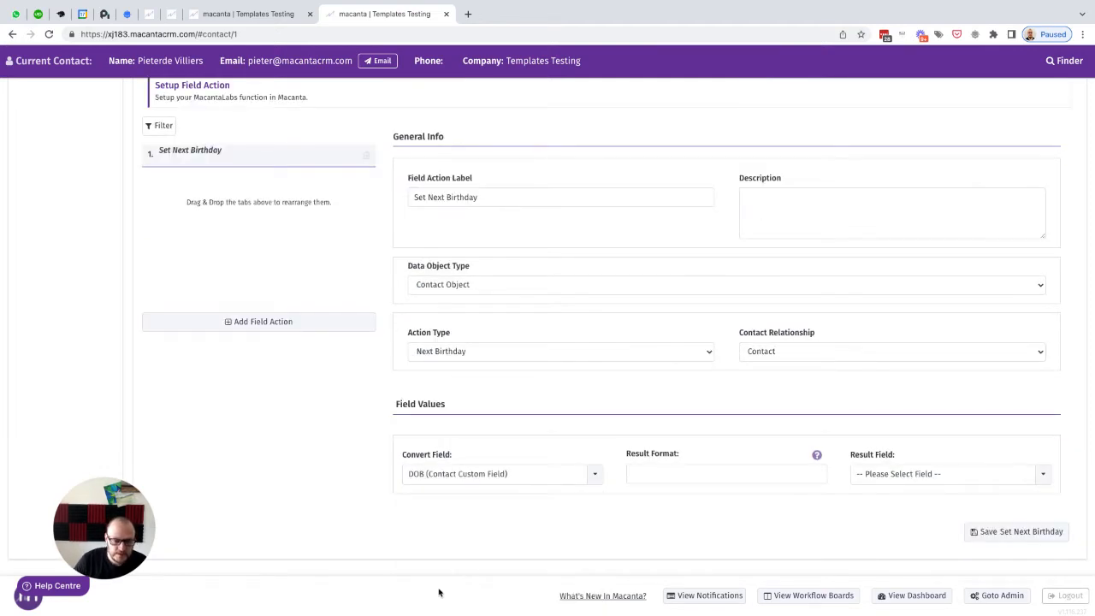
Step: Consult the date format reference and set the result format to Y-m-d
{"action": "left_click", "coordinate": [817, 458]}
{"action": "scroll", "coordinate": [499, 285], "scroll_direction": "down", "scroll_amount": 5}
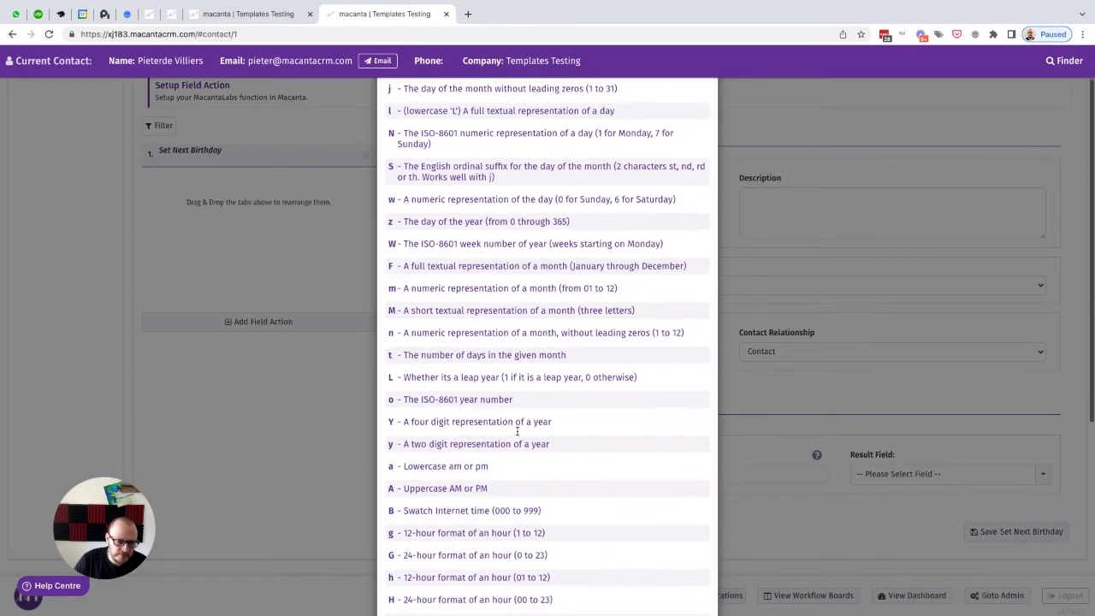
{"action": "scroll", "coordinate": [466, 381], "scroll_direction": "up", "scroll_amount": 2}
{"action": "scroll", "coordinate": [467, 381], "scroll_direction": "up", "scroll_amount": 3}
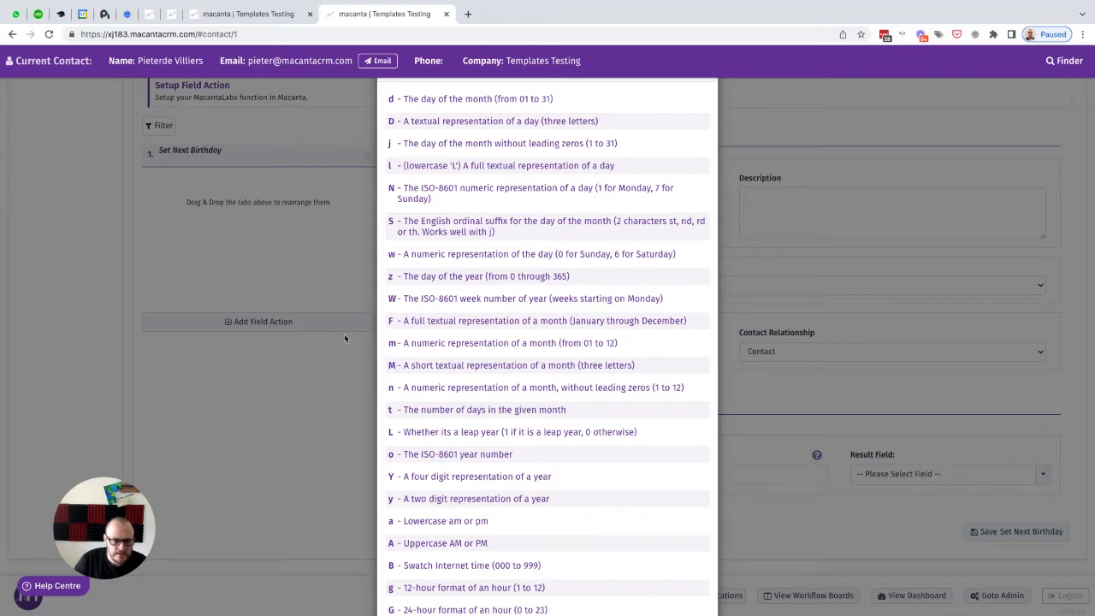
{"action": "left_click", "coordinate": [315, 416]}
{"action": "left_click", "coordinate": [660, 469]}
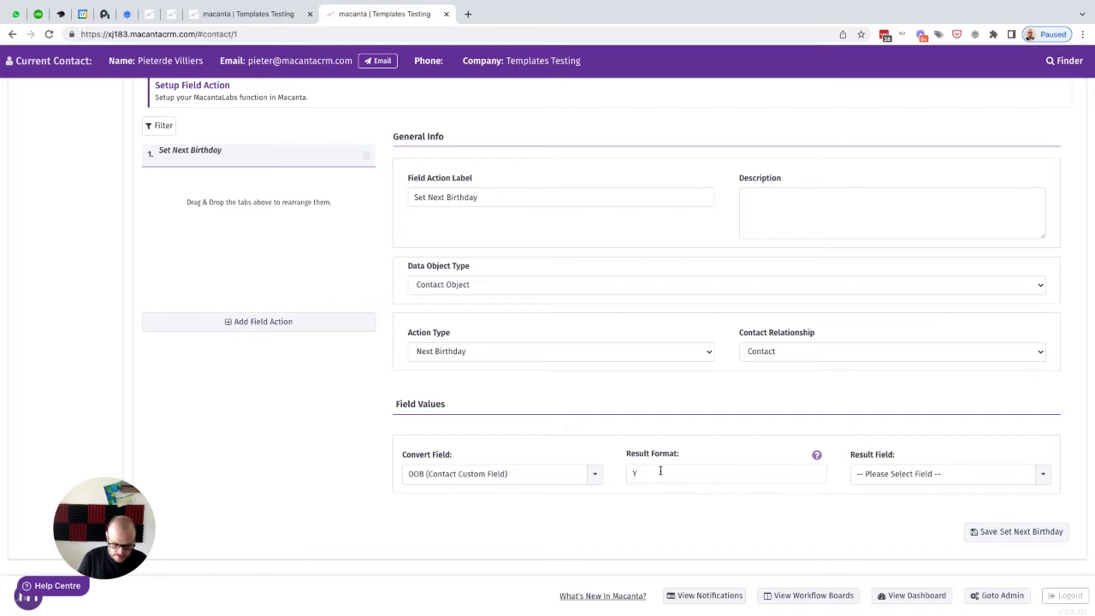
{"action": "type", "text": "Y-m-d"}
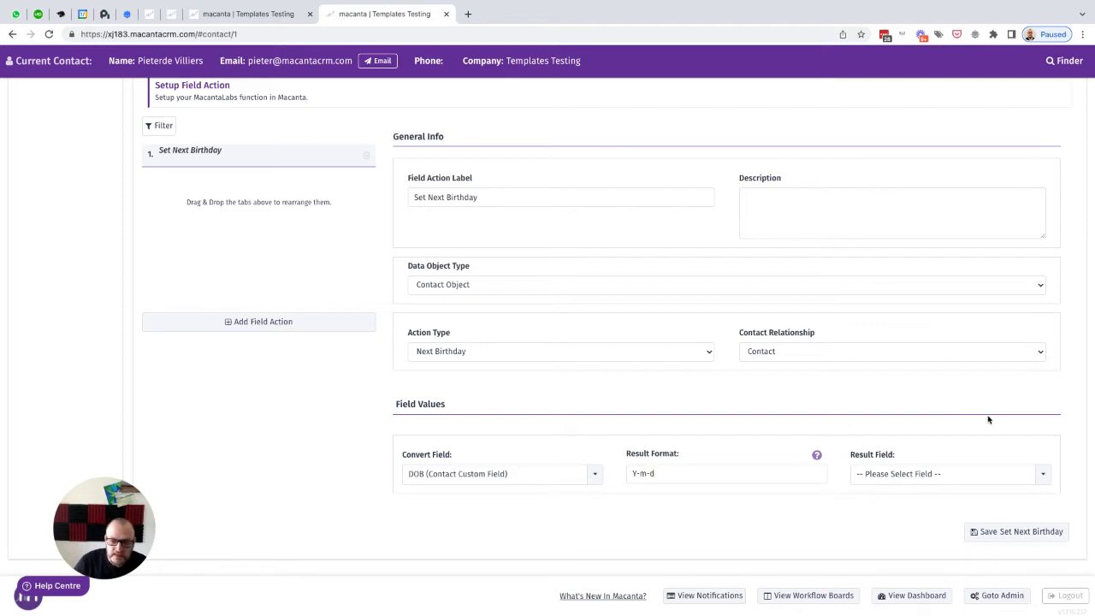
Step: Set the result field to Next Birthday (Contact Custom Field) and save the field action
{"action": "left_click", "coordinate": [1043, 477]}
{"action": "scroll", "coordinate": [906, 532], "scroll_direction": "down", "scroll_amount": 2}
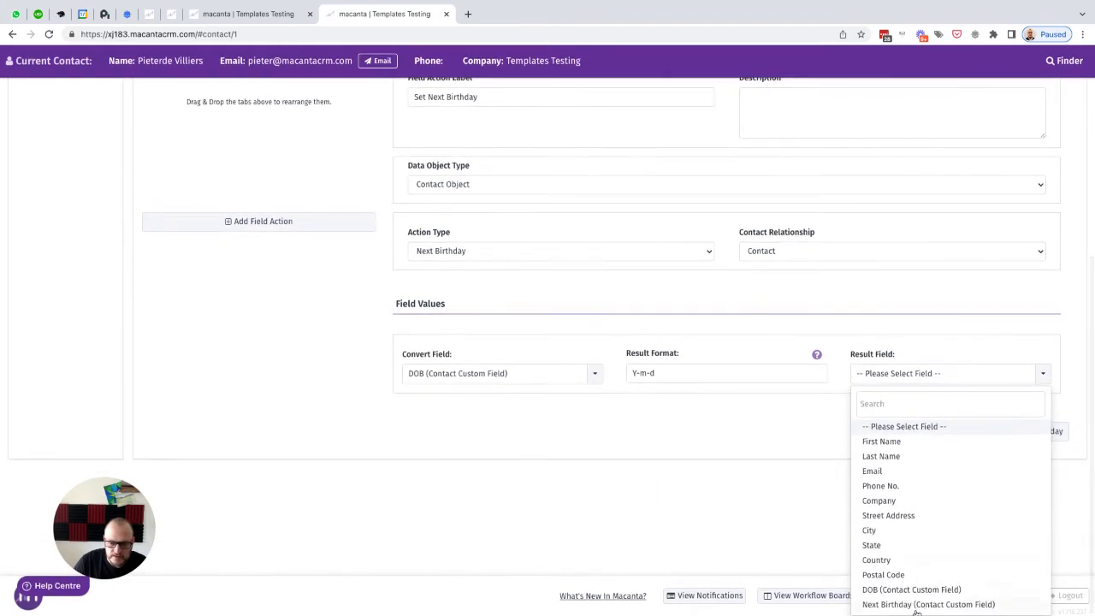
{"action": "left_click", "coordinate": [898, 602]}
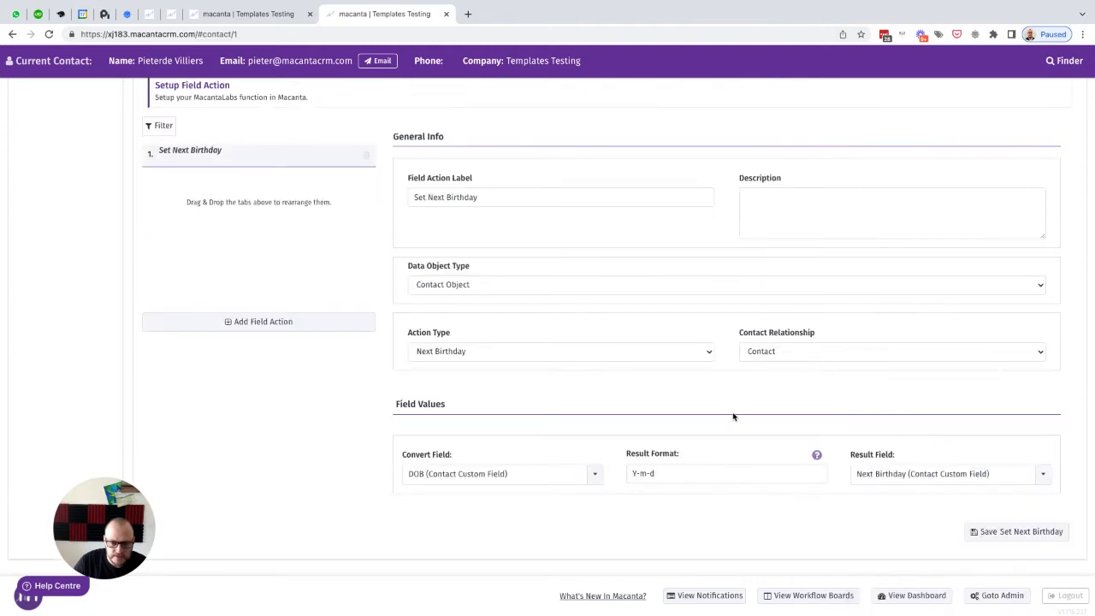
{"action": "left_click", "coordinate": [999, 532]}
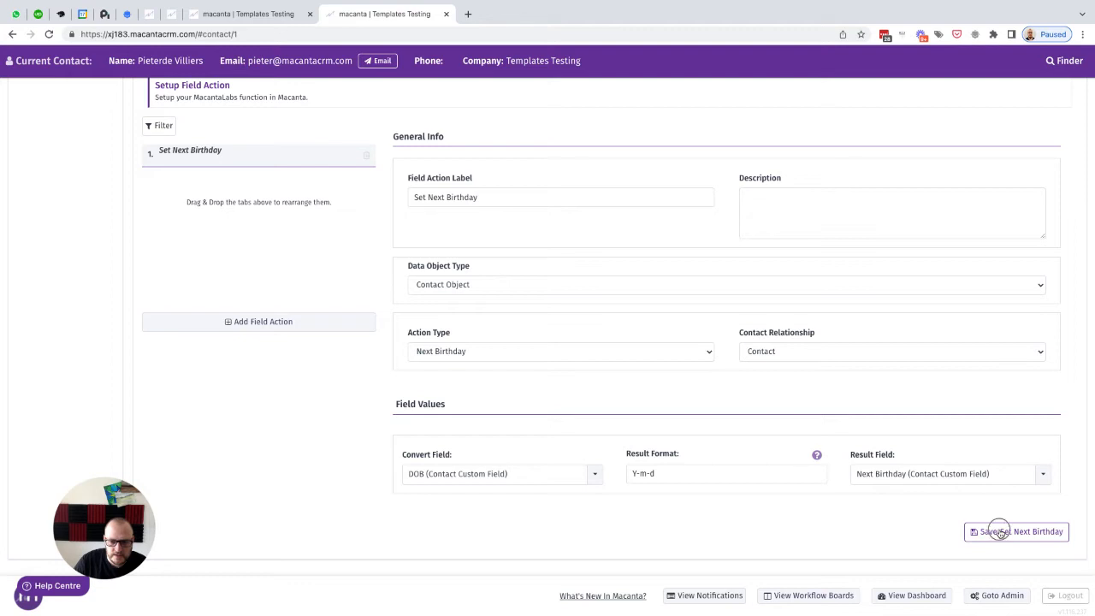
Step: Add a new trigger action labelled Set Next Birthday
{"action": "scroll", "coordinate": [613, 266], "scroll_direction": "up", "scroll_amount": 3}
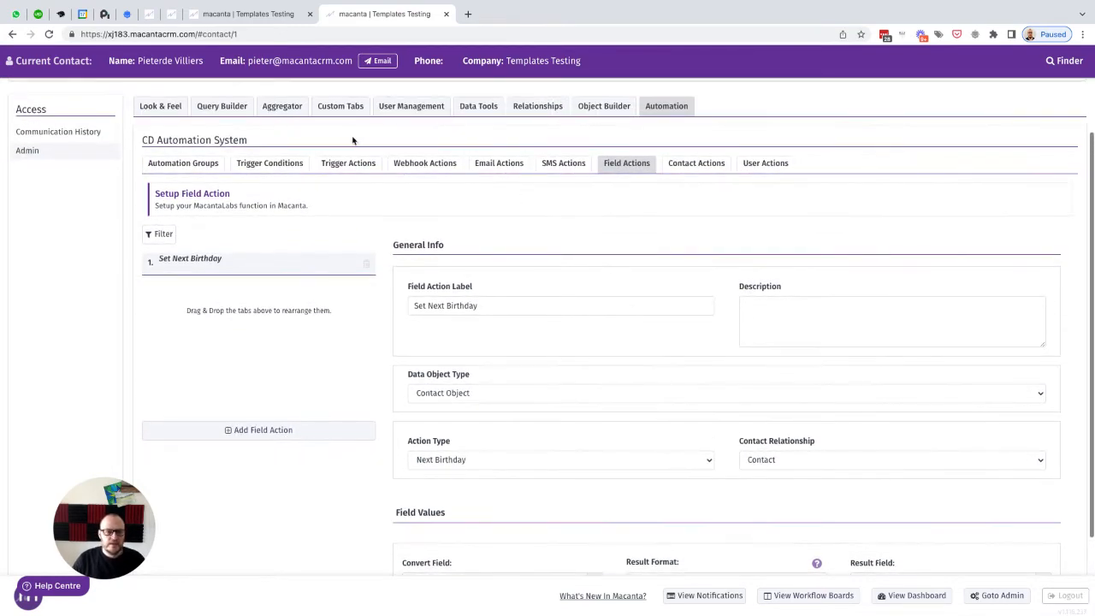
{"action": "left_click", "coordinate": [347, 165]}
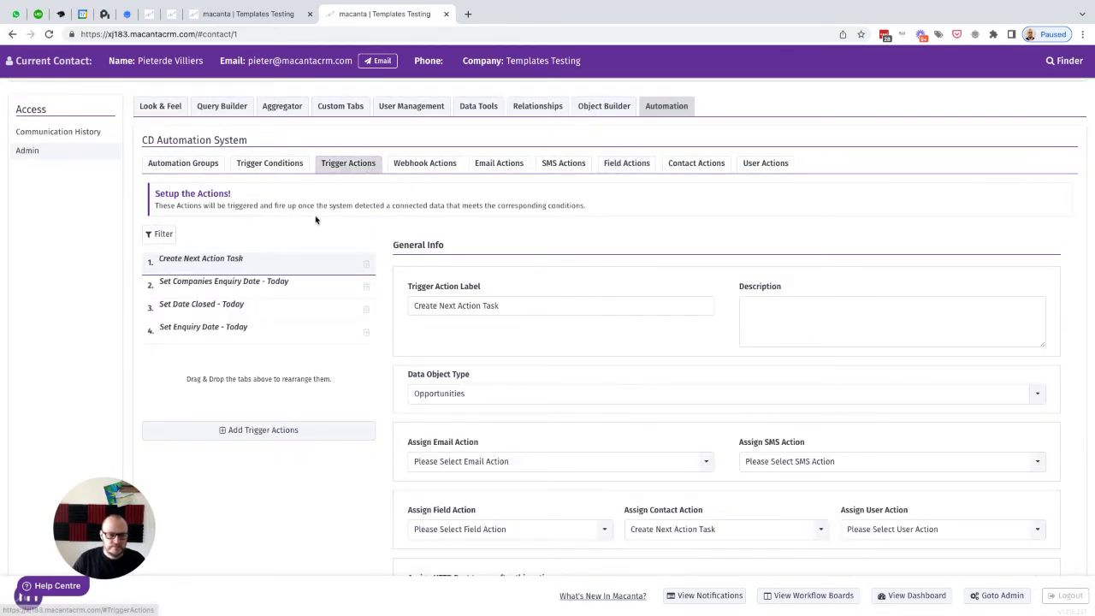
{"action": "left_click", "coordinate": [231, 429]}
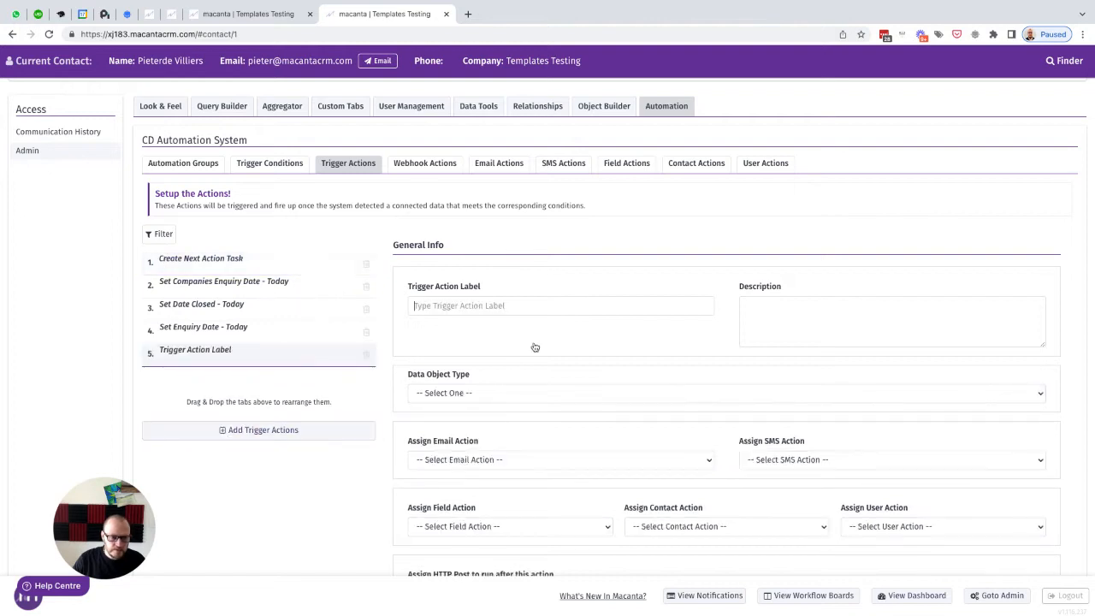
{"action": "type", "text": "Set Next Birthday"}
Step: Set the trigger action's data object type to Contact Object and its contact relationship to Contact
{"action": "scroll", "coordinate": [467, 310], "scroll_direction": "down", "scroll_amount": 2}
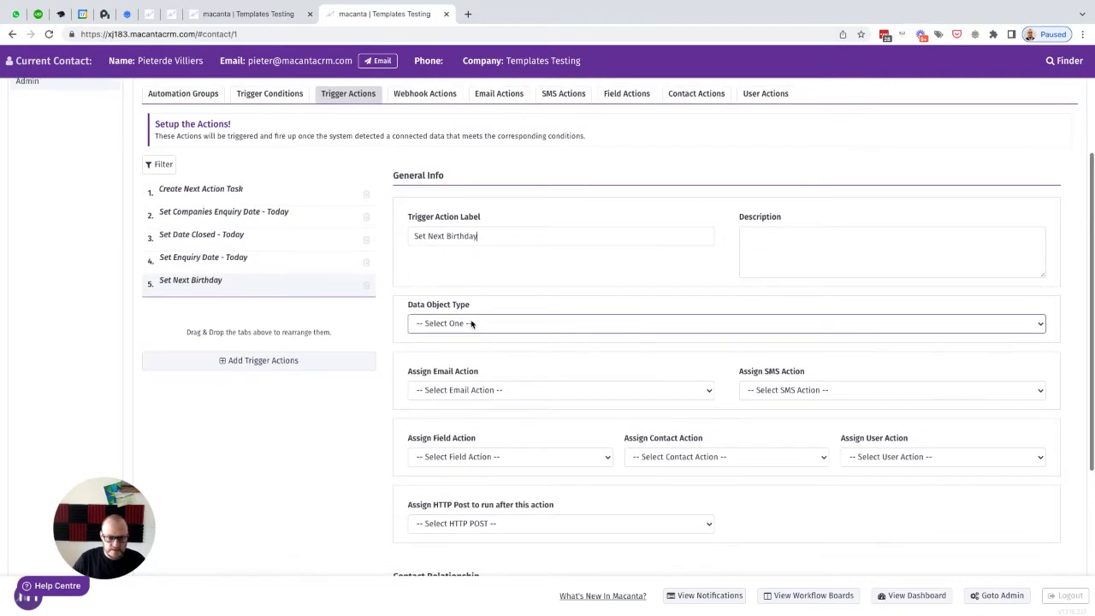
{"action": "left_click", "coordinate": [471, 323]}
{"action": "left_click", "coordinate": [460, 362]}
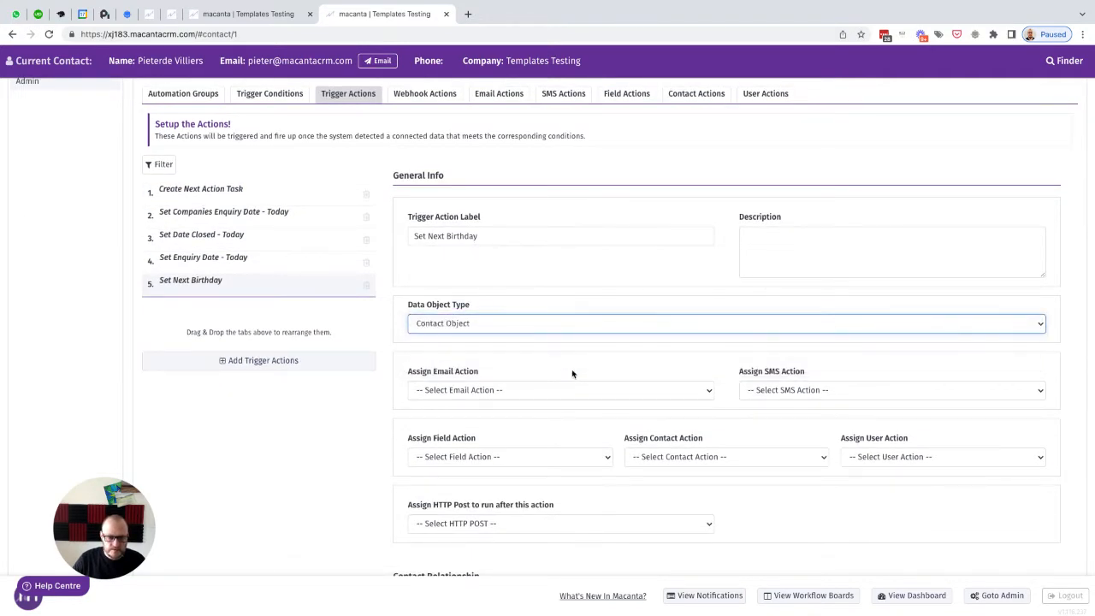
{"action": "scroll", "coordinate": [572, 374], "scroll_direction": "down", "scroll_amount": 3}
{"action": "left_click", "coordinate": [430, 362]}
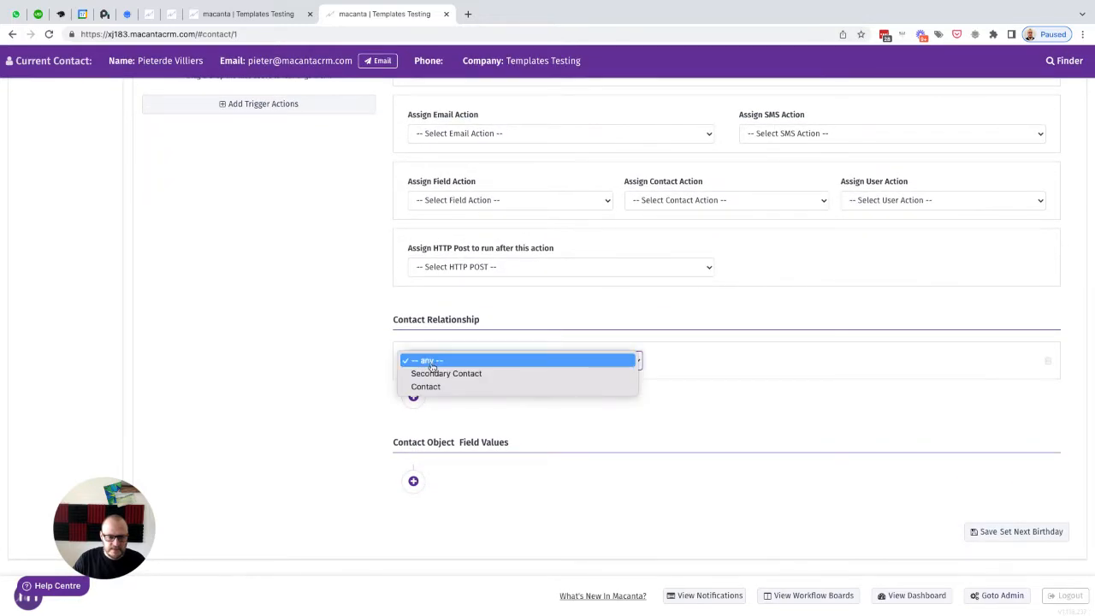
{"action": "left_click", "coordinate": [433, 386]}
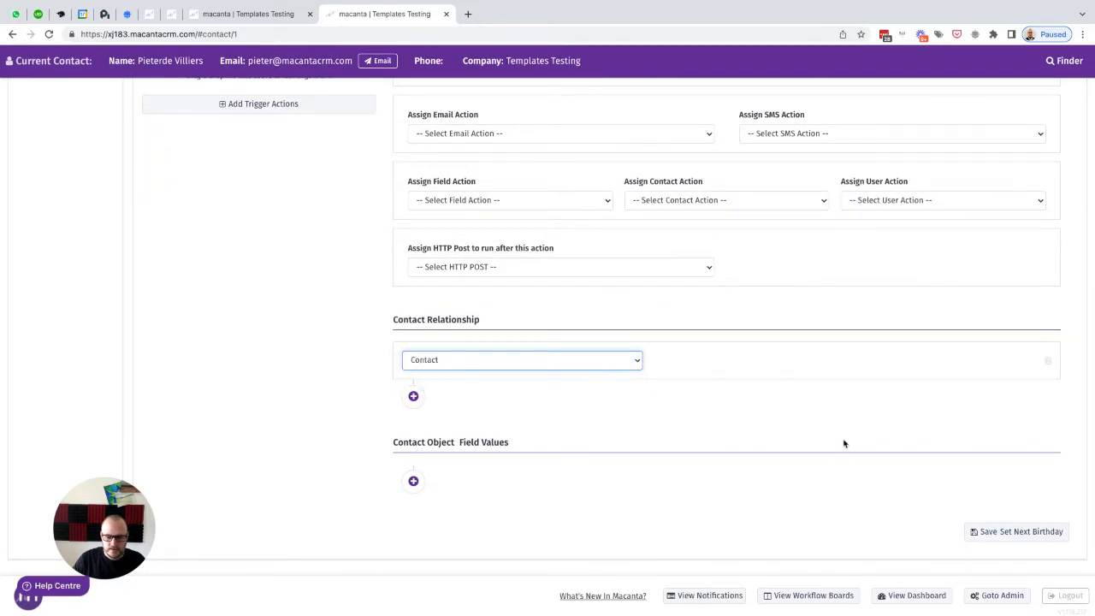
Step: Save the Set Next Birthday trigger action
{"action": "left_click", "coordinate": [990, 533]}
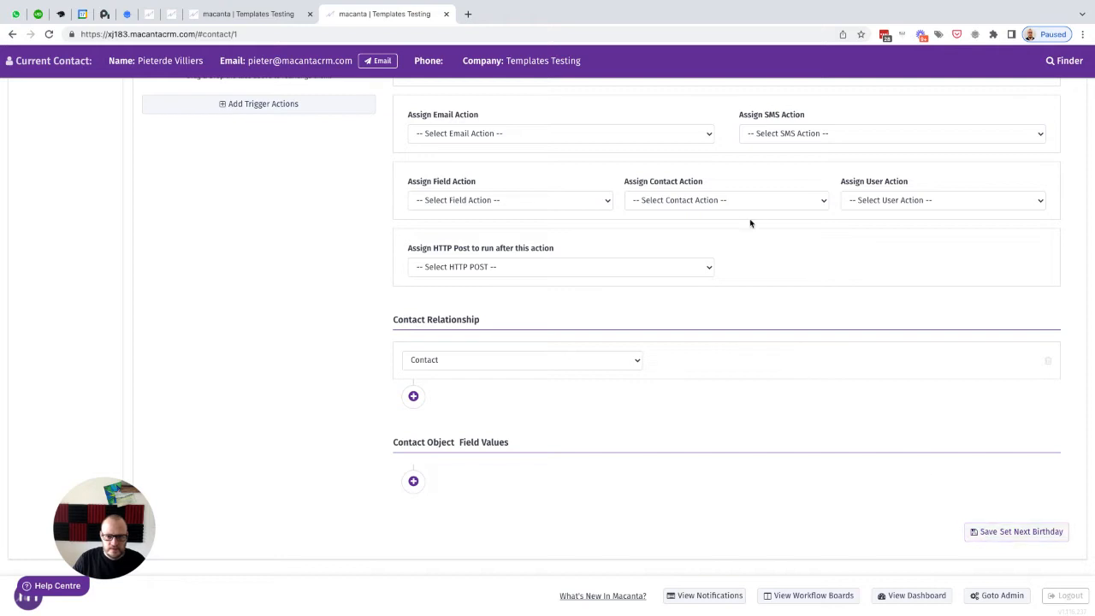
{"action": "left_click", "coordinate": [681, 202]}
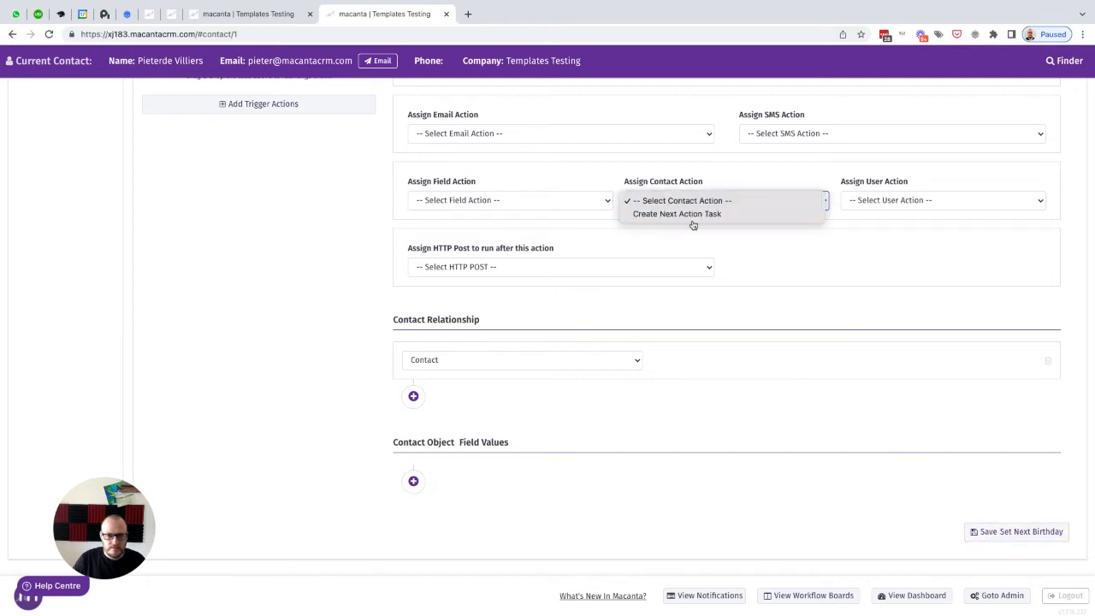
{"action": "left_click", "coordinate": [773, 249]}
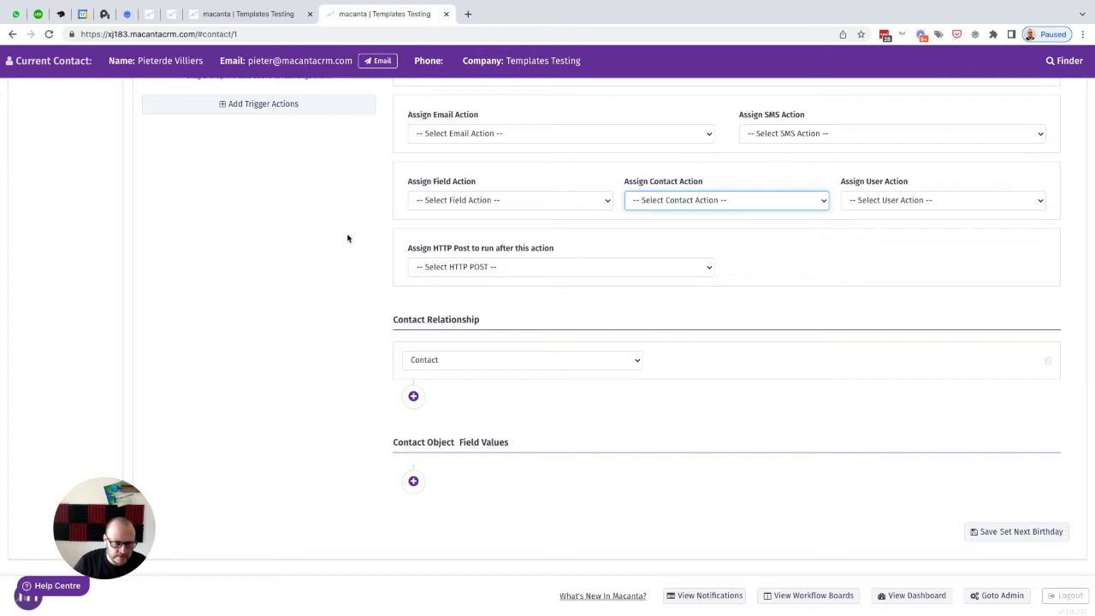
Step: Add a new trigger condition labelled Next Birth is Null
{"action": "scroll", "coordinate": [347, 238], "scroll_direction": "up", "scroll_amount": 1}
{"action": "scroll", "coordinate": [348, 238], "scroll_direction": "up", "scroll_amount": 3}
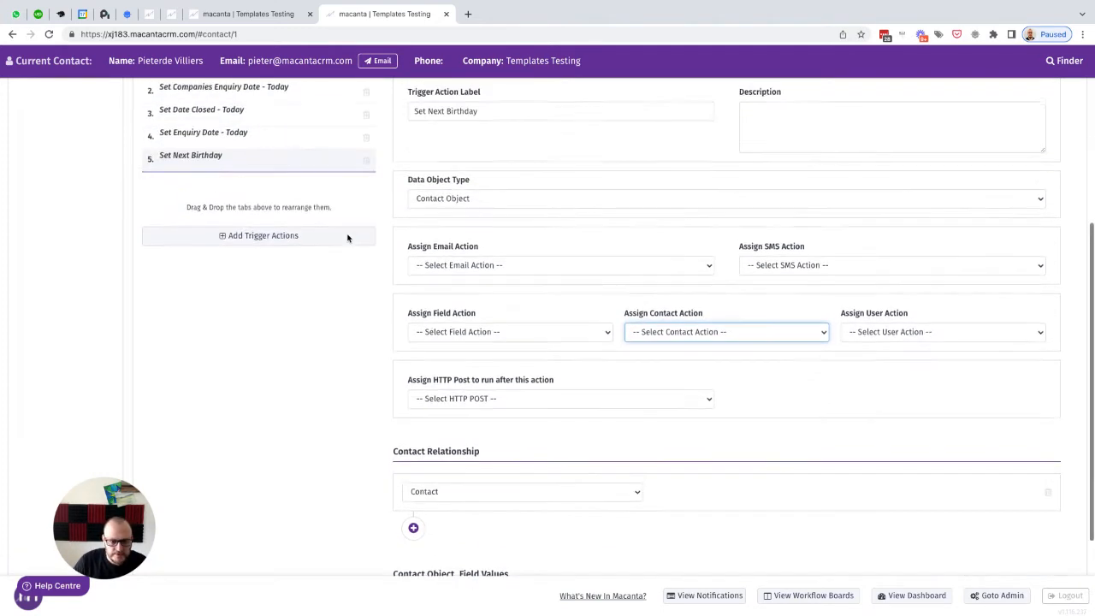
{"action": "scroll", "coordinate": [347, 238], "scroll_direction": "up", "scroll_amount": 6}
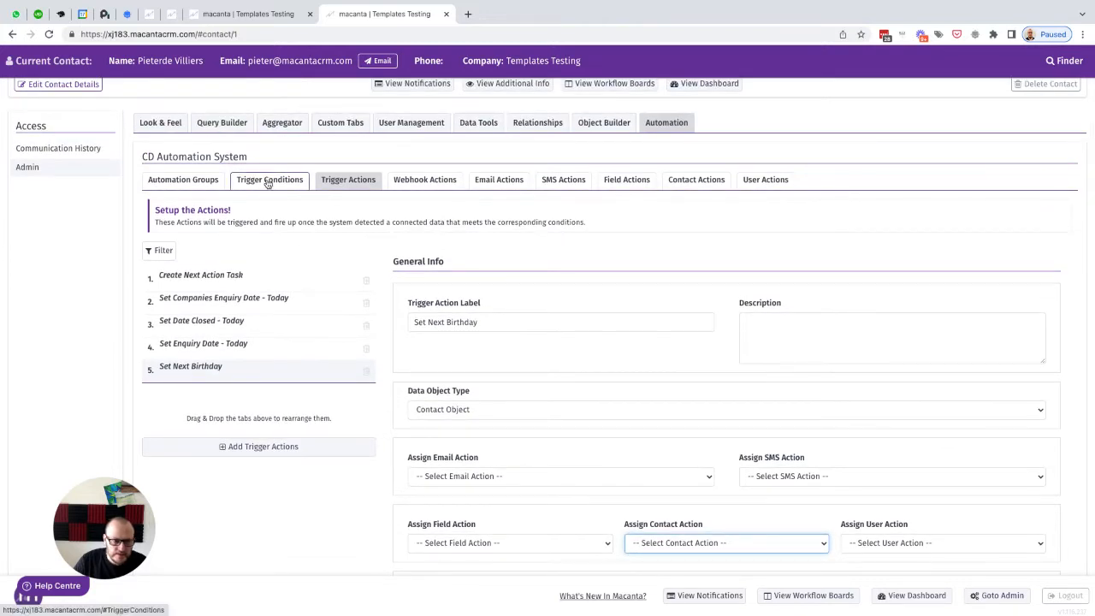
{"action": "left_click", "coordinate": [268, 181]}
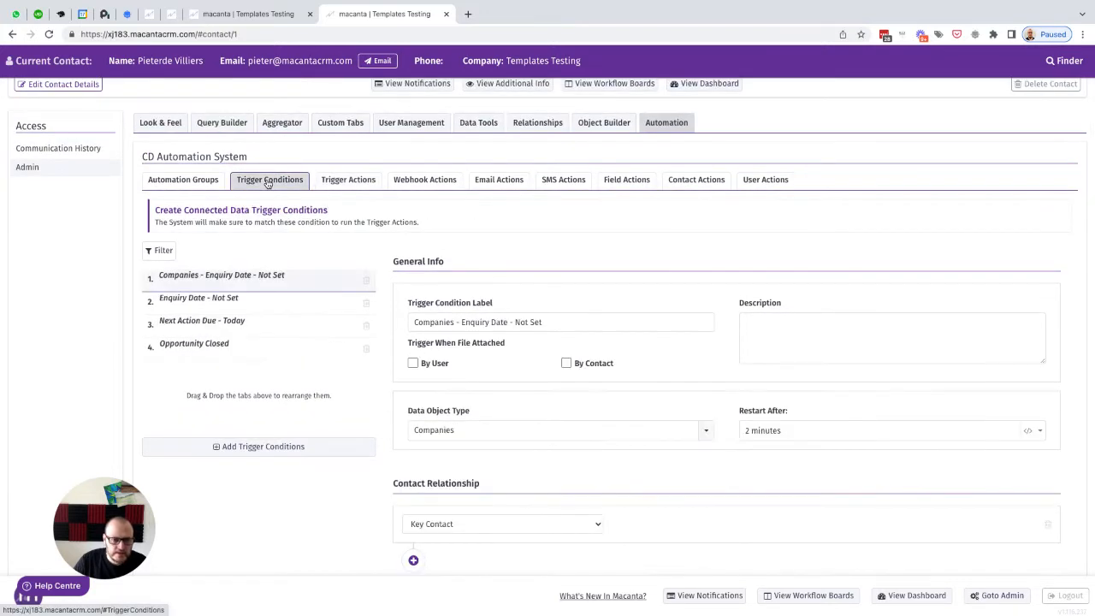
{"action": "left_click", "coordinate": [238, 451]}
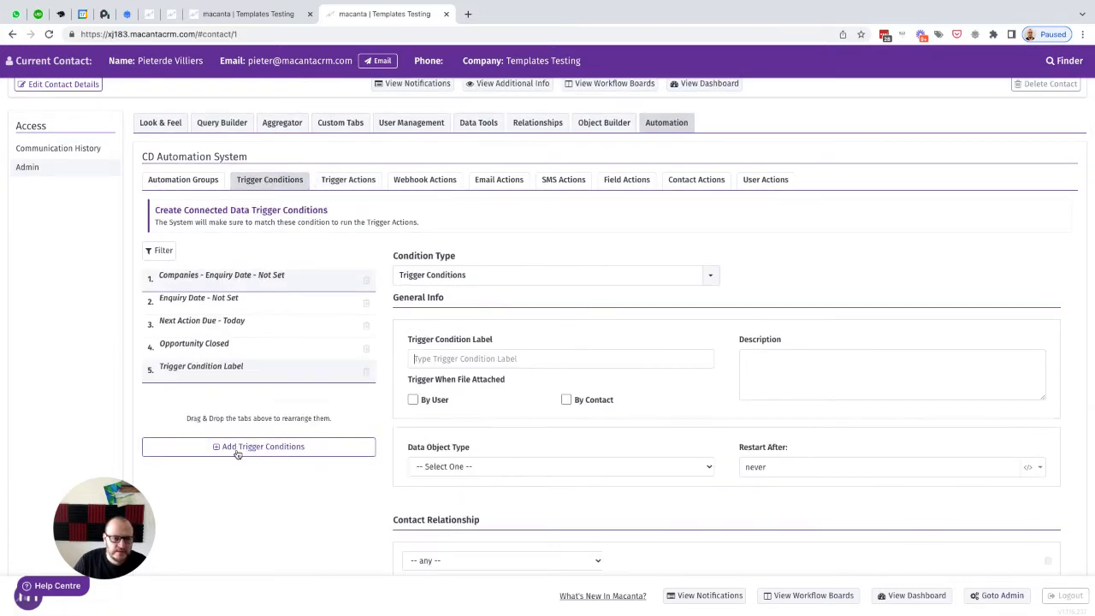
{"action": "left_click", "coordinate": [456, 359]}
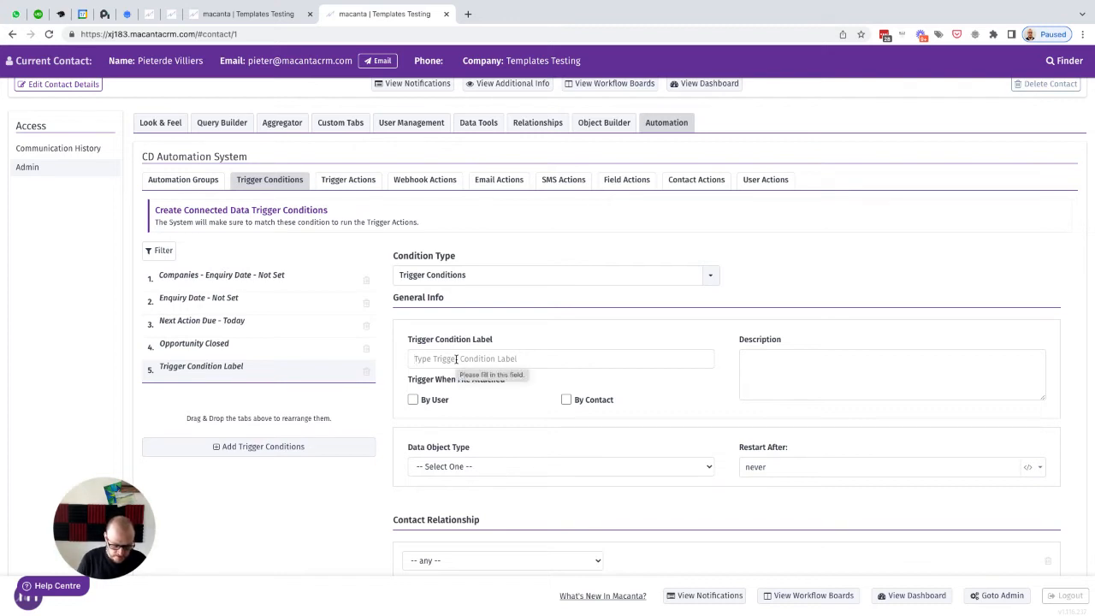
{"action": "type", "text": "Next Birth is Null"}
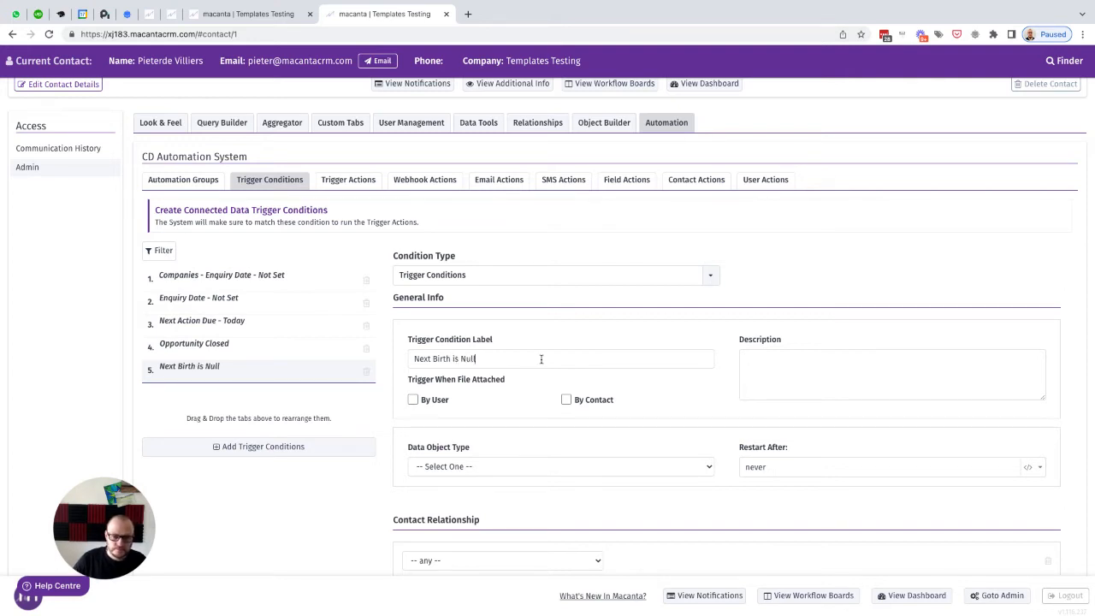
Step: Set the condition's data object type to Contact Object and its restart interval to 1 minute
{"action": "scroll", "coordinate": [541, 359], "scroll_direction": "down", "scroll_amount": 2}
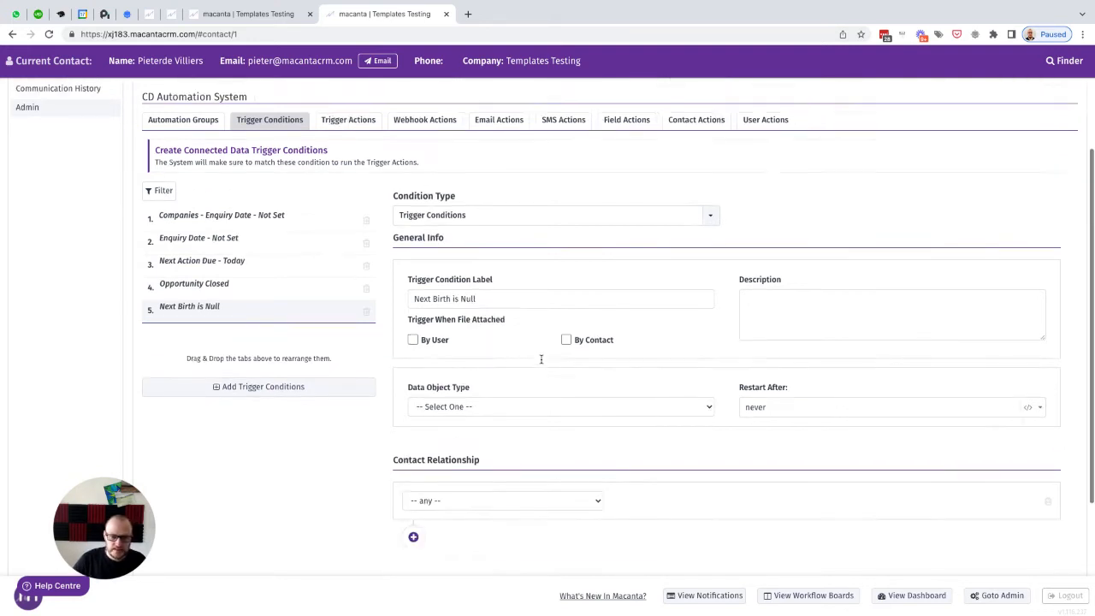
{"action": "left_click", "coordinate": [489, 374]}
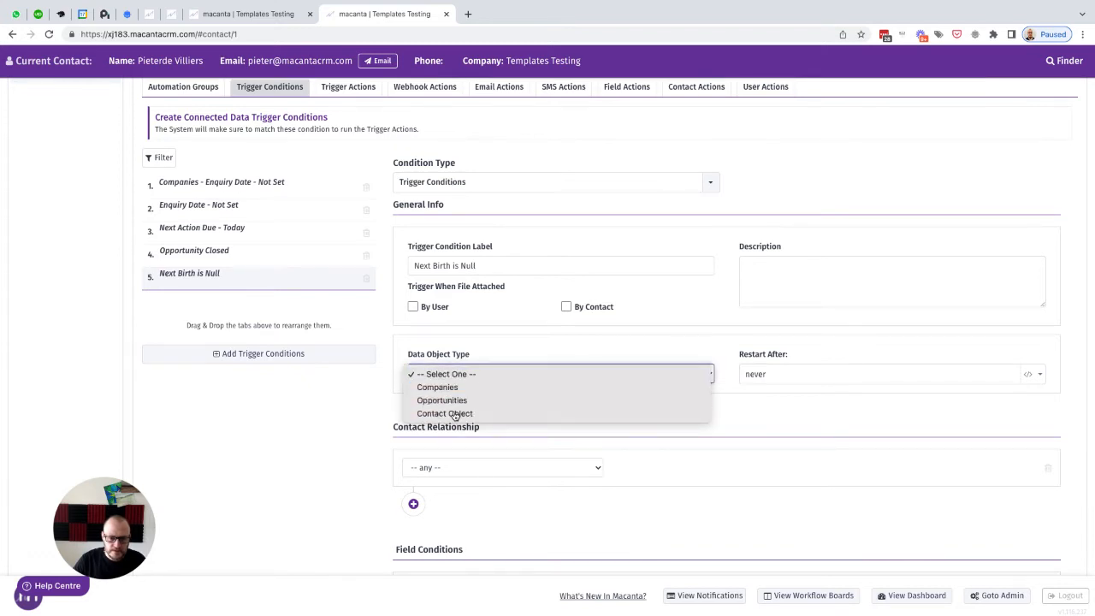
{"action": "left_click", "coordinate": [449, 413]}
{"action": "scroll", "coordinate": [760, 399], "scroll_direction": "down", "scroll_amount": 1}
{"action": "double_click", "coordinate": [756, 347]}
{"action": "type", "text": "1 minute"}
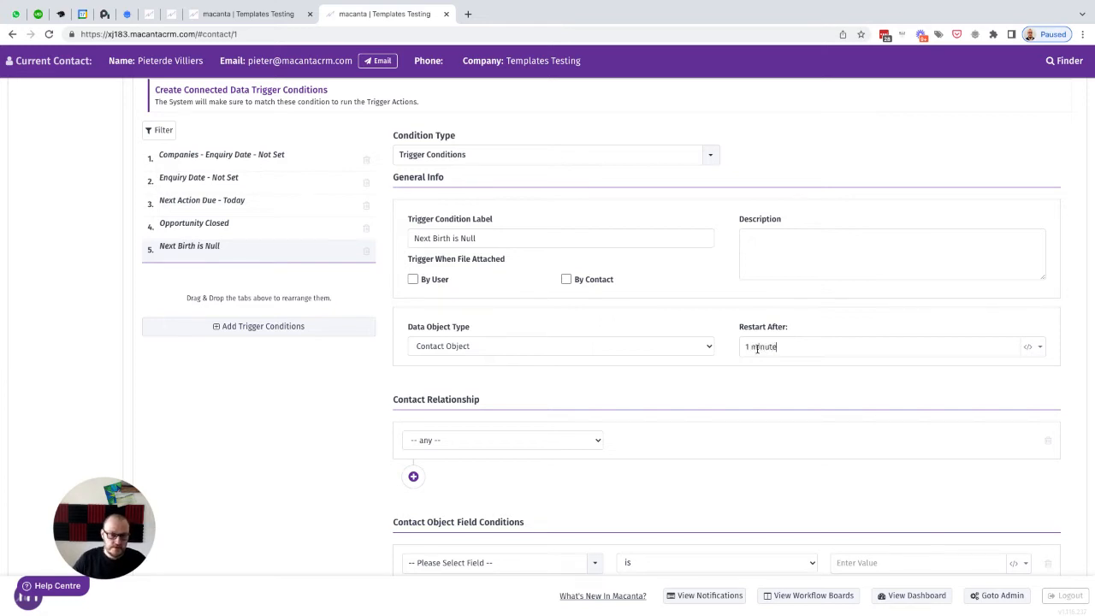
Step: Set the trigger condition's contact relationship to Contact
{"action": "scroll", "coordinate": [677, 393], "scroll_direction": "down", "scroll_amount": 2}
{"action": "left_click", "coordinate": [454, 339]}
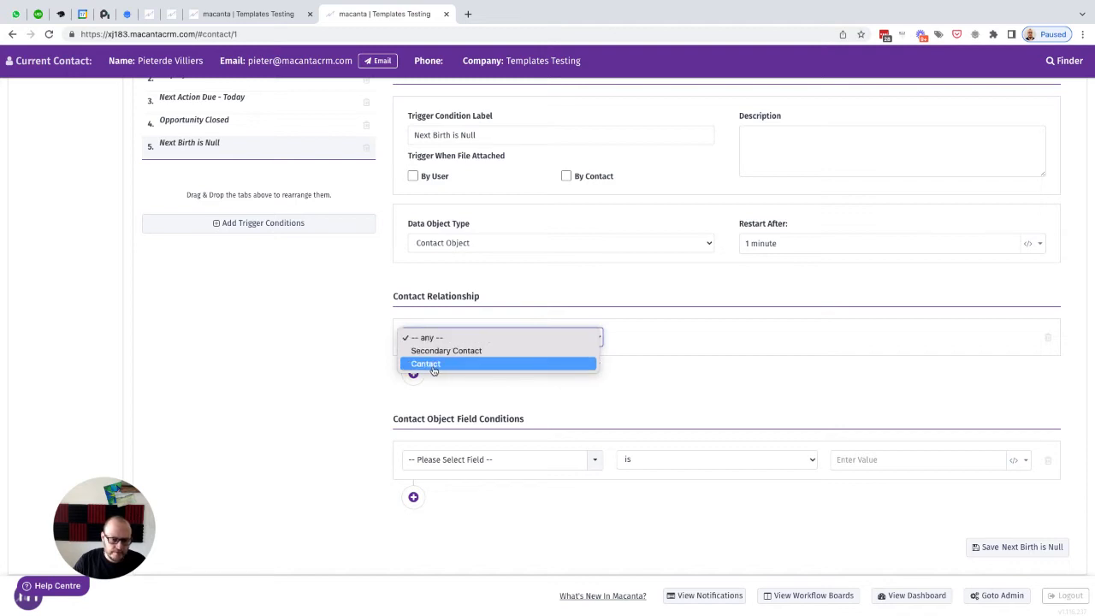
{"action": "left_click", "coordinate": [434, 365]}
Step: Add a second contact field condition joined with and
{"action": "scroll", "coordinate": [518, 385], "scroll_direction": "down", "scroll_amount": 1}
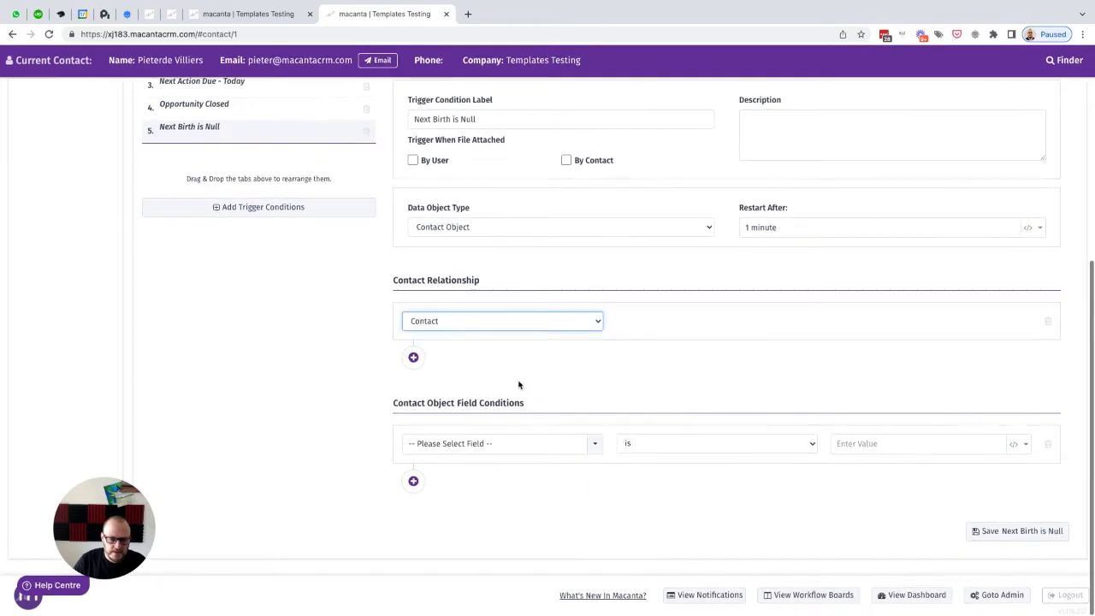
{"action": "left_click", "coordinate": [413, 481]}
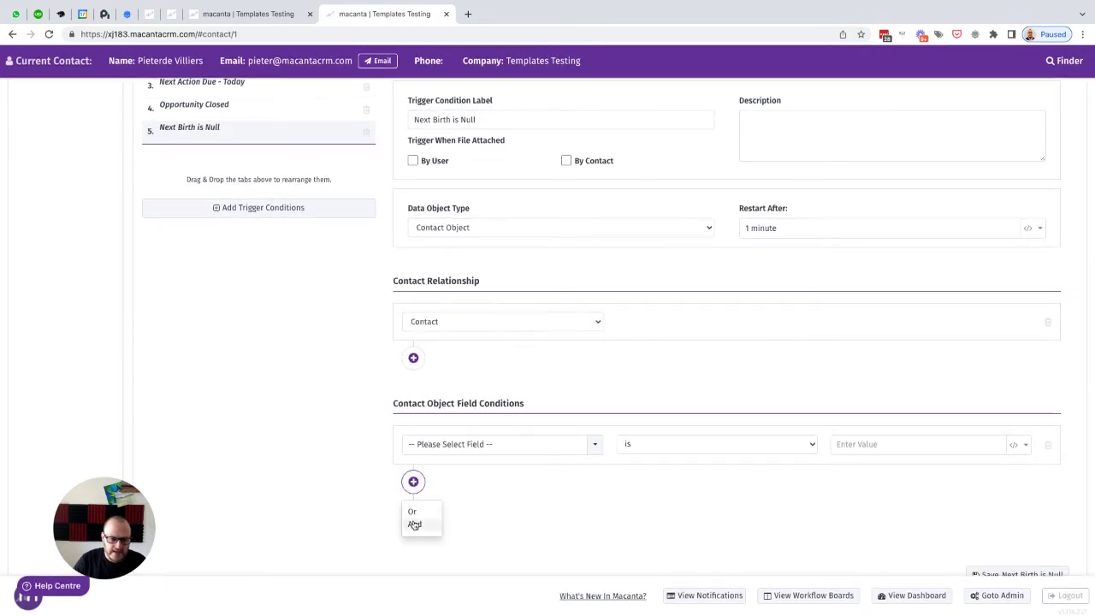
{"action": "left_click", "coordinate": [414, 523]}
Step: Set the first field condition to DOB (Contact Custom Field) is not null
{"action": "scroll", "coordinate": [491, 488], "scroll_direction": "down", "scroll_amount": 2}
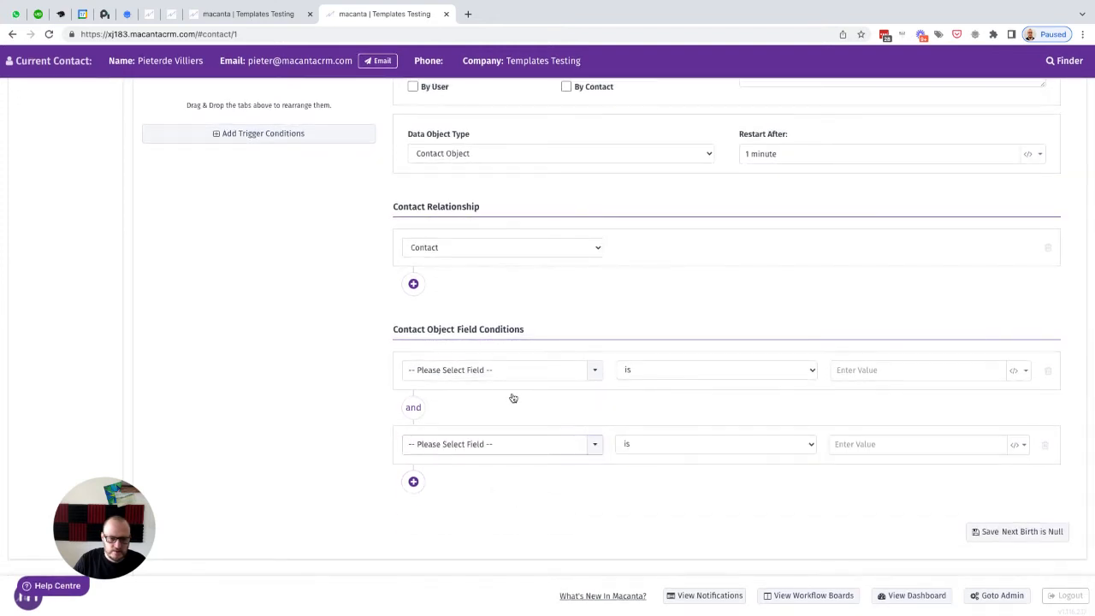
{"action": "left_click", "coordinate": [477, 373]}
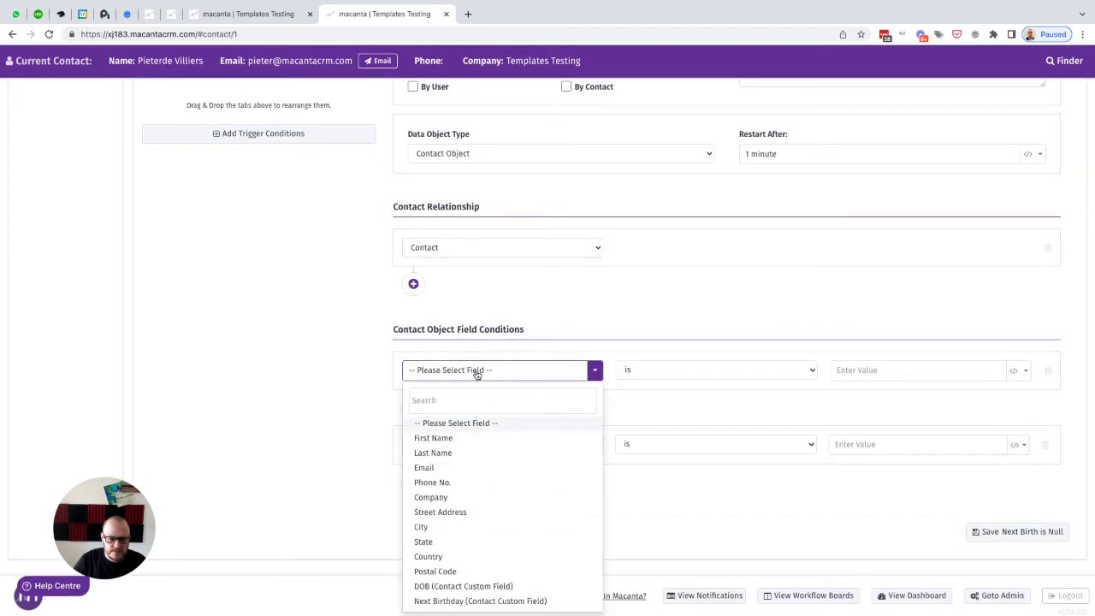
{"action": "left_click", "coordinate": [459, 589]}
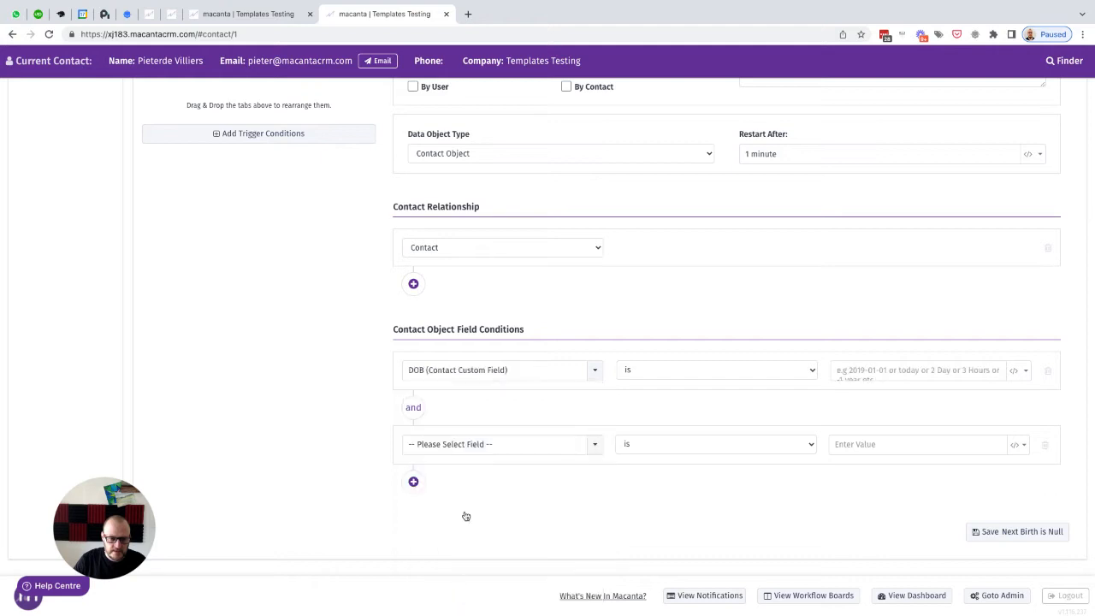
{"action": "left_click", "coordinate": [693, 378]}
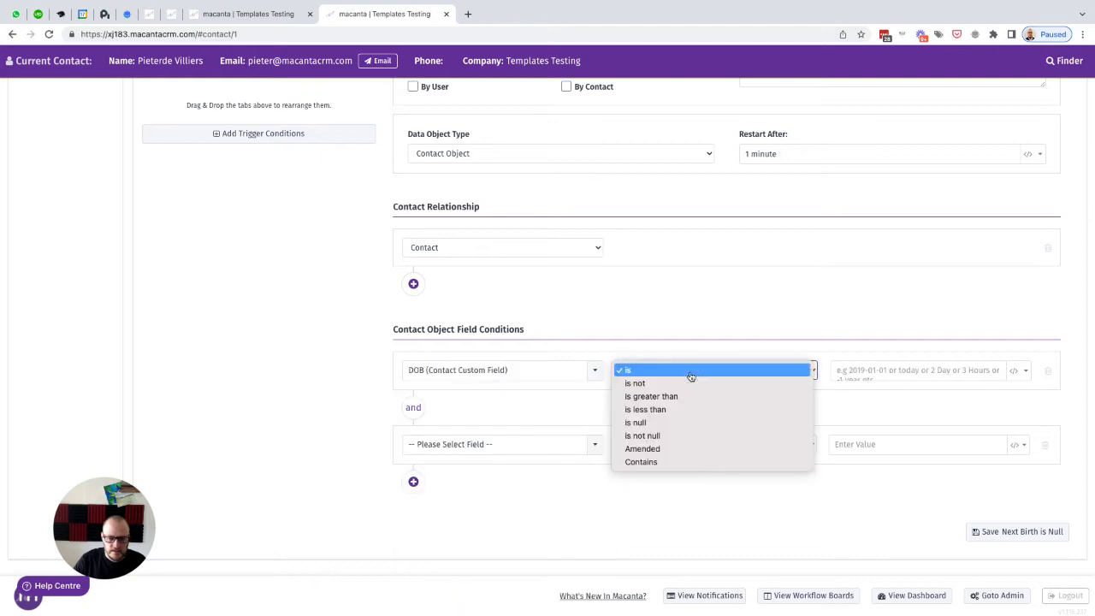
{"action": "left_click", "coordinate": [653, 436]}
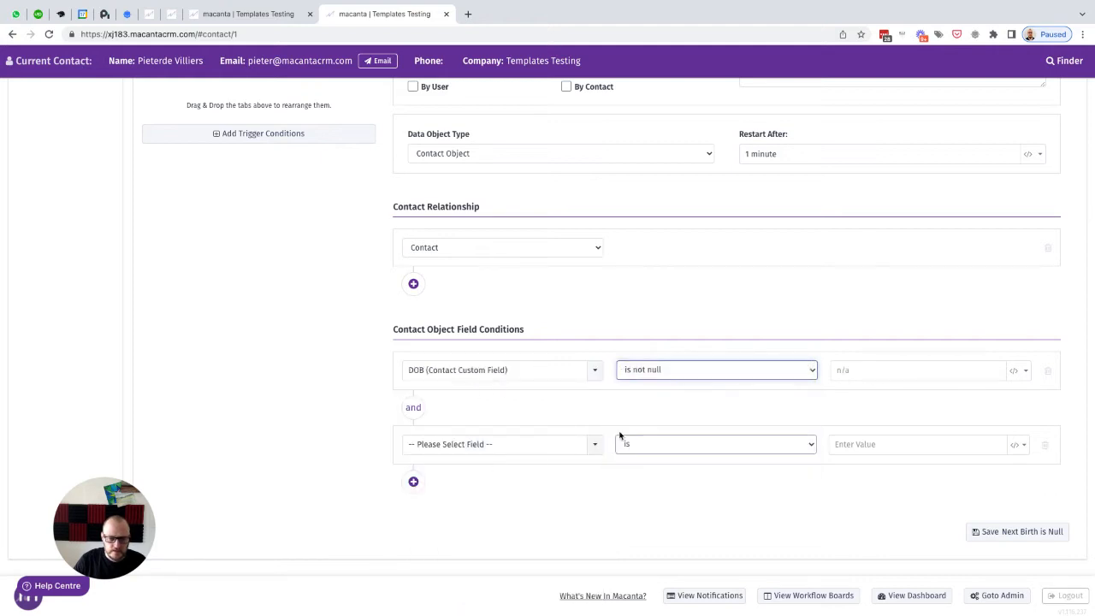
Step: Set the second field condition to Next Birthday (Contact Custom Field) is null and save the Next Birth is Null condition
{"action": "left_click", "coordinate": [467, 444]}
{"action": "scroll", "coordinate": [470, 453], "scroll_direction": "down", "scroll_amount": 1}
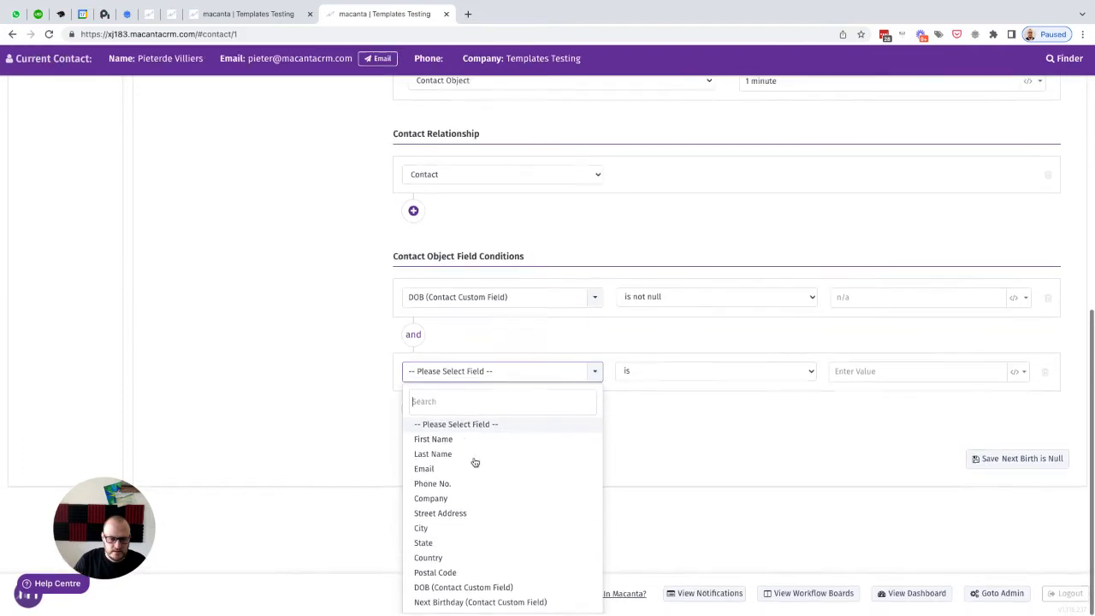
{"action": "left_click", "coordinate": [455, 602]}
{"action": "left_click", "coordinate": [666, 443]}
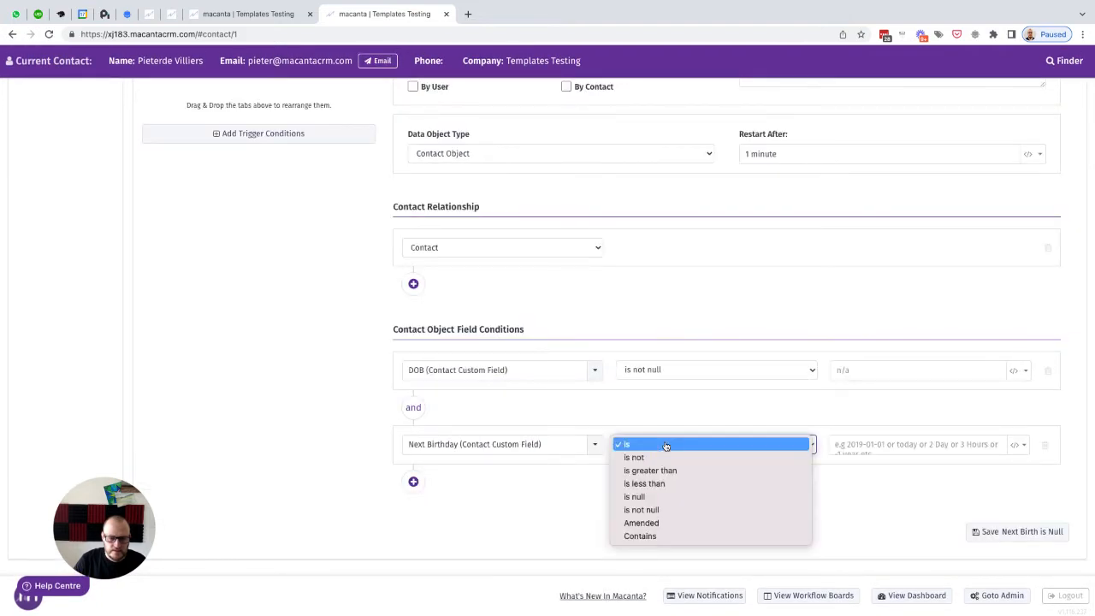
{"action": "left_click", "coordinate": [663, 496]}
{"action": "left_click", "coordinate": [773, 499]}
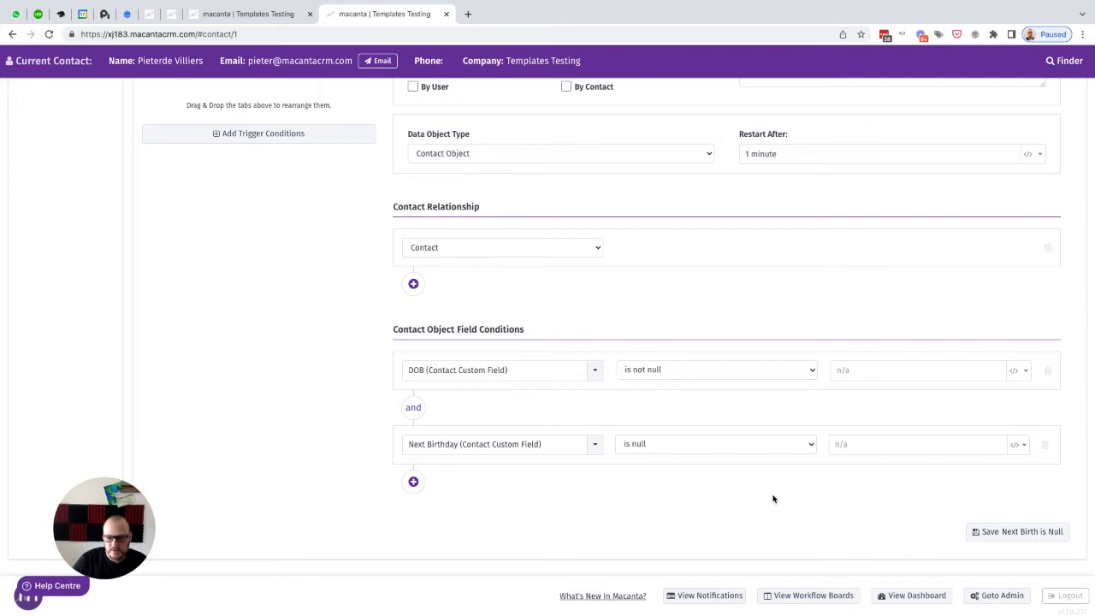
{"action": "left_click", "coordinate": [1000, 533]}
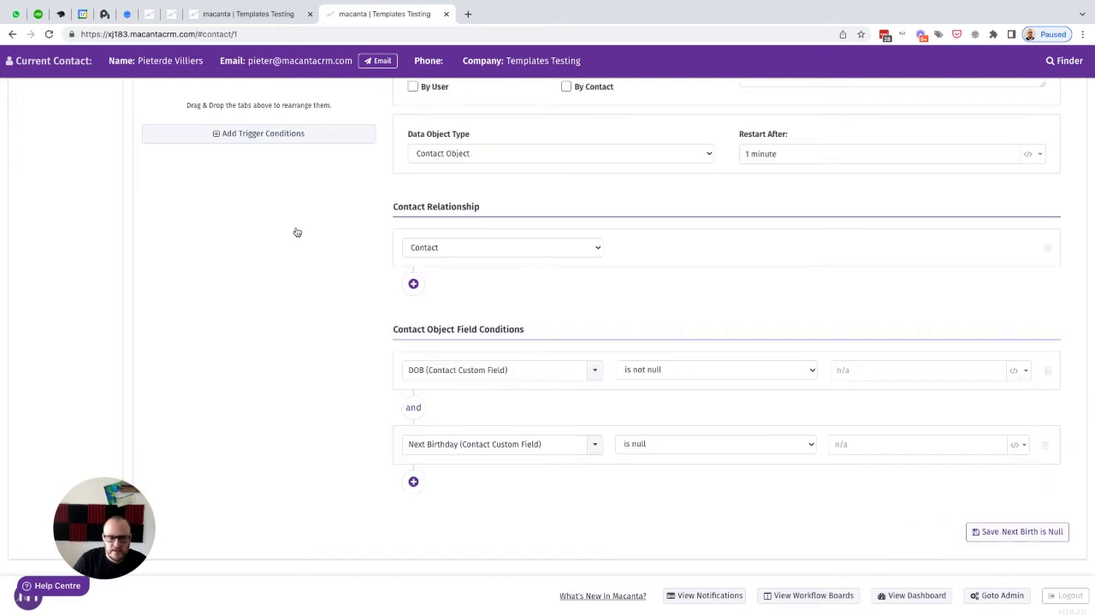
Step: Assign the Set Next Birthday field action to the Set Next Birthday trigger action and save it
{"action": "left_click", "coordinate": [49, 35]}
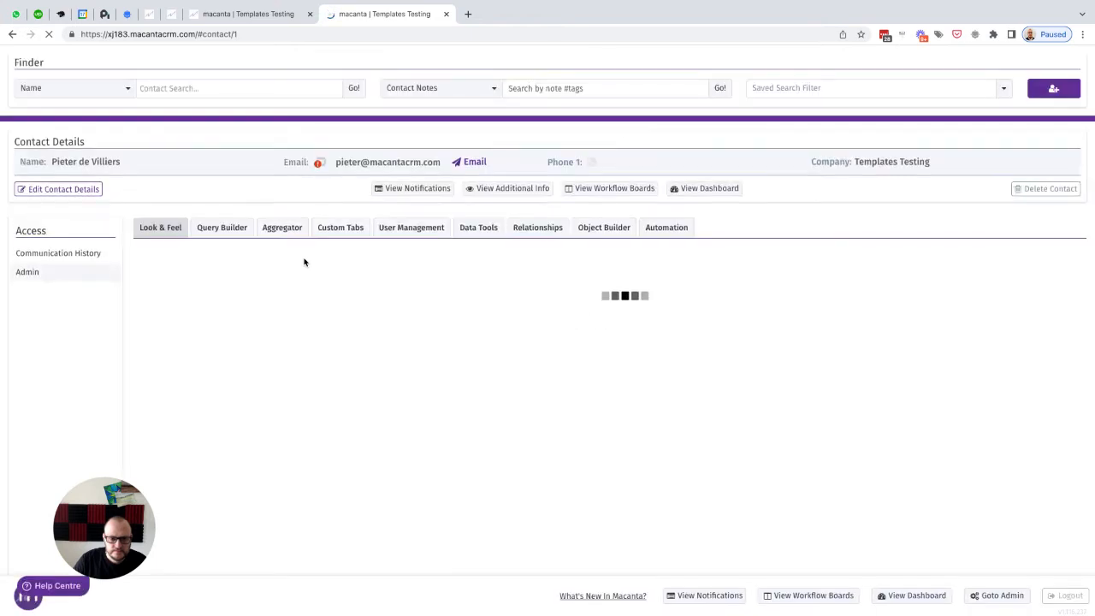
{"action": "scroll", "coordinate": [537, 308], "scroll_direction": "up", "scroll_amount": 3}
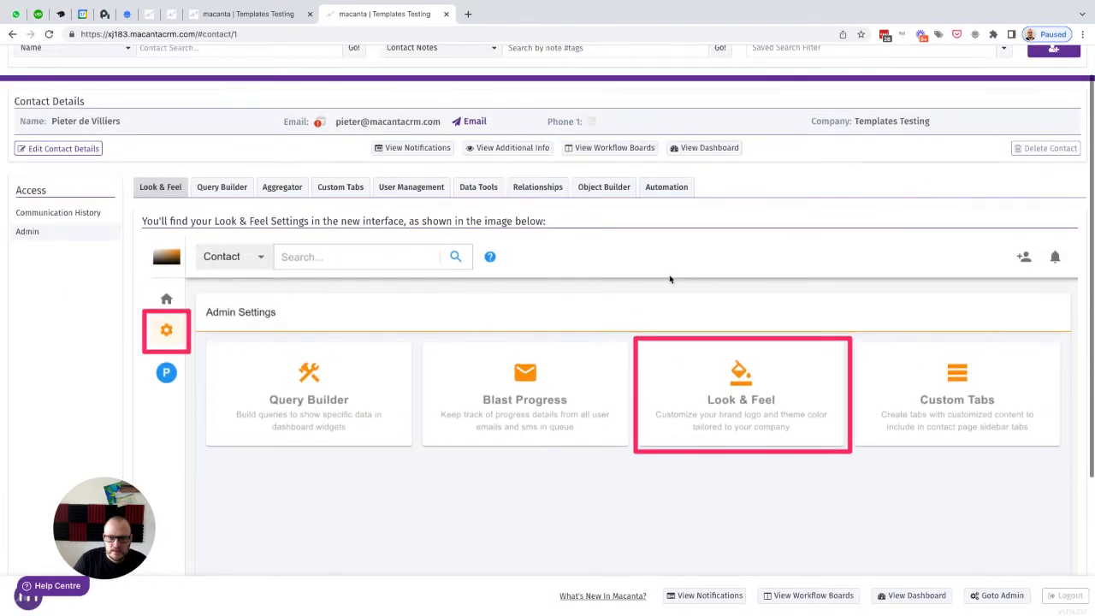
{"action": "left_click", "coordinate": [666, 187]}
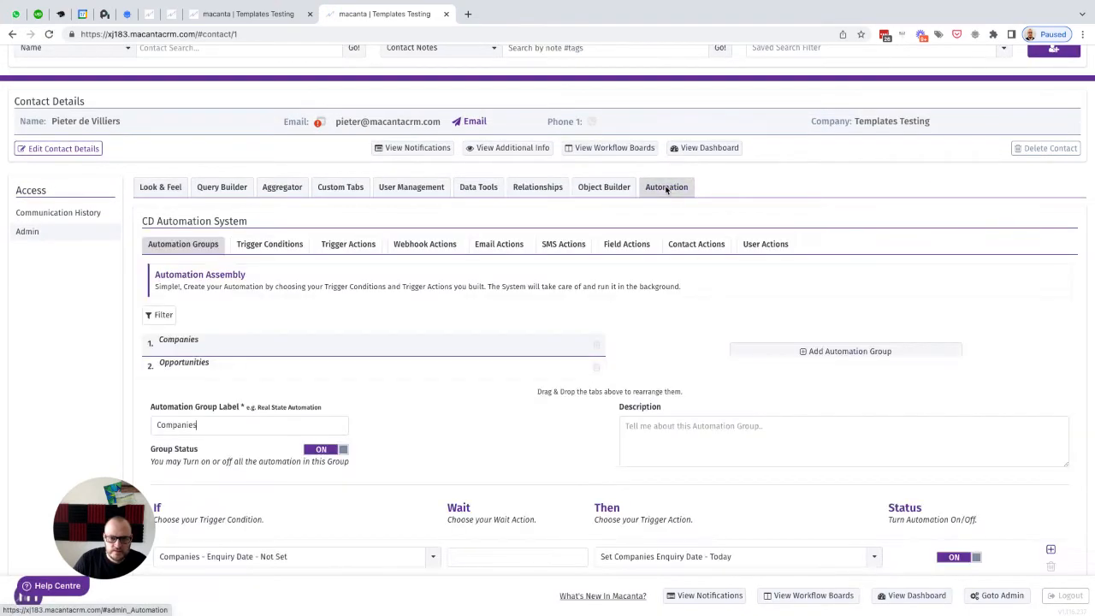
{"action": "left_click", "coordinate": [345, 245]}
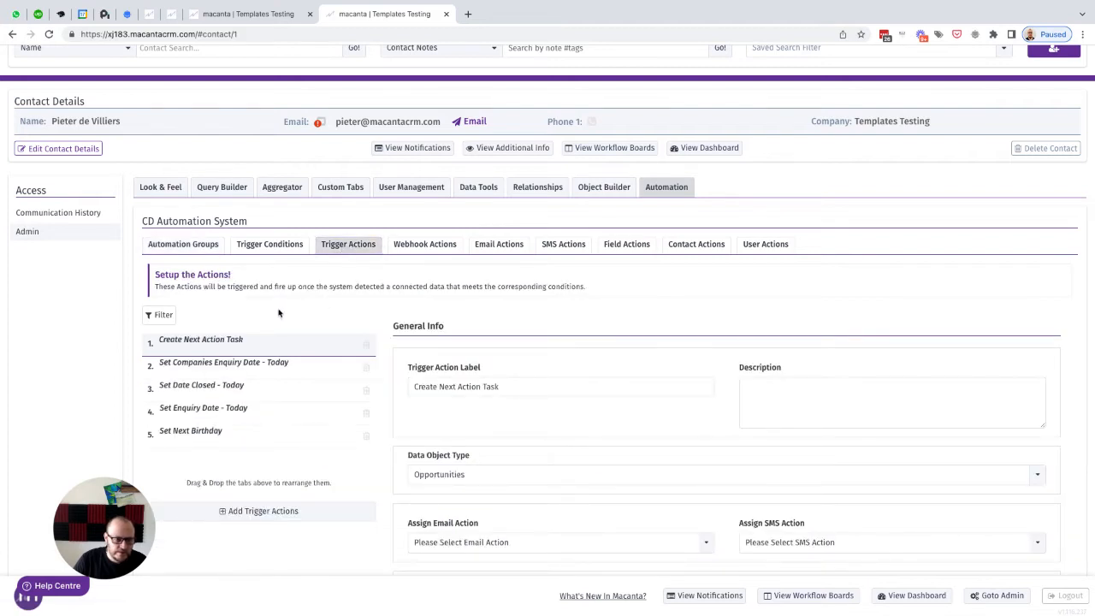
{"action": "left_click", "coordinate": [193, 431]}
{"action": "scroll", "coordinate": [191, 433], "scroll_direction": "down", "scroll_amount": 5}
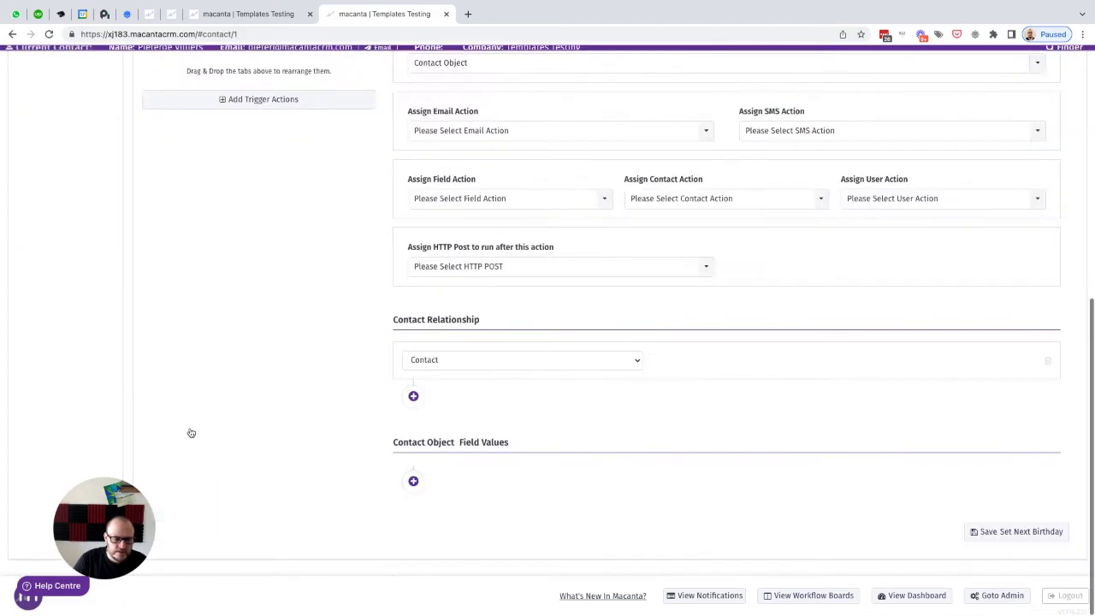
{"action": "scroll", "coordinate": [411, 368], "scroll_direction": "up", "scroll_amount": 2}
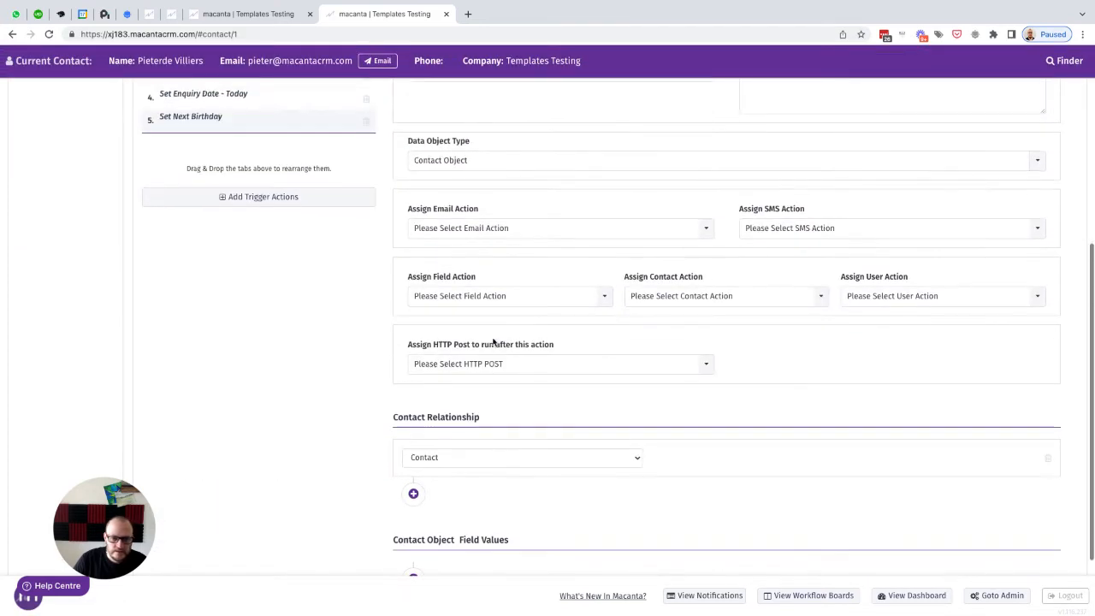
{"action": "left_click", "coordinate": [654, 300]}
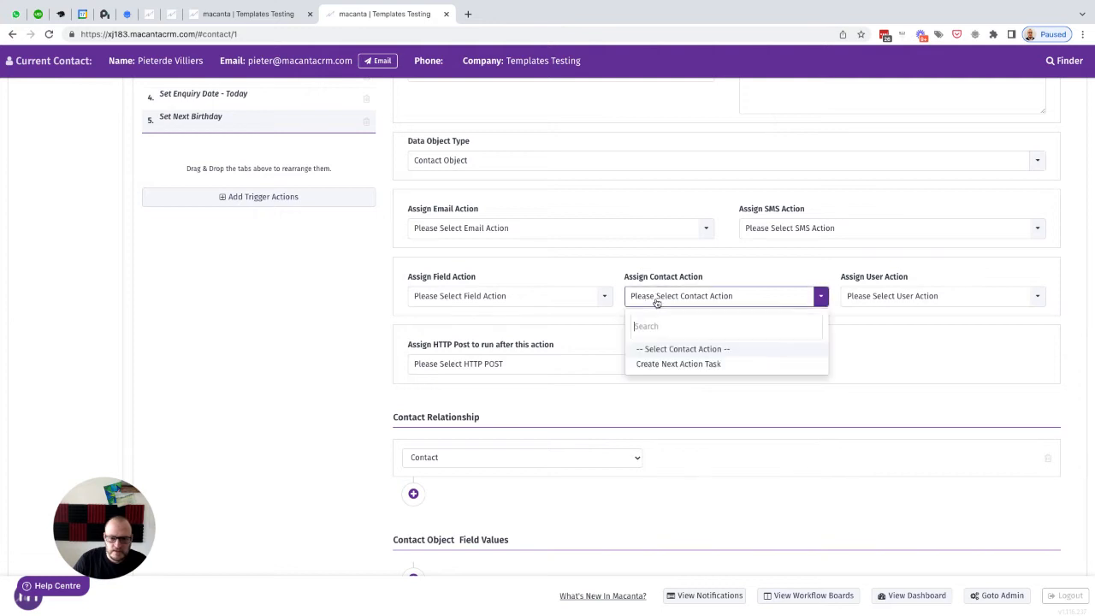
{"action": "left_click", "coordinate": [601, 319]}
{"action": "scroll", "coordinate": [601, 319], "scroll_direction": "up", "scroll_amount": 1}
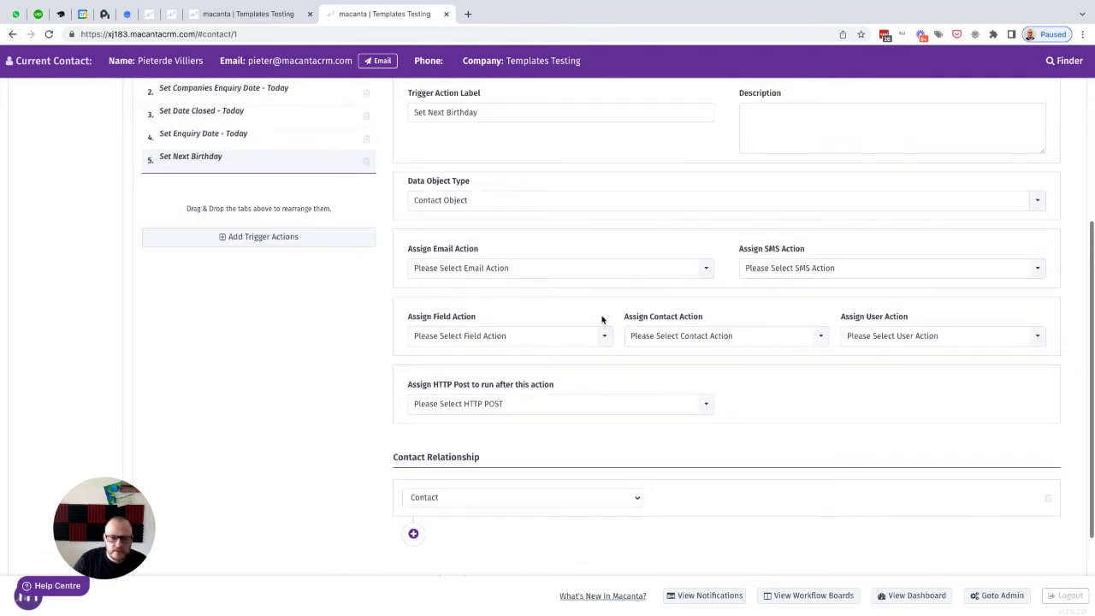
{"action": "left_click", "coordinate": [481, 335]}
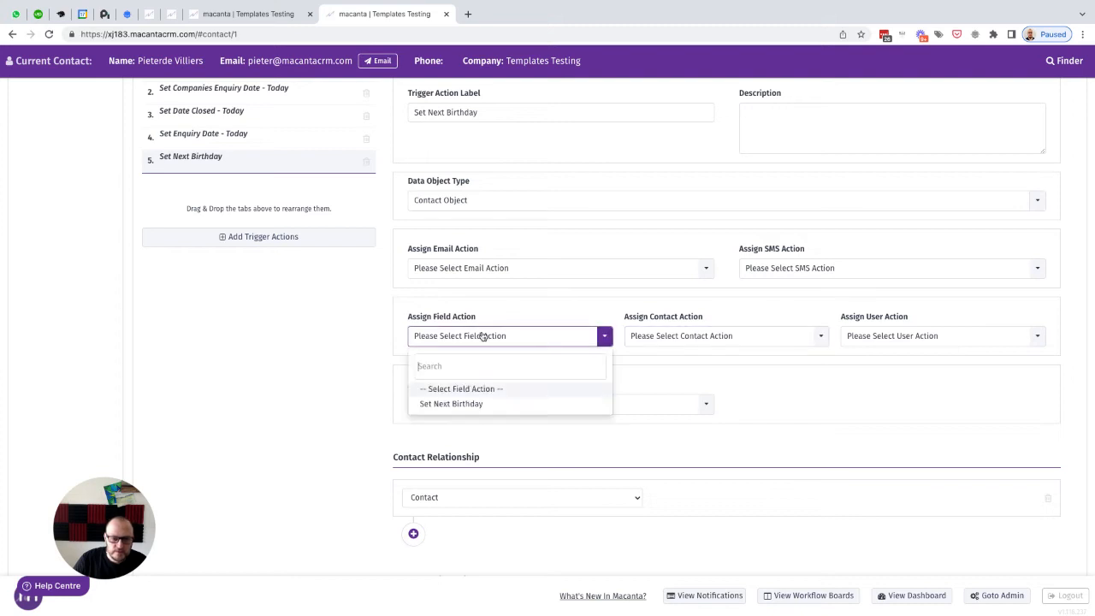
{"action": "left_click", "coordinate": [454, 404]}
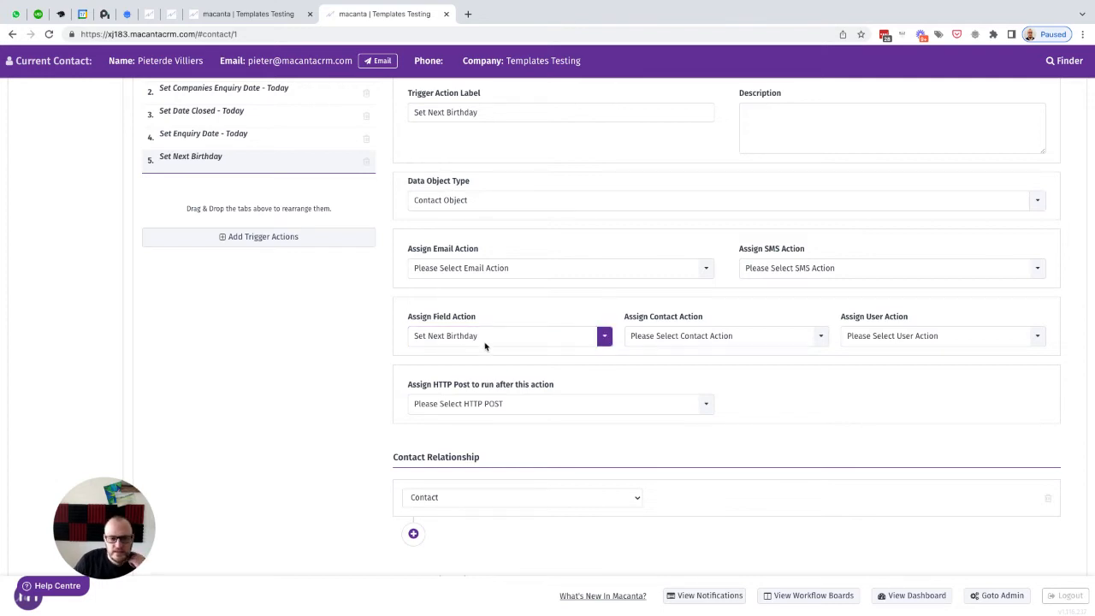
{"action": "scroll", "coordinate": [941, 422], "scroll_direction": "down", "scroll_amount": 2}
{"action": "scroll", "coordinate": [945, 423], "scroll_direction": "down", "scroll_amount": 1}
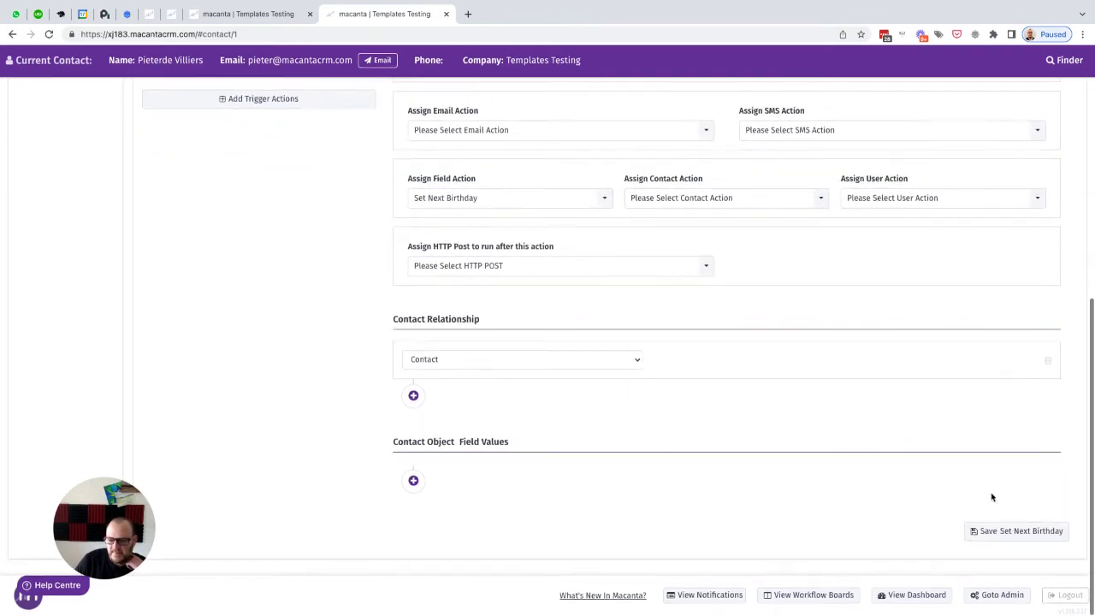
{"action": "left_click", "coordinate": [1000, 536]}
Step: Add a new automation group labelled Dates
{"action": "scroll", "coordinate": [541, 308], "scroll_direction": "up", "scroll_amount": 6}
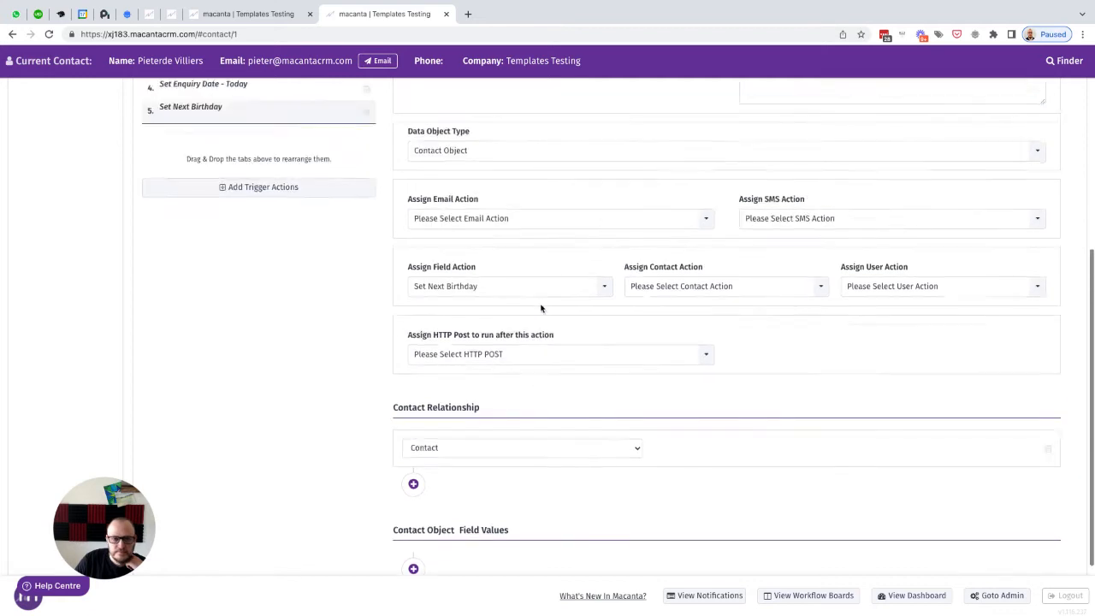
{"action": "left_click", "coordinate": [183, 150]}
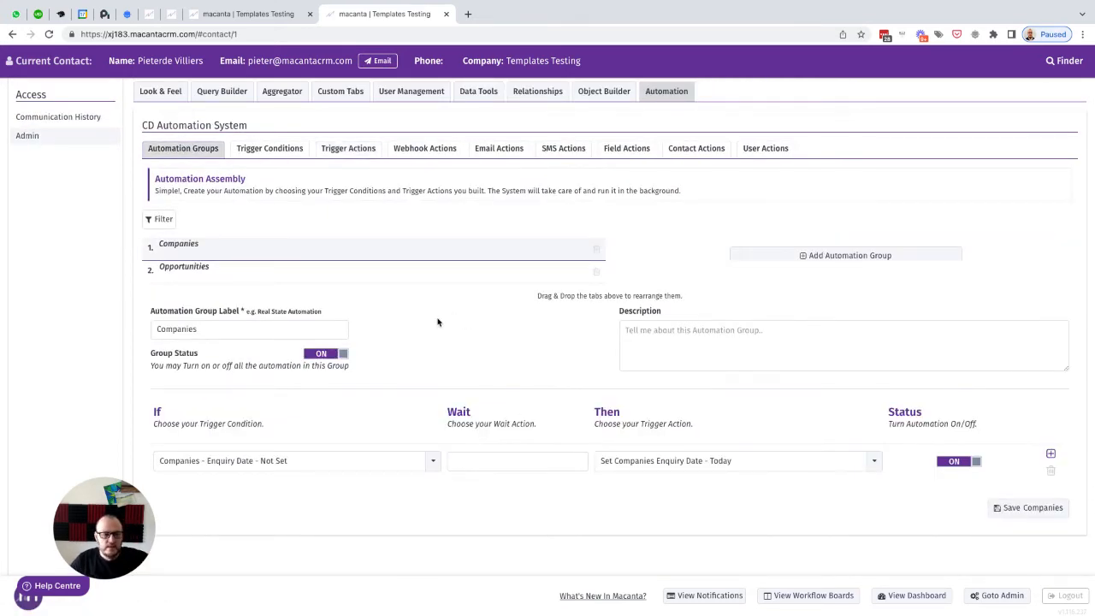
{"action": "left_click", "coordinate": [851, 255]}
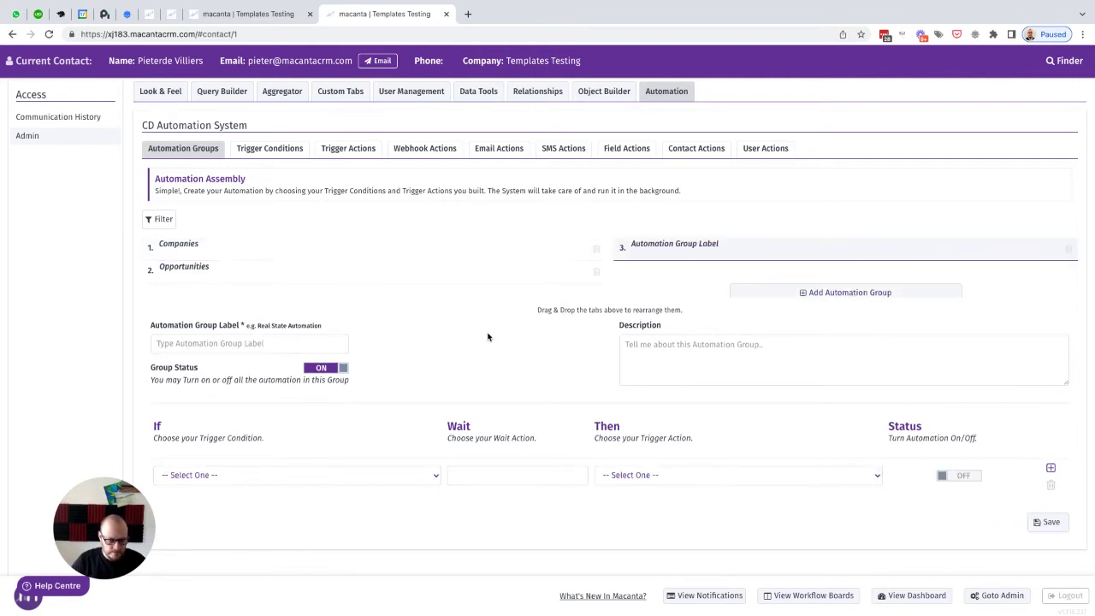
{"action": "type", "text": "Dates"}
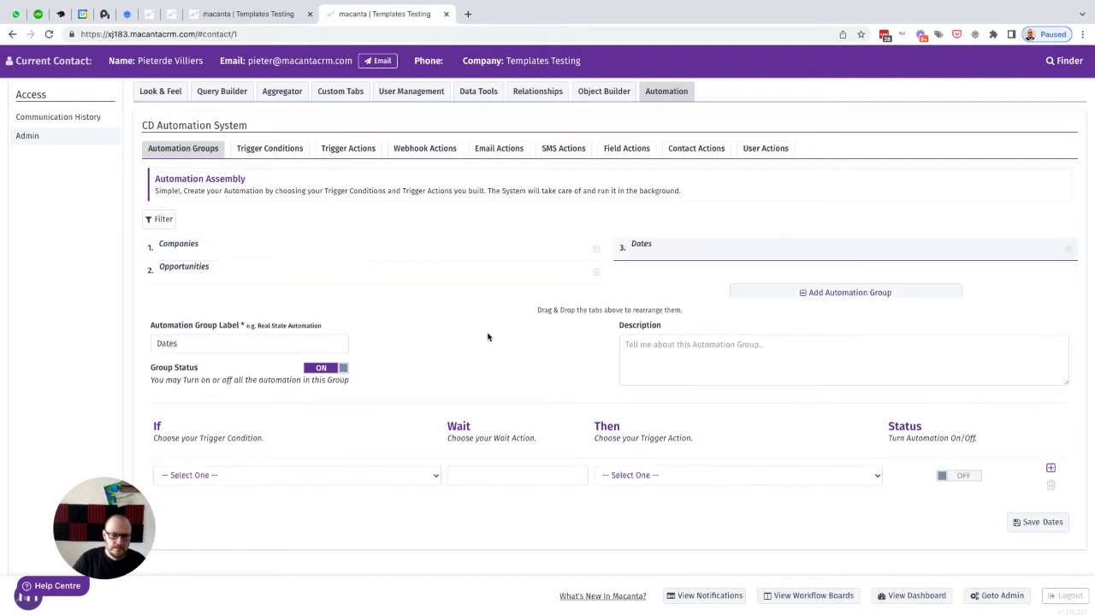
Step: In the Dates group, pair the Next Birth is Null condition with the Set Next Birthday action, switch it on, and save
{"action": "scroll", "coordinate": [488, 336], "scroll_direction": "down", "scroll_amount": 1}
{"action": "left_click", "coordinate": [254, 382]}
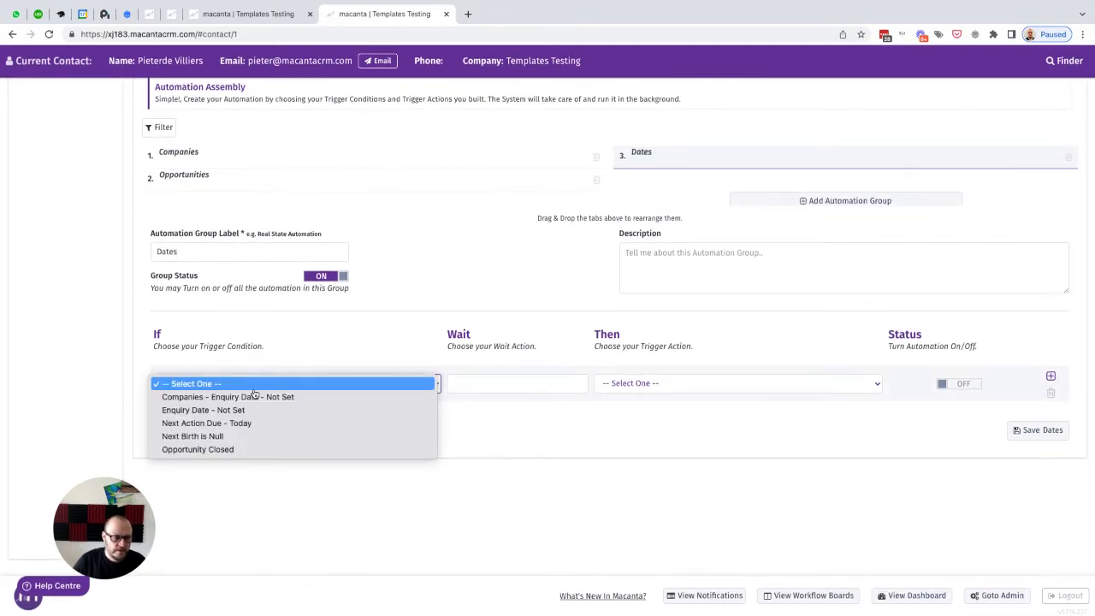
{"action": "left_click", "coordinate": [209, 437]}
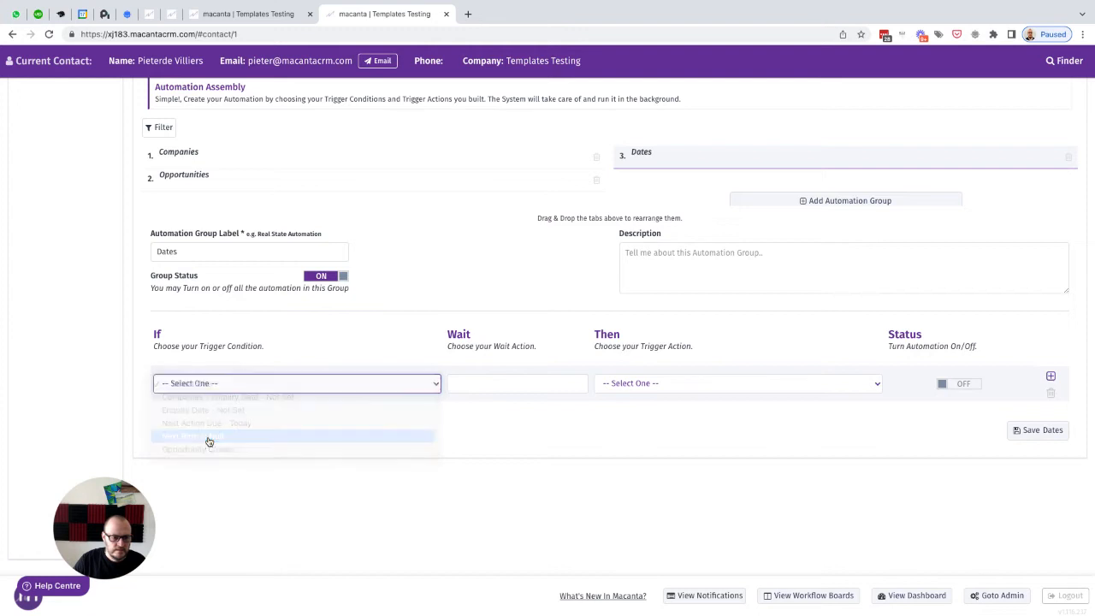
{"action": "left_click", "coordinate": [660, 384]}
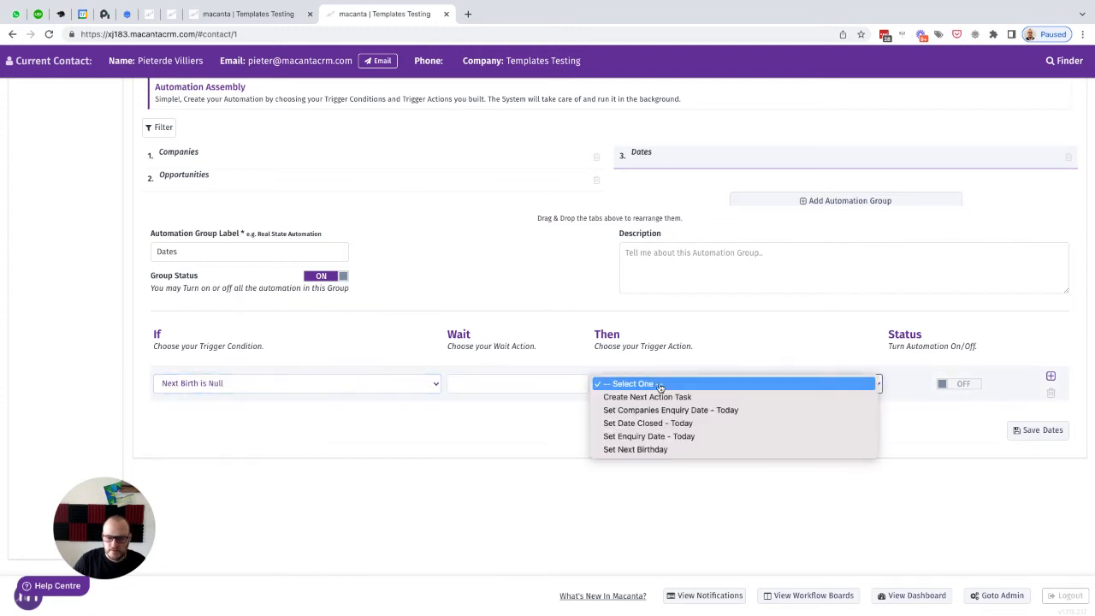
{"action": "left_click", "coordinate": [650, 449]}
{"action": "left_click", "coordinate": [947, 384]}
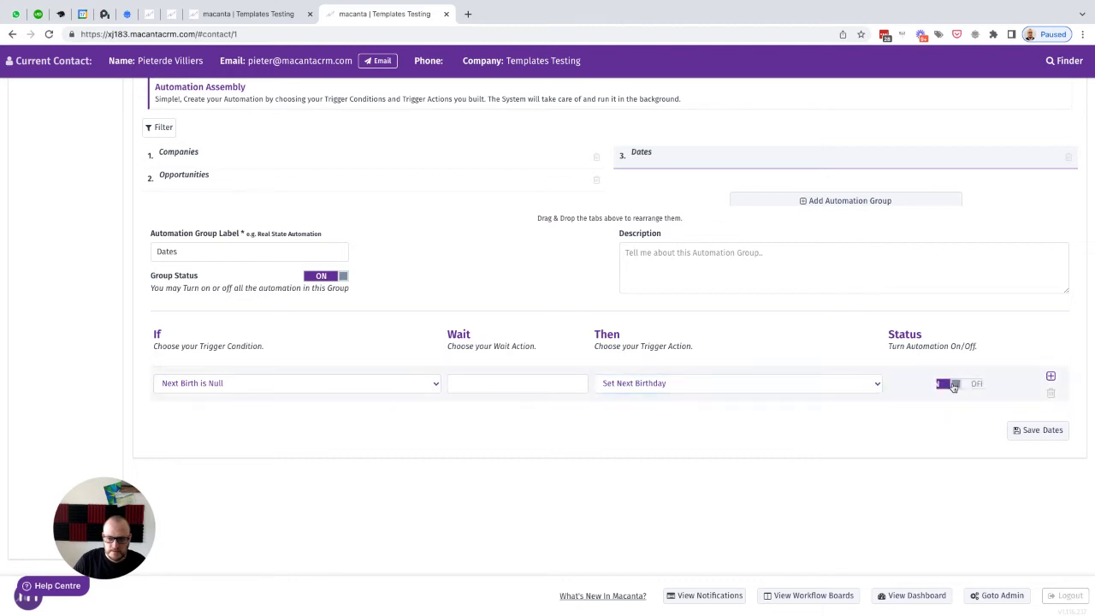
{"action": "left_click", "coordinate": [1036, 431]}
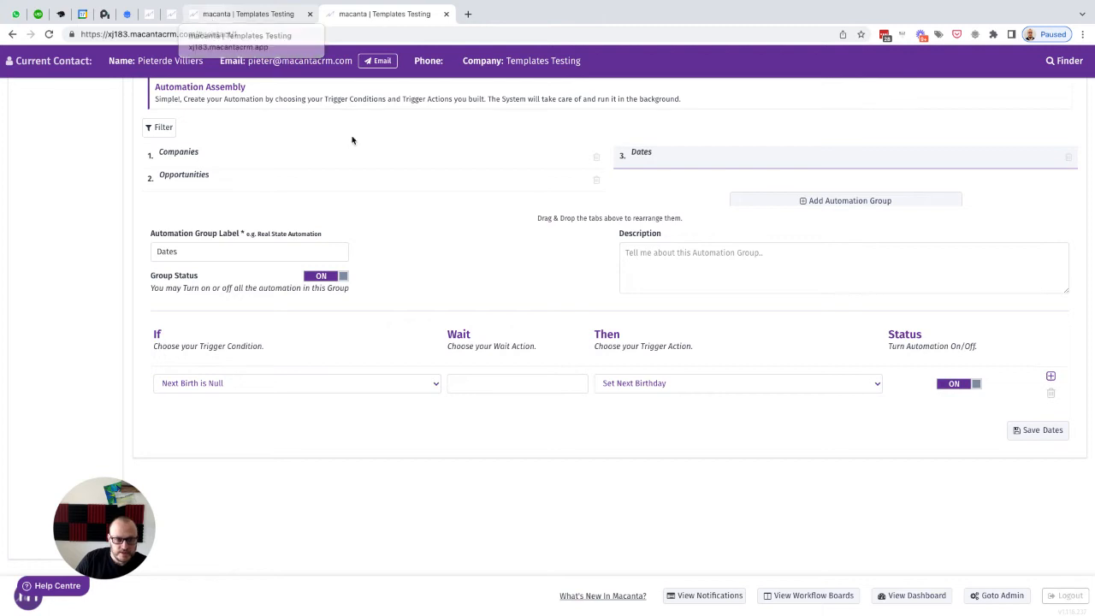
Step: Review the Next Birth is Null trigger condition's settings
{"action": "scroll", "coordinate": [342, 145], "scroll_direction": "up", "scroll_amount": 2}
{"action": "left_click", "coordinate": [271, 180]}
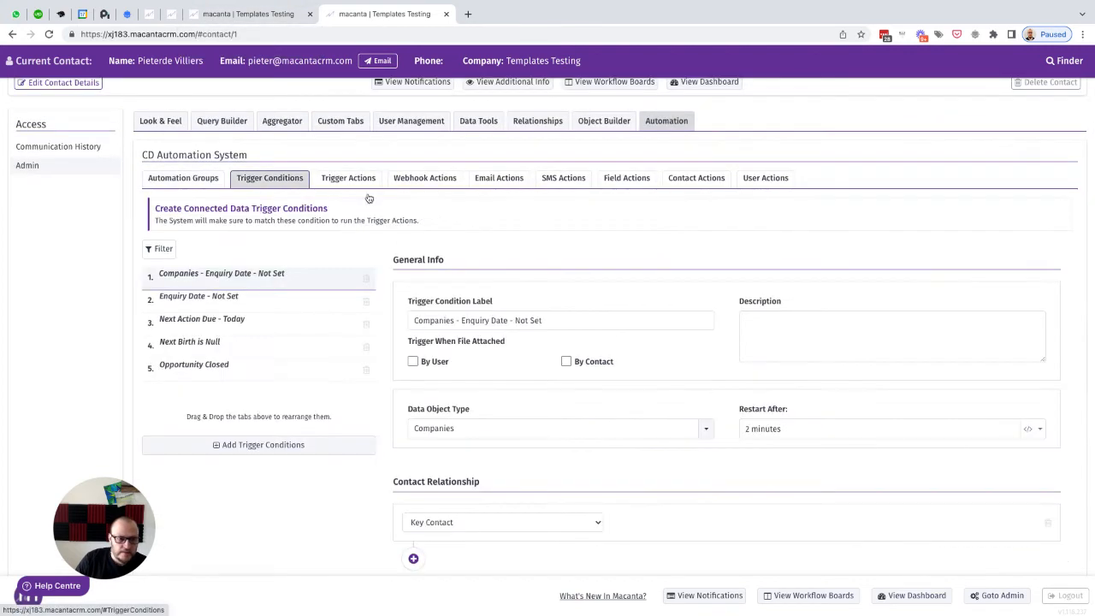
{"action": "left_click", "coordinate": [189, 343]}
{"action": "scroll", "coordinate": [185, 344], "scroll_direction": "down", "scroll_amount": 3}
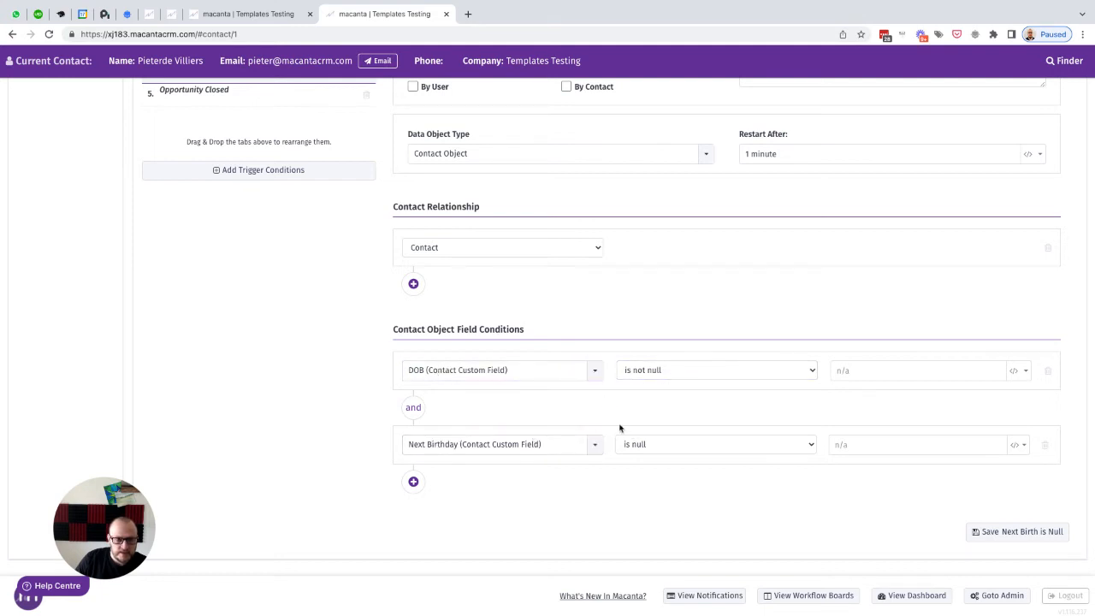
{"action": "left_click", "coordinate": [237, 24]}
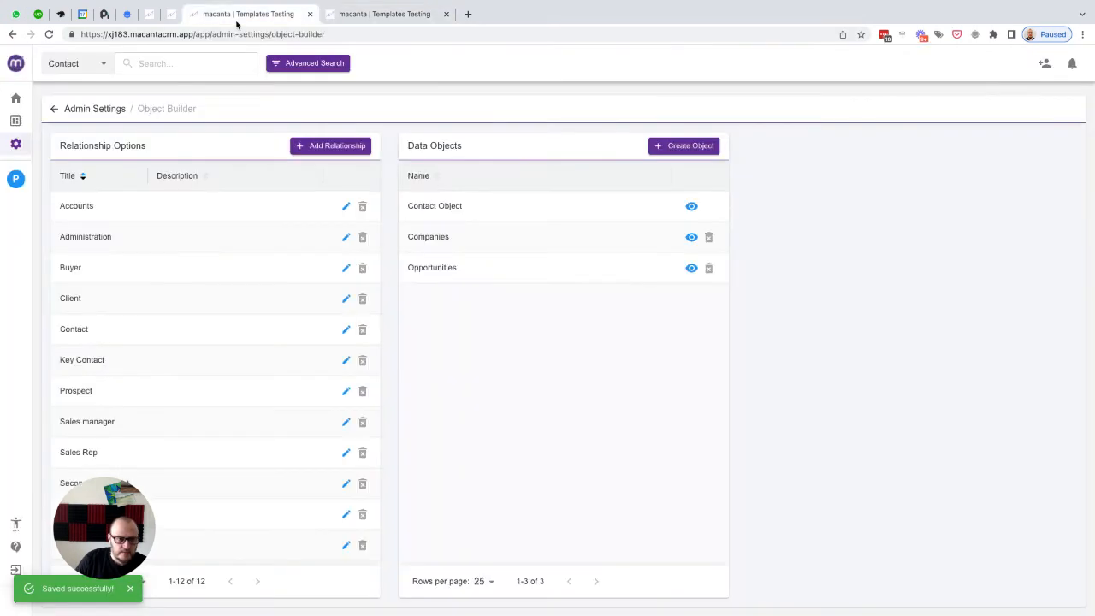
{"action": "left_click", "coordinate": [16, 178]}
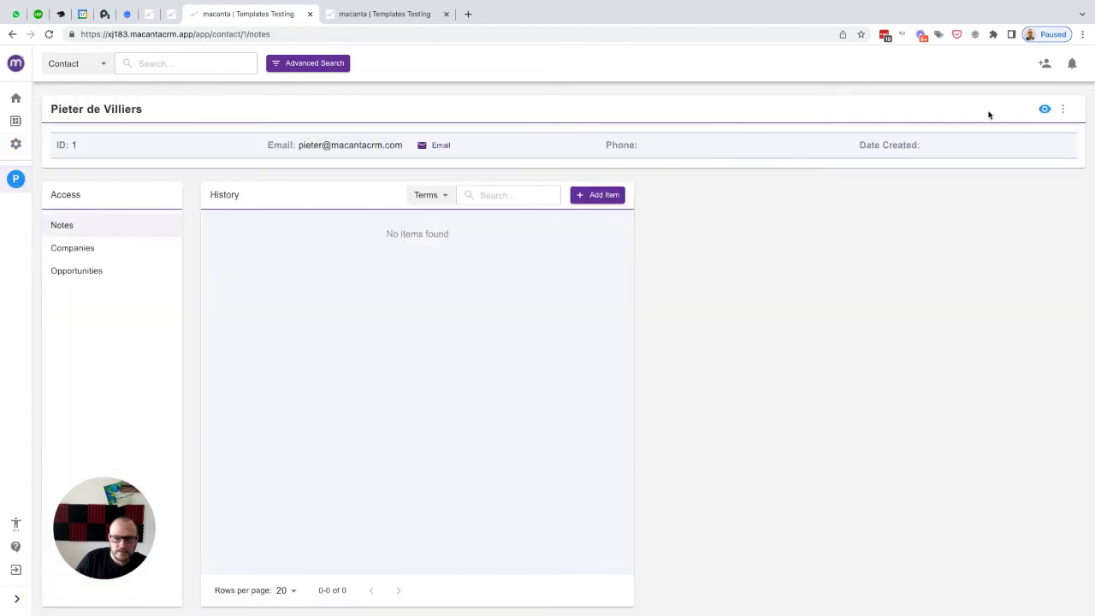
{"action": "left_click", "coordinate": [1044, 109]}
{"action": "left_click", "coordinate": [206, 107]}
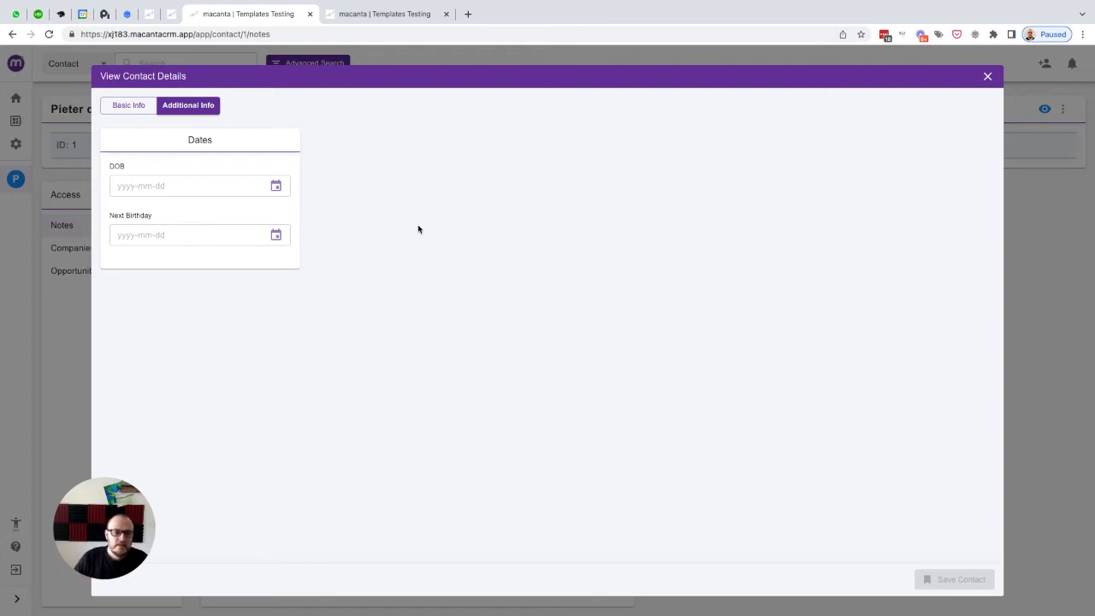
{"action": "left_click", "coordinate": [276, 186]}
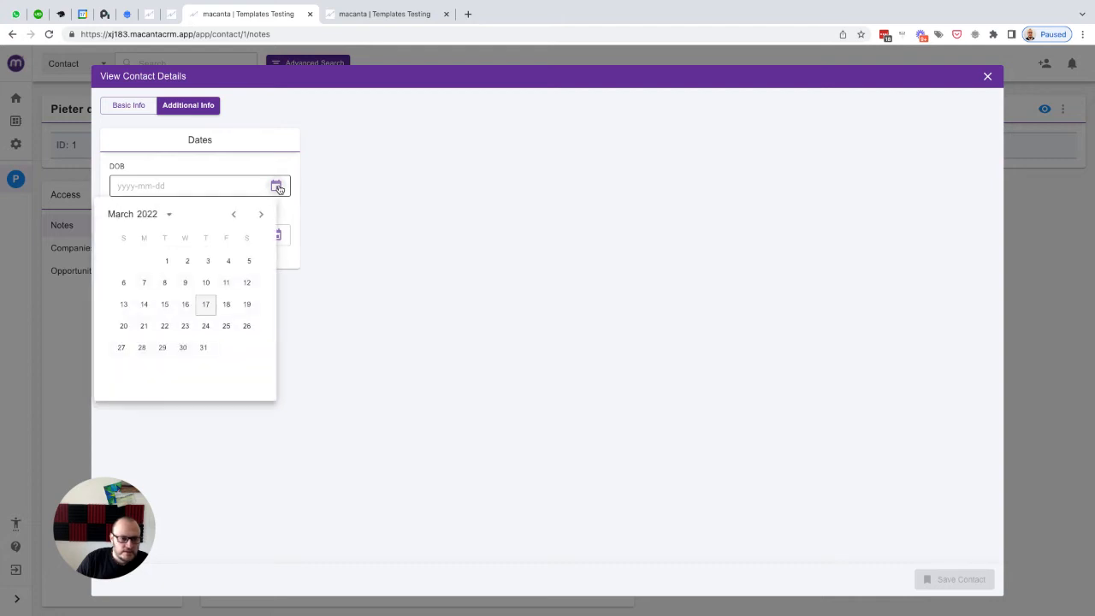
{"action": "left_click", "coordinate": [169, 213]}
{"action": "scroll", "coordinate": [193, 283], "scroll_direction": "up", "scroll_amount": 2}
{"action": "scroll", "coordinate": [193, 283], "scroll_direction": "up", "scroll_amount": 4}
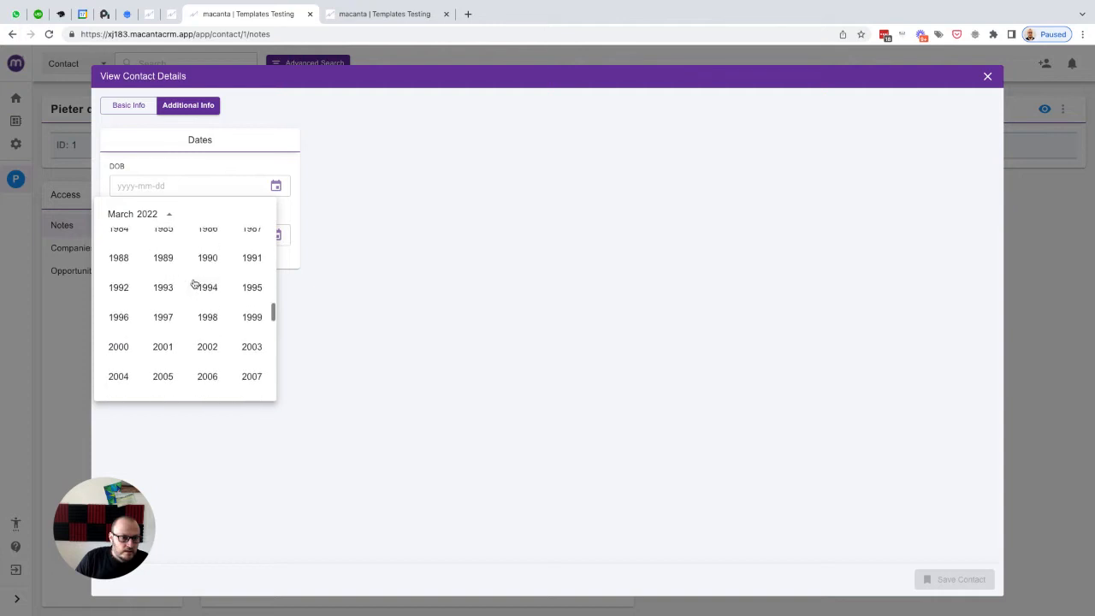
{"action": "left_click", "coordinate": [252, 253]}
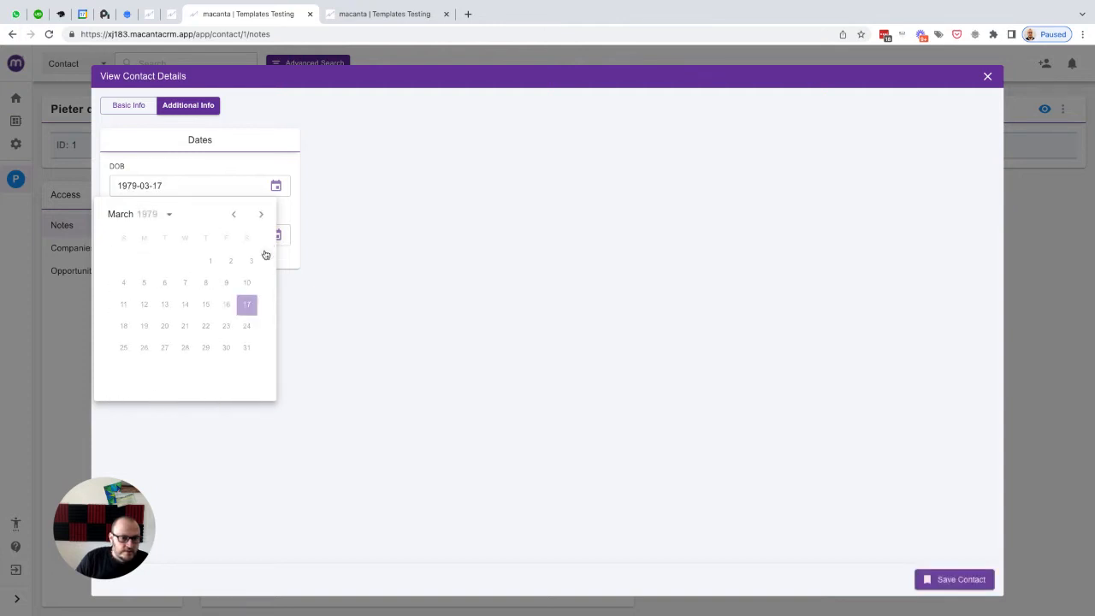
{"action": "left_click", "coordinate": [261, 216]}
{"action": "left_click", "coordinate": [262, 216]}
{"action": "left_click", "coordinate": [262, 216]}
{"action": "left_click", "coordinate": [262, 215]}
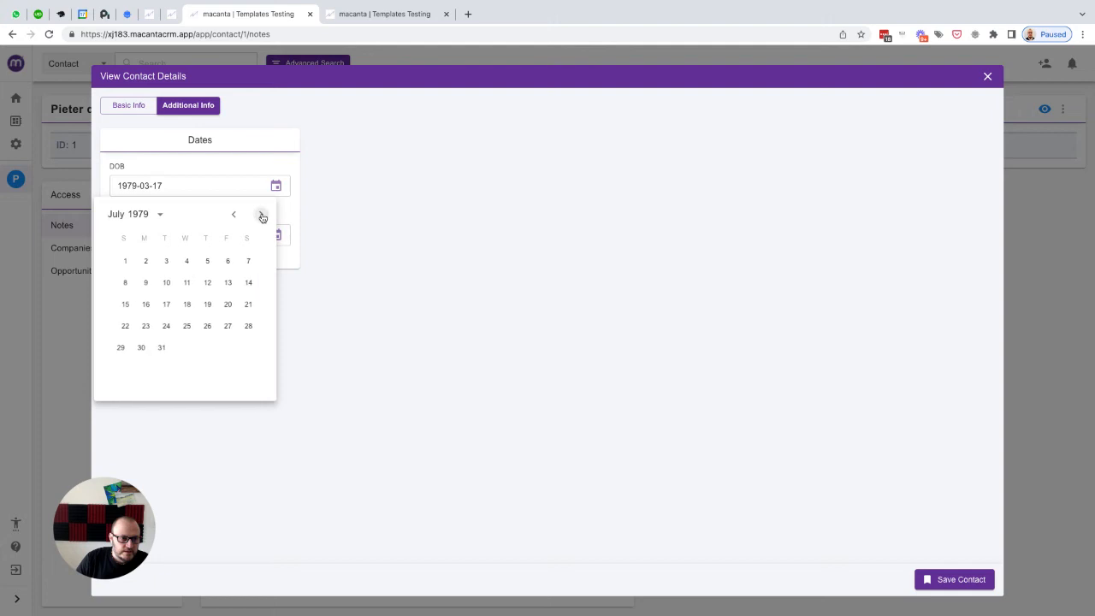
{"action": "left_click", "coordinate": [227, 261]}
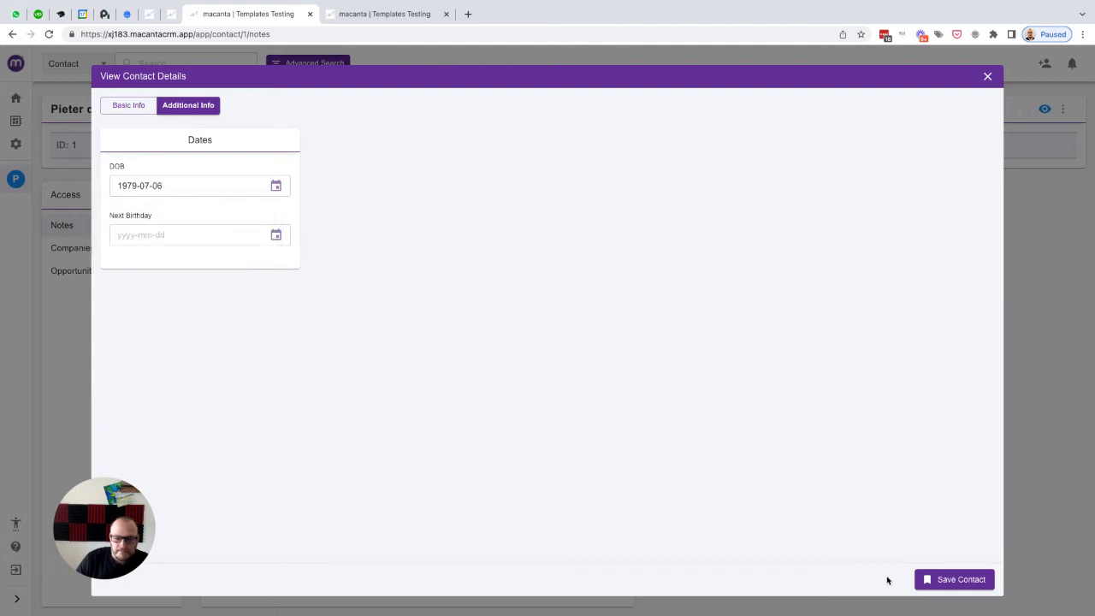
{"action": "left_click", "coordinate": [941, 582]}
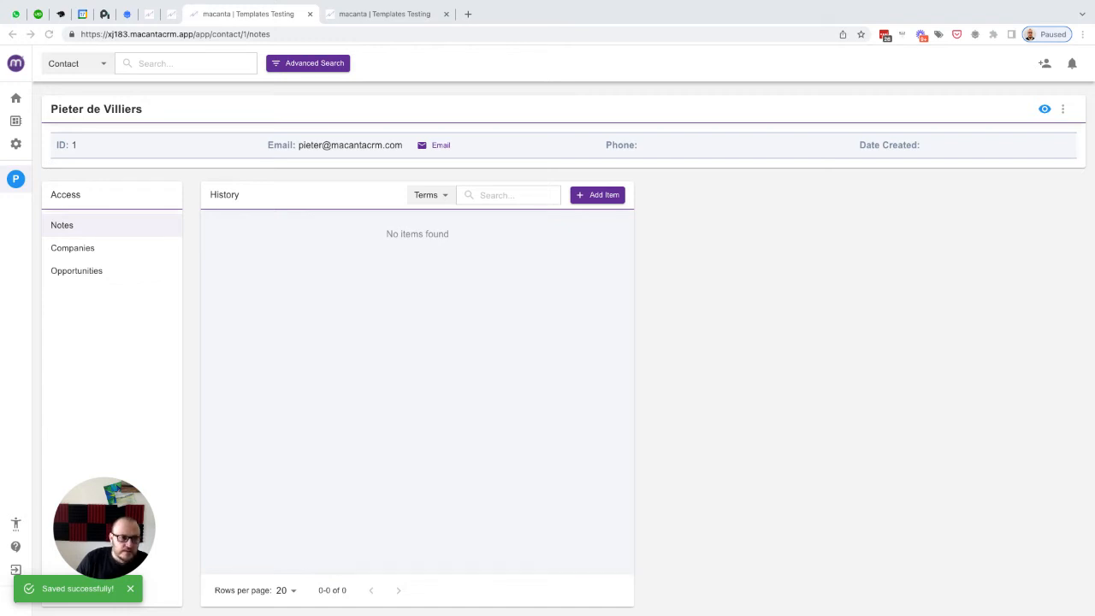
Step: Reload the contact record and check its DOB and Next Birthday values in the additional info, then close it
{"action": "left_click", "coordinate": [48, 34]}
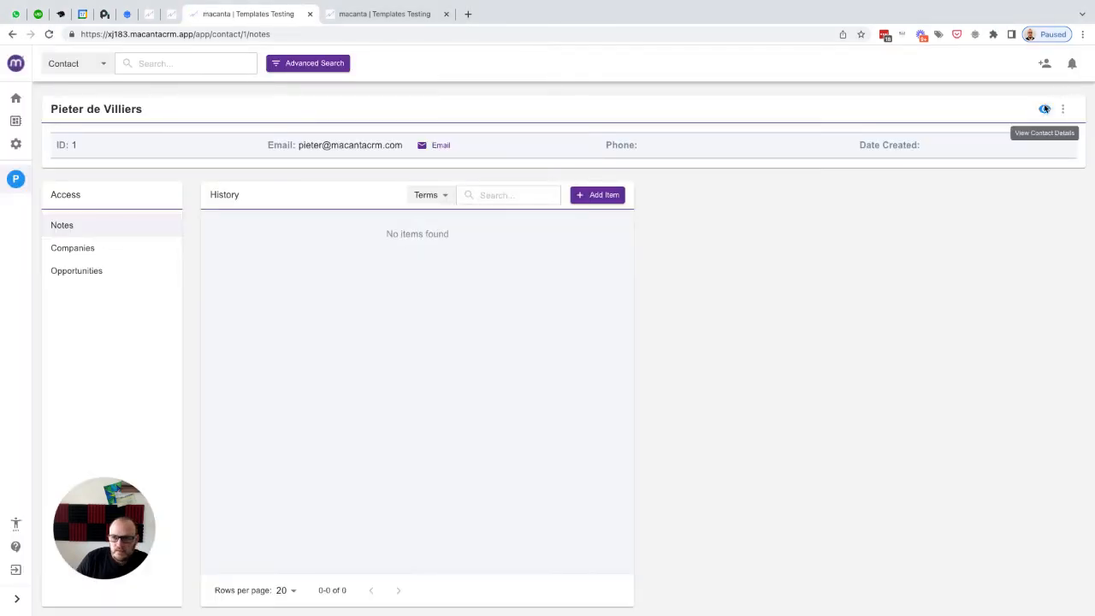
{"action": "left_click", "coordinate": [1044, 109]}
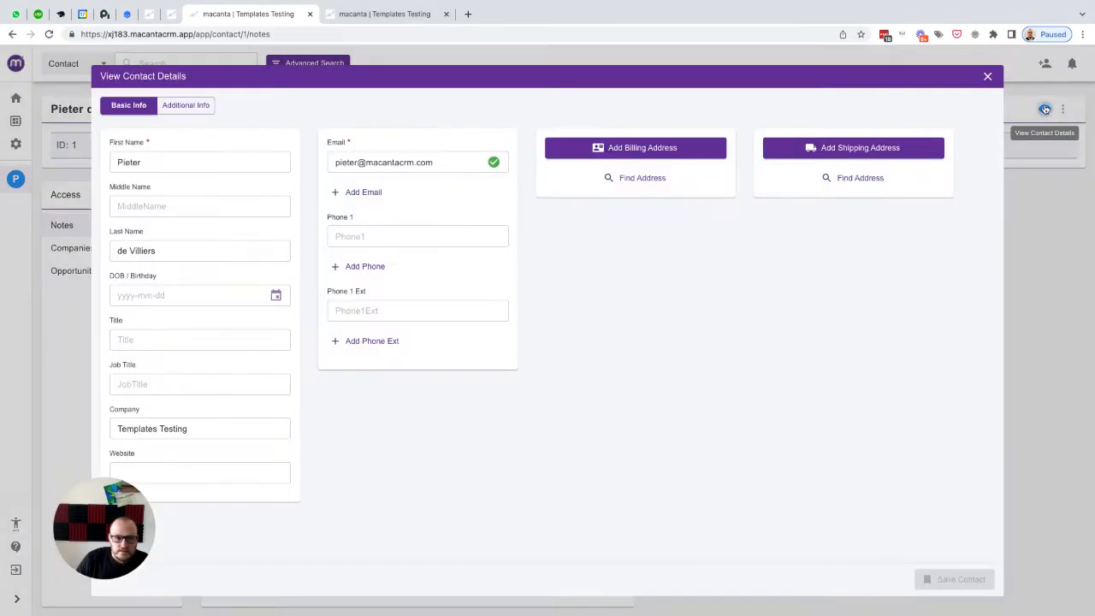
{"action": "left_click", "coordinate": [195, 106]}
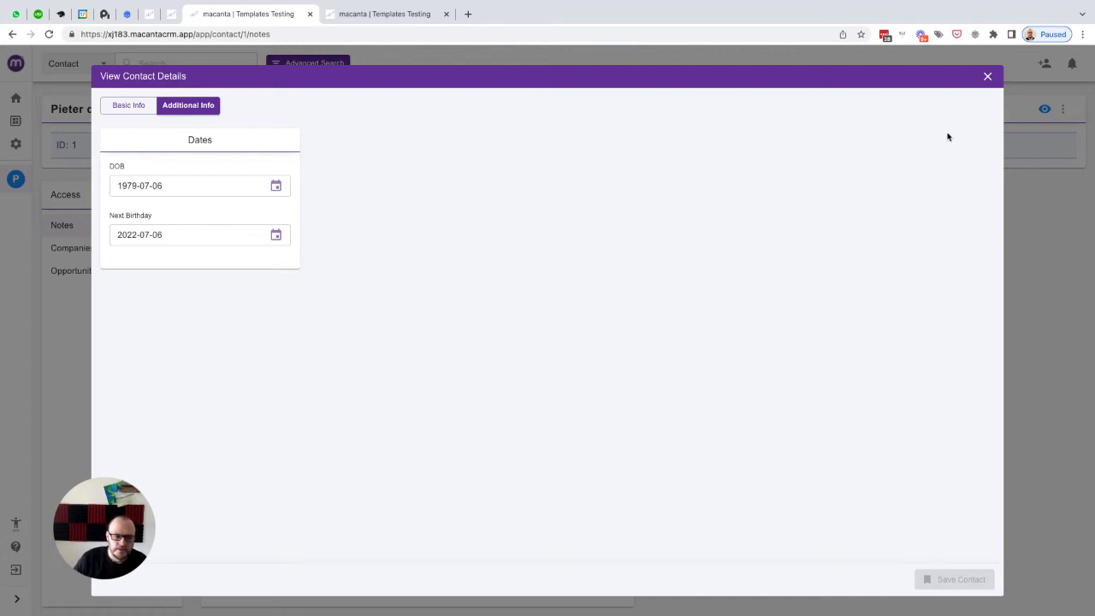
{"action": "left_click", "coordinate": [987, 78]}
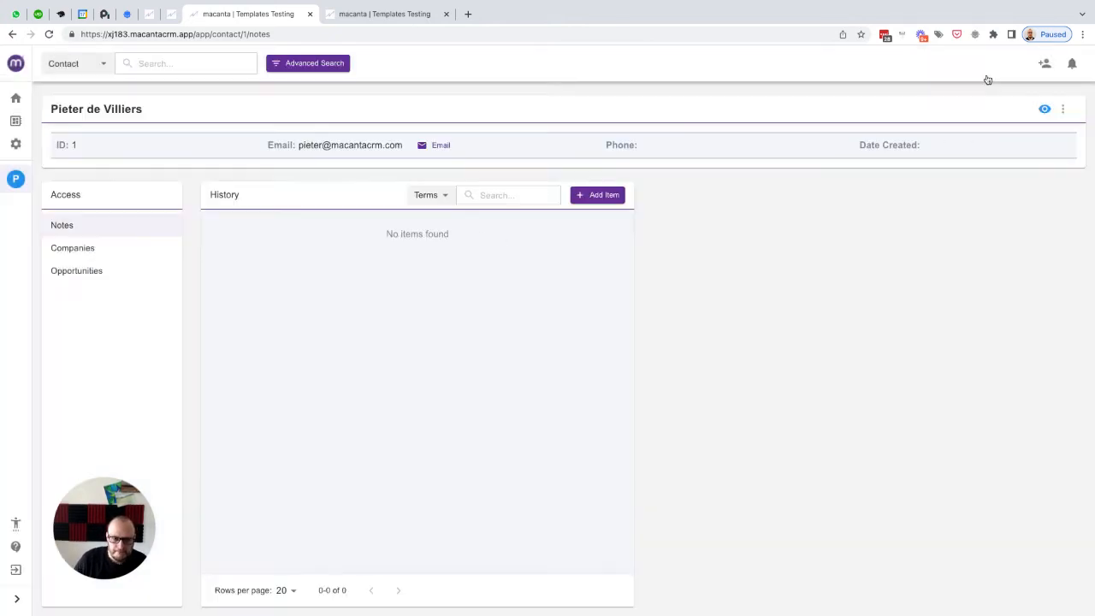
Step: Back in the automation admin, add a new field action labelled Update Next Birthday and select the label text
{"action": "left_click", "coordinate": [390, 19]}
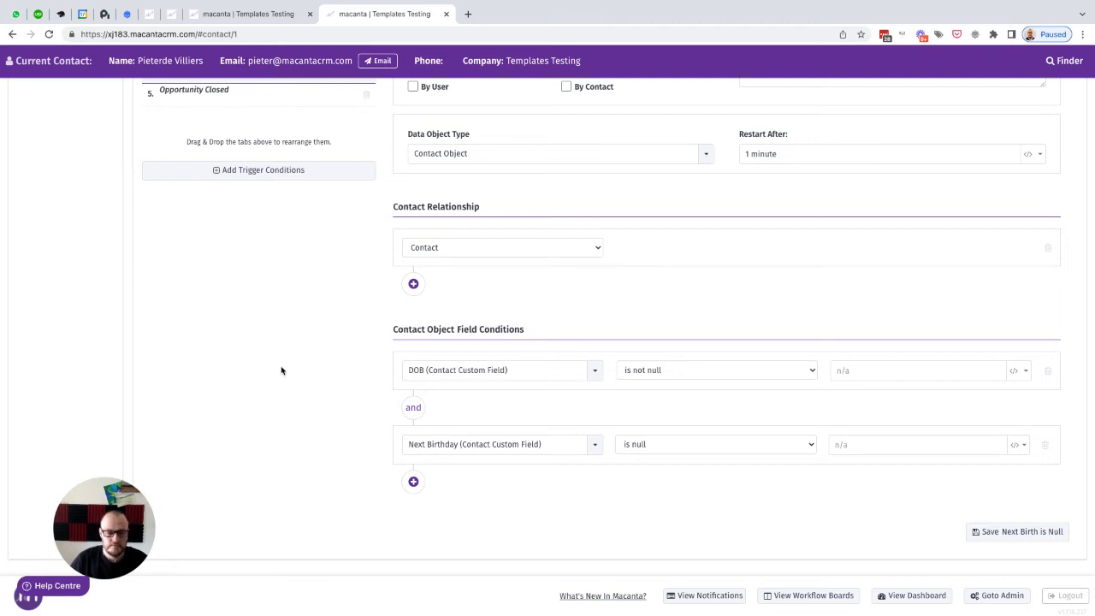
{"action": "scroll", "coordinate": [282, 371], "scroll_direction": "up", "scroll_amount": 3}
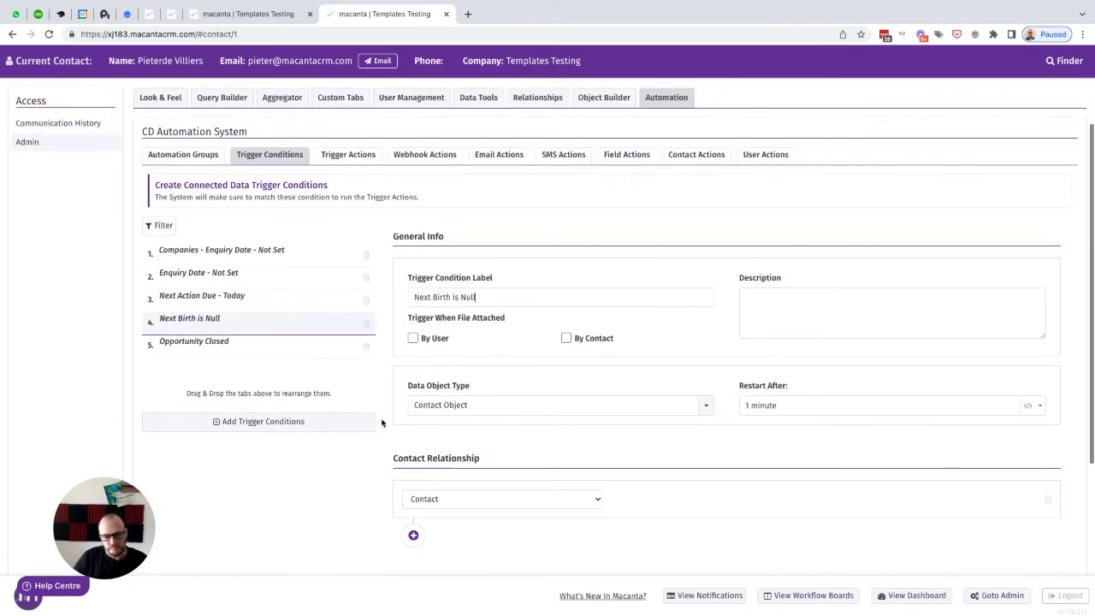
{"action": "scroll", "coordinate": [662, 251], "scroll_direction": "up", "scroll_amount": 2}
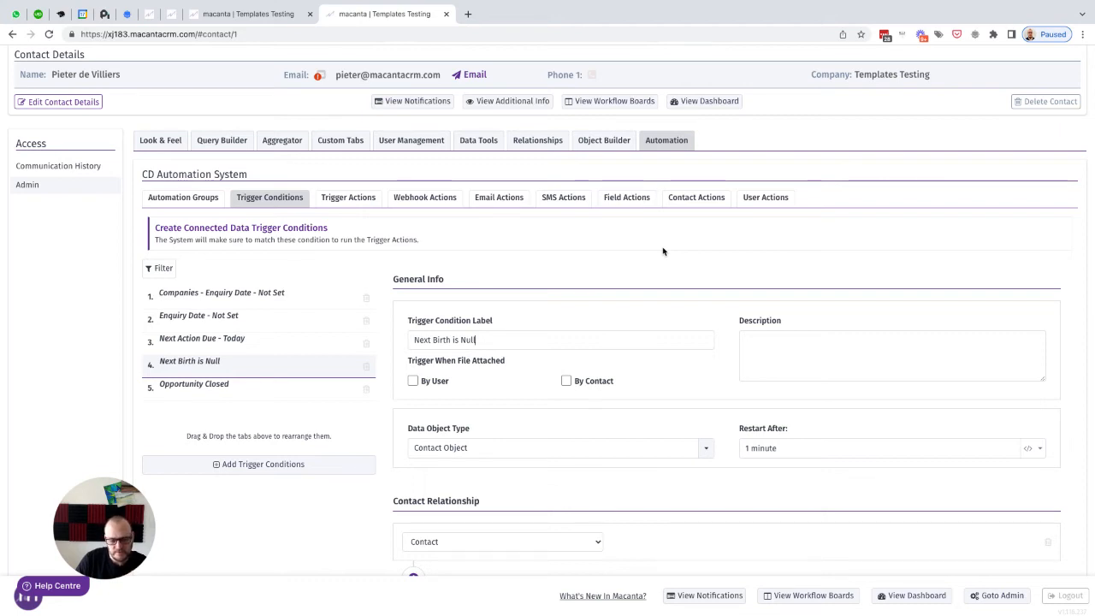
{"action": "left_click", "coordinate": [626, 200]}
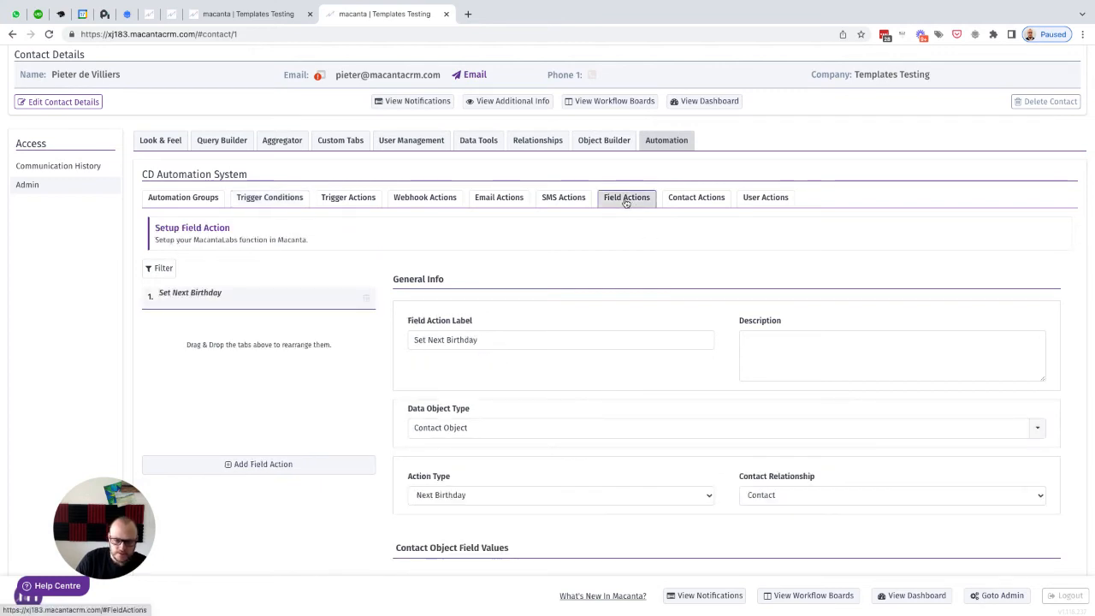
{"action": "left_click", "coordinate": [240, 466]}
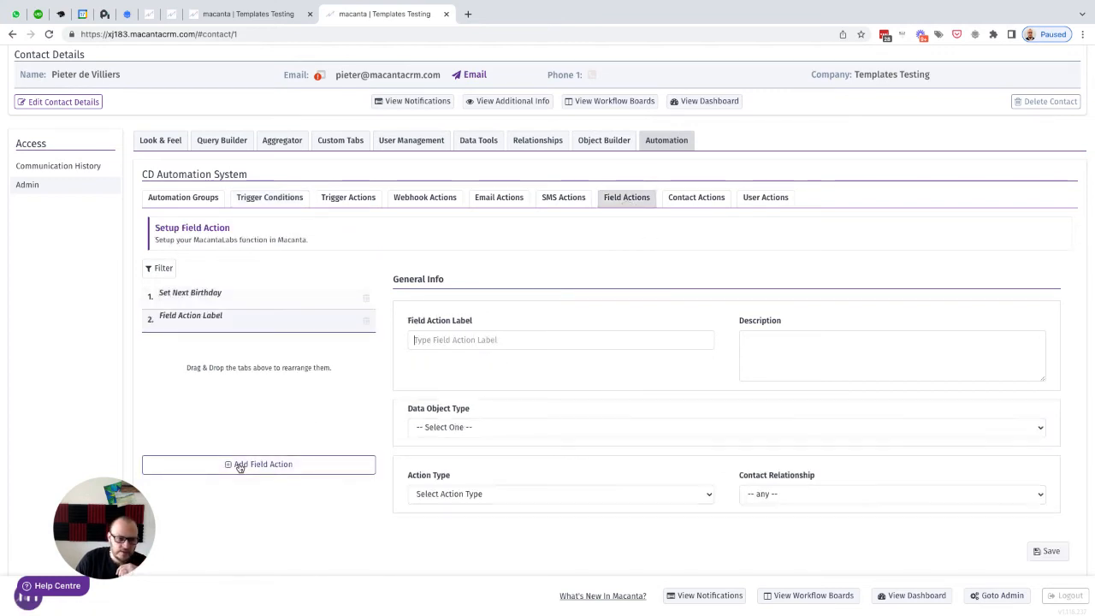
{"action": "type", "text": "Upd"}
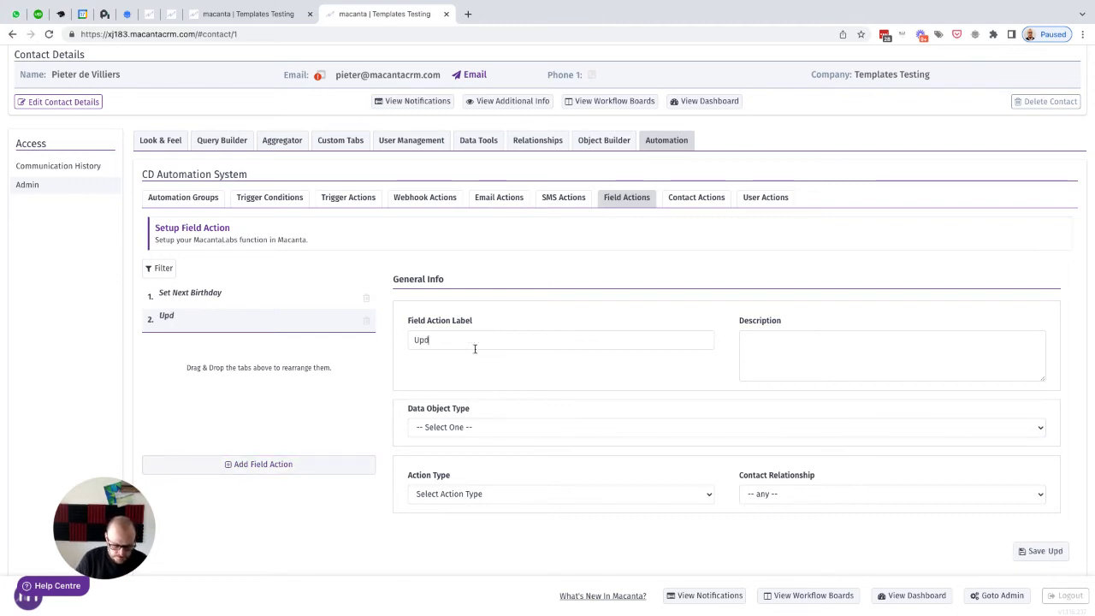
{"action": "type", "text": "ate Next Birthday"}
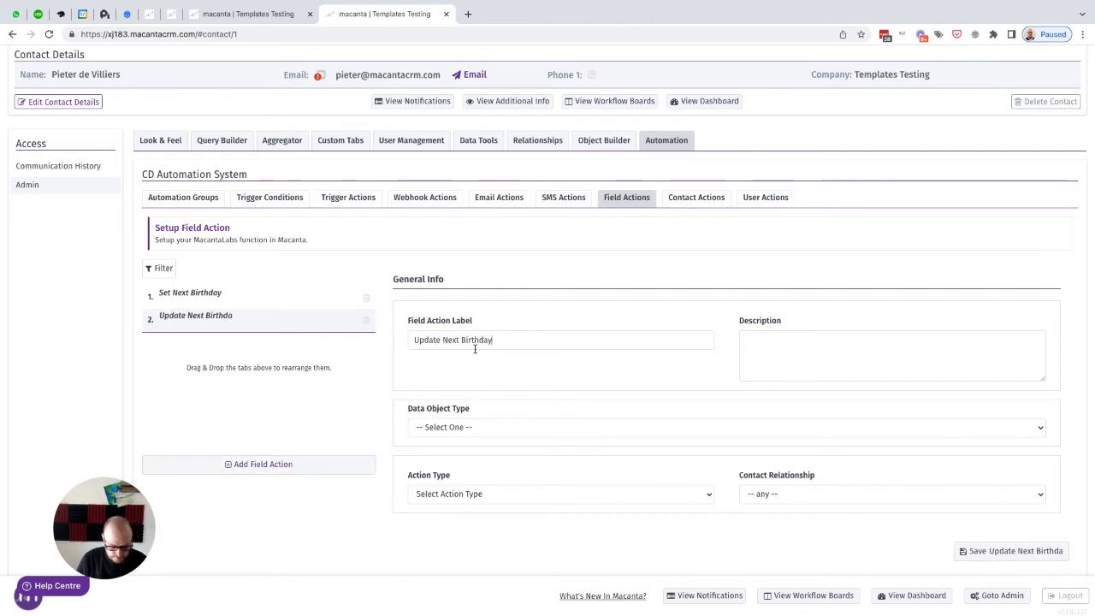
{"action": "key", "text": "super+a"}
{"action": "key", "text": "super+c"}
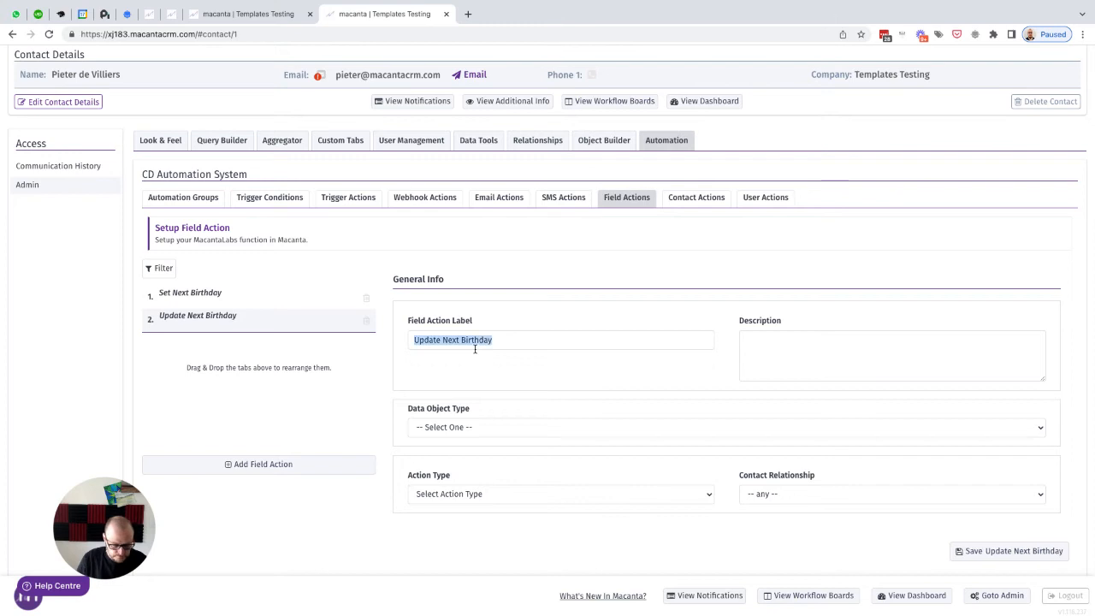
Step: Set the field action's data object type to Contact Object, action type to Next Birthday, and contact relationship to Contact
{"action": "scroll", "coordinate": [475, 349], "scroll_direction": "down", "scroll_amount": 1}
{"action": "left_click", "coordinate": [486, 356]}
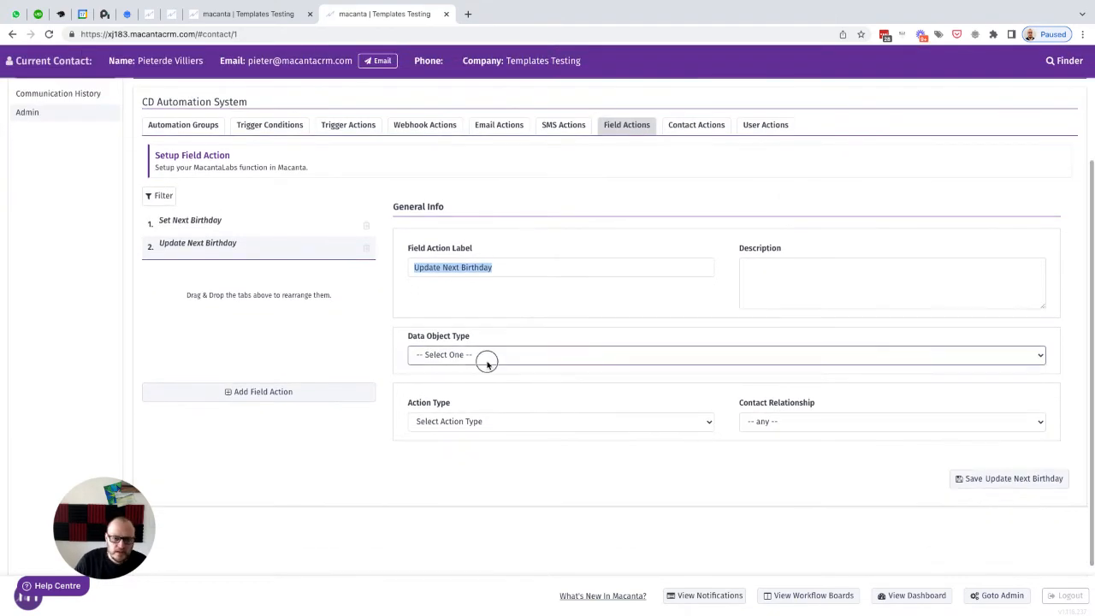
{"action": "left_click", "coordinate": [556, 391]}
{"action": "scroll", "coordinate": [559, 403], "scroll_direction": "down", "scroll_amount": 1}
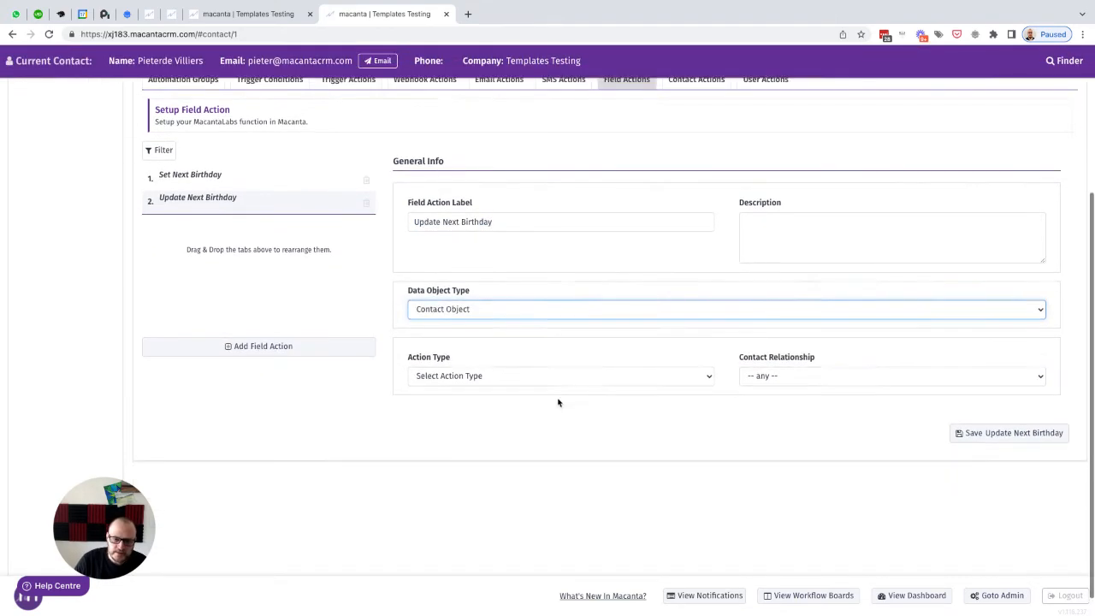
{"action": "left_click", "coordinate": [443, 354]}
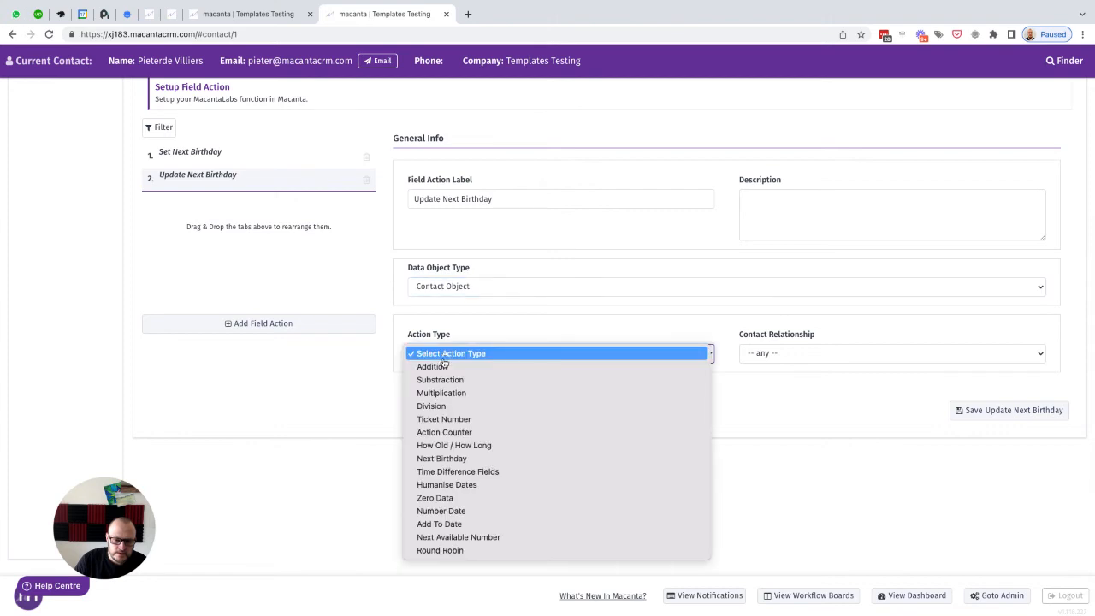
{"action": "left_click", "coordinate": [444, 460]}
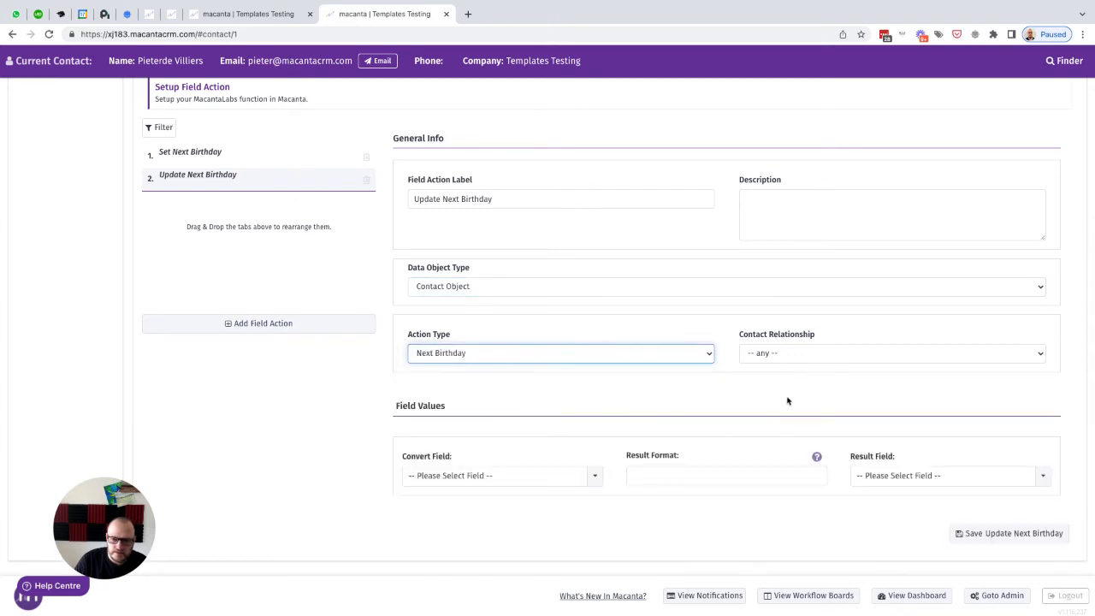
{"action": "left_click", "coordinate": [765, 354]}
{"action": "left_click", "coordinate": [767, 380]}
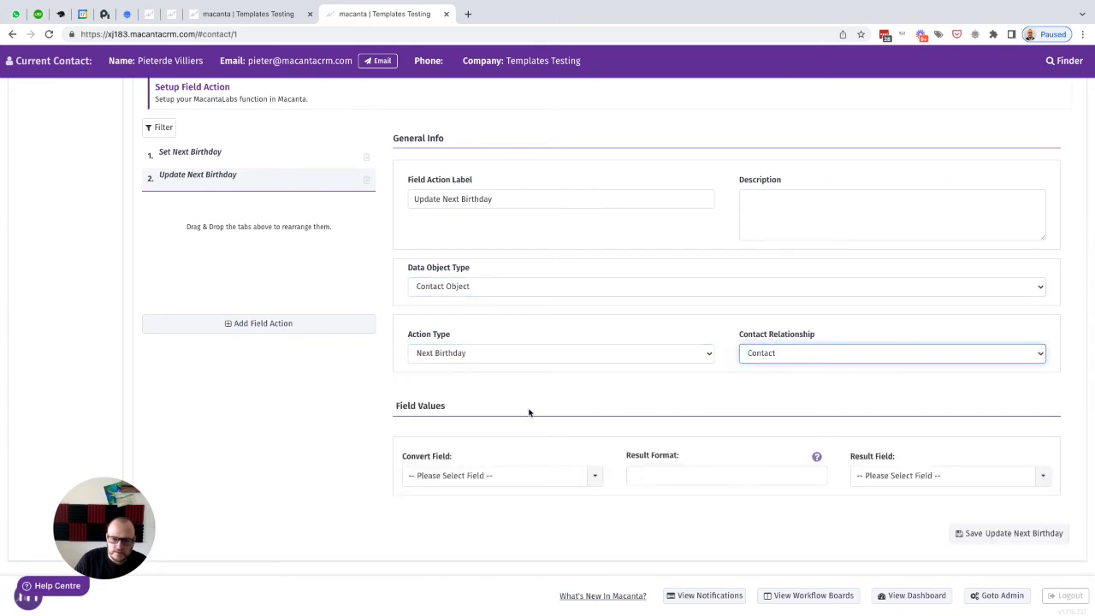
Step: Set convert field and result field to Next Birthday (Contact Custom Field), result format Y-m-d, and save the field action
{"action": "left_click", "coordinate": [447, 475]}
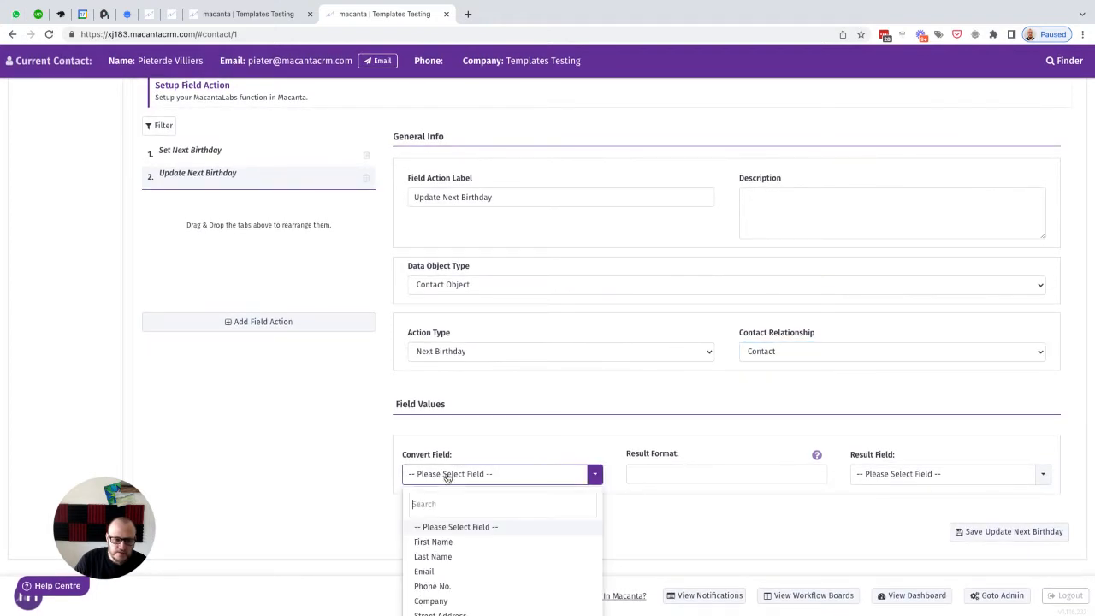
{"action": "scroll", "coordinate": [481, 535], "scroll_direction": "down", "scroll_amount": 1}
{"action": "scroll", "coordinate": [483, 542], "scroll_direction": "down", "scroll_amount": 1}
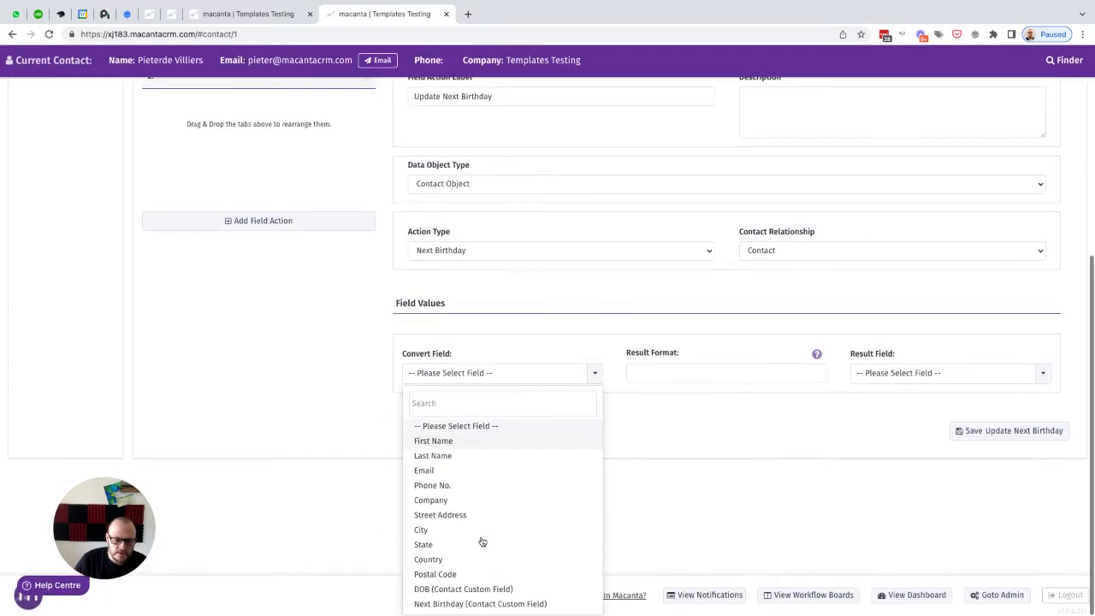
{"action": "left_click", "coordinate": [451, 603]}
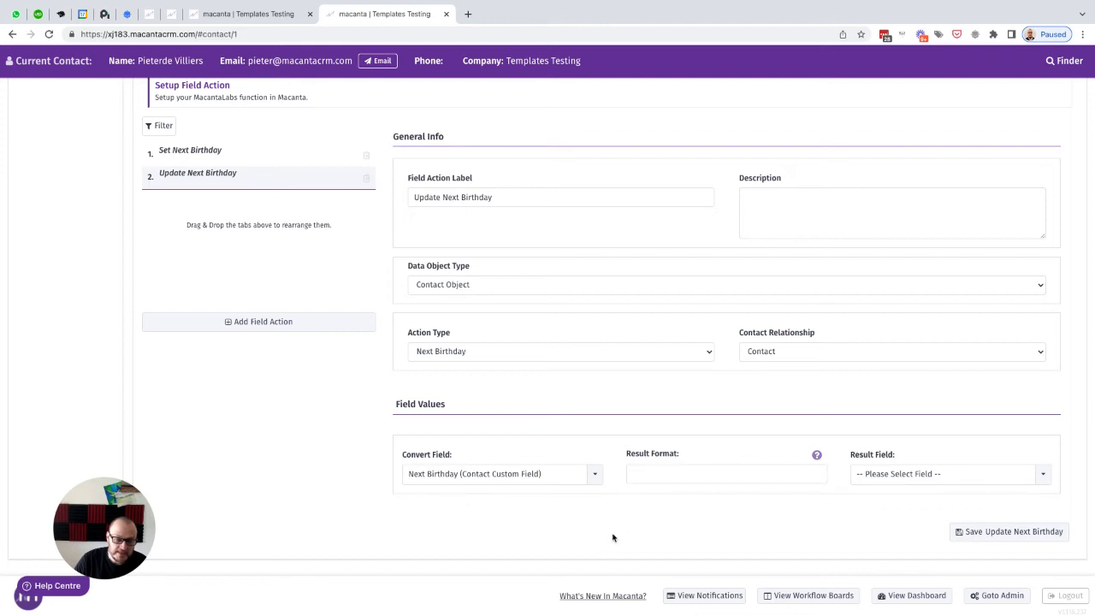
{"action": "left_click", "coordinate": [637, 474]}
{"action": "type", "text": "Y-m-d"}
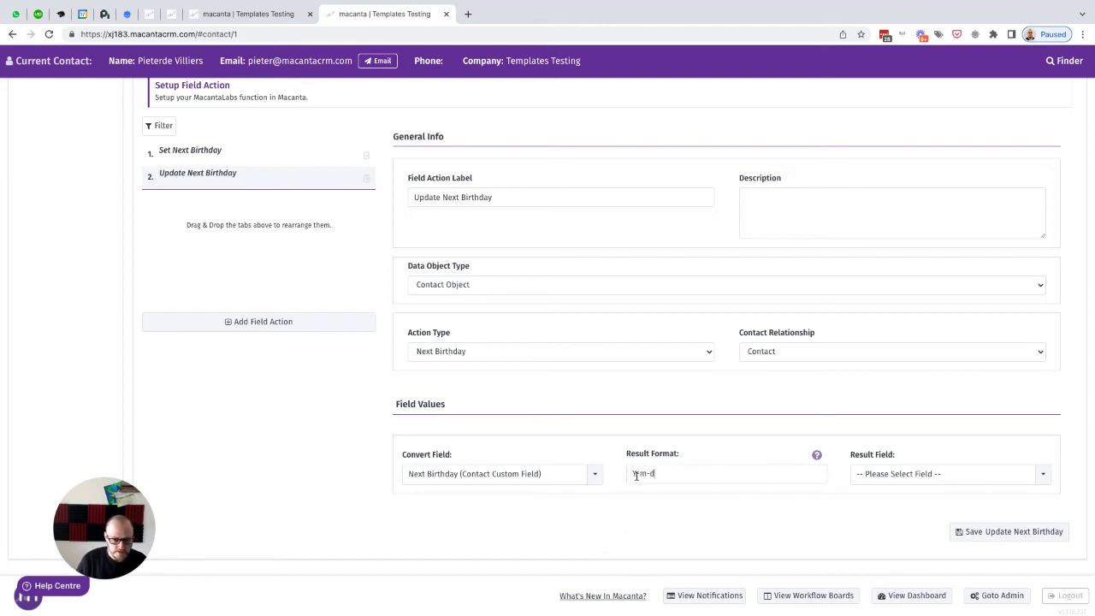
{"action": "left_click", "coordinate": [890, 476]}
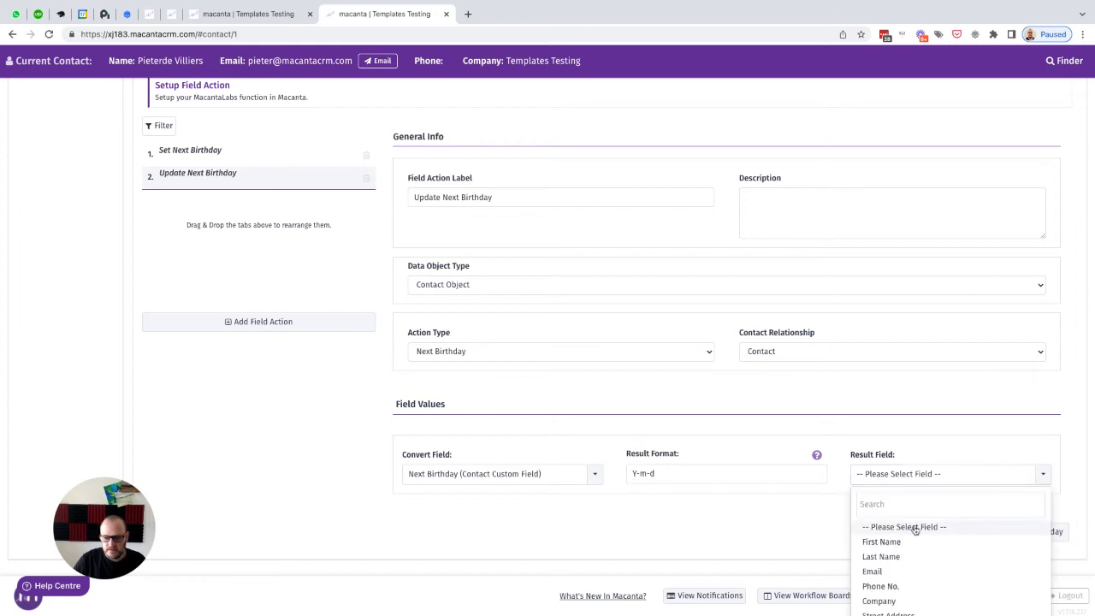
{"action": "scroll", "coordinate": [912, 513], "scroll_direction": "down", "scroll_amount": 1}
{"action": "left_click", "coordinate": [904, 605]}
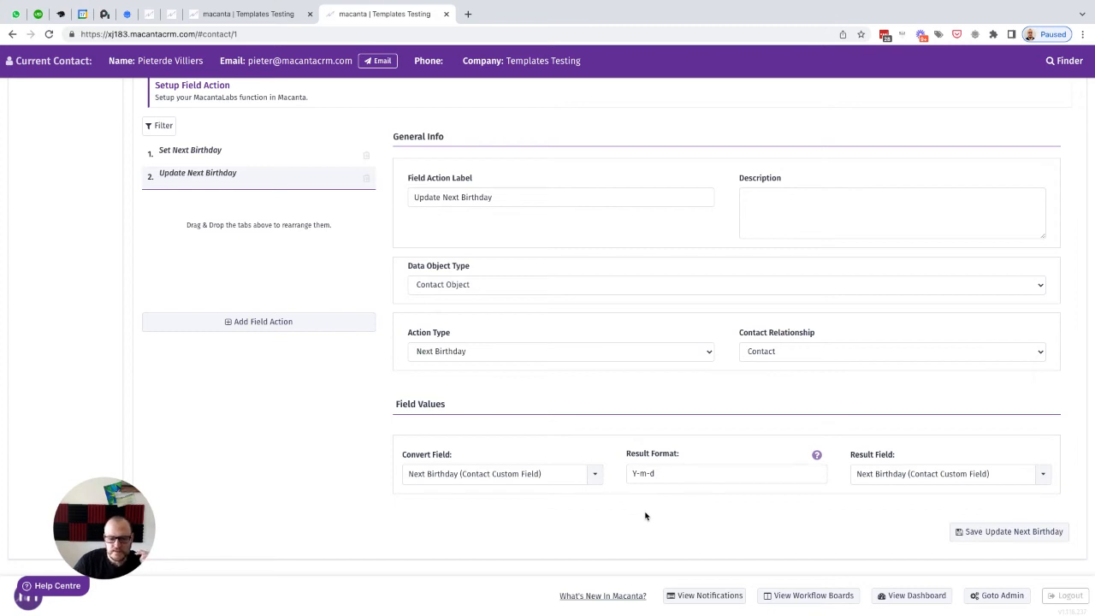
{"action": "left_click", "coordinate": [990, 532]}
Step: Add a new trigger action labelled Update Next Birthday with data object type Contact Object
{"action": "scroll", "coordinate": [611, 305], "scroll_direction": "up", "scroll_amount": 2}
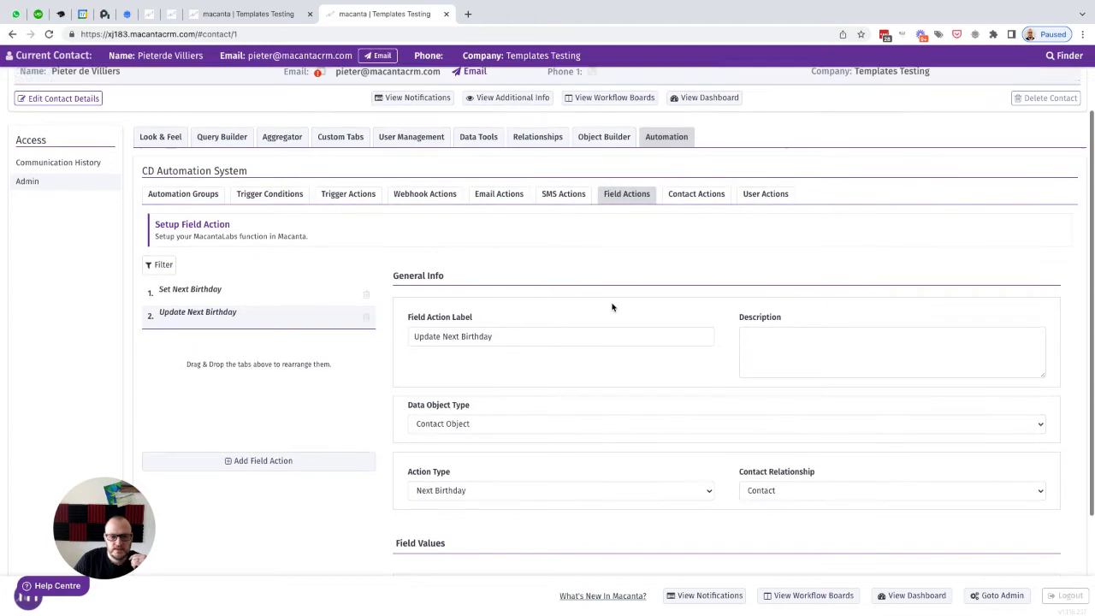
{"action": "left_click", "coordinate": [350, 198]}
{"action": "left_click", "coordinate": [254, 461]}
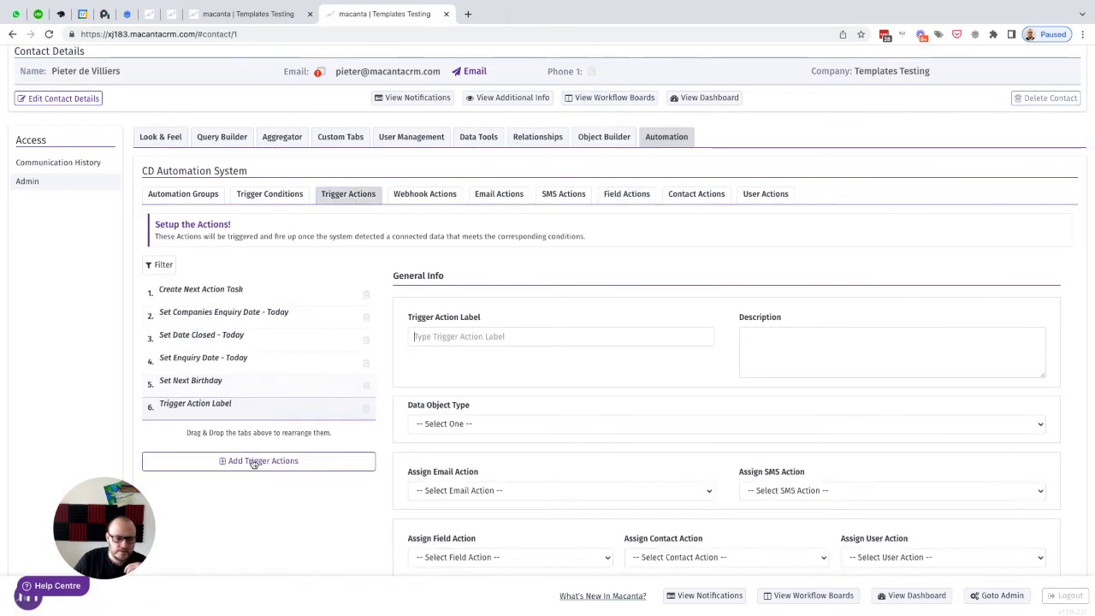
{"action": "key", "text": "super+v"}
{"action": "scroll", "coordinate": [447, 373], "scroll_direction": "down", "scroll_amount": 3}
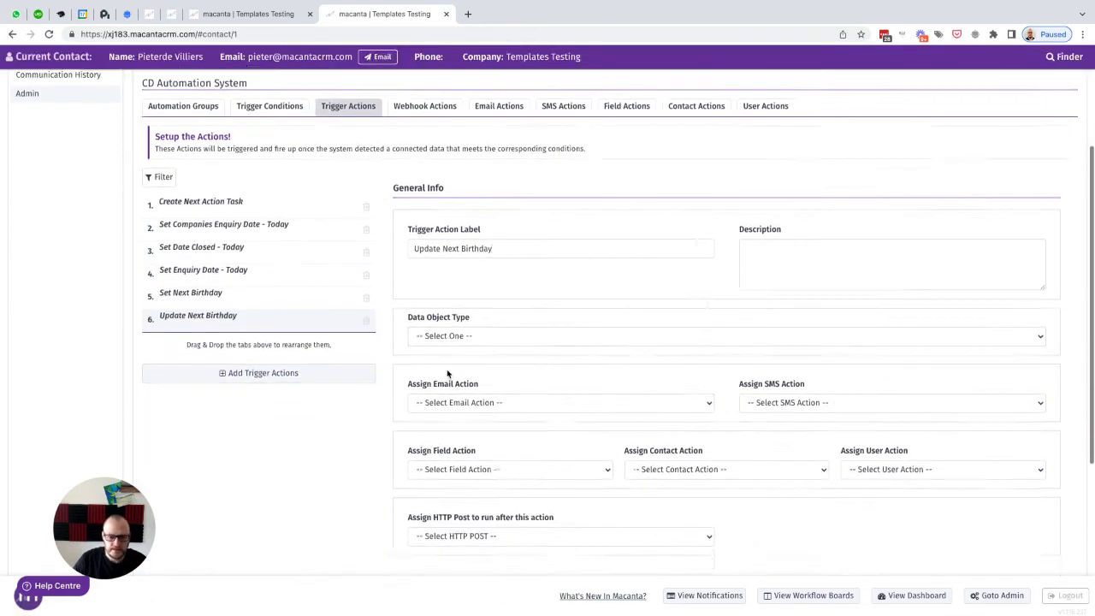
{"action": "left_click", "coordinate": [464, 309]}
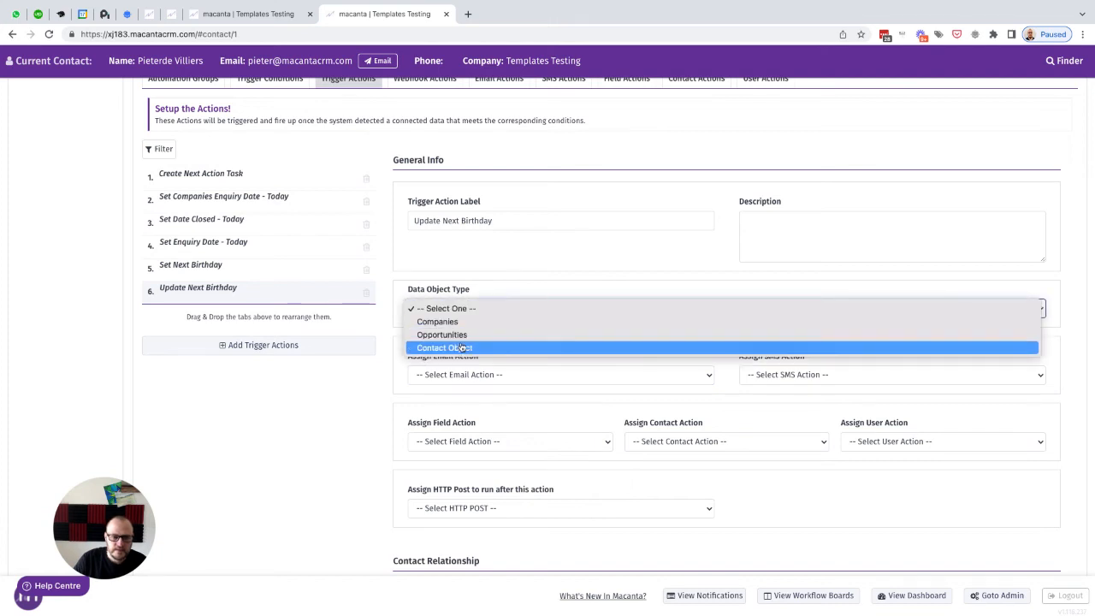
{"action": "left_click", "coordinate": [516, 355]}
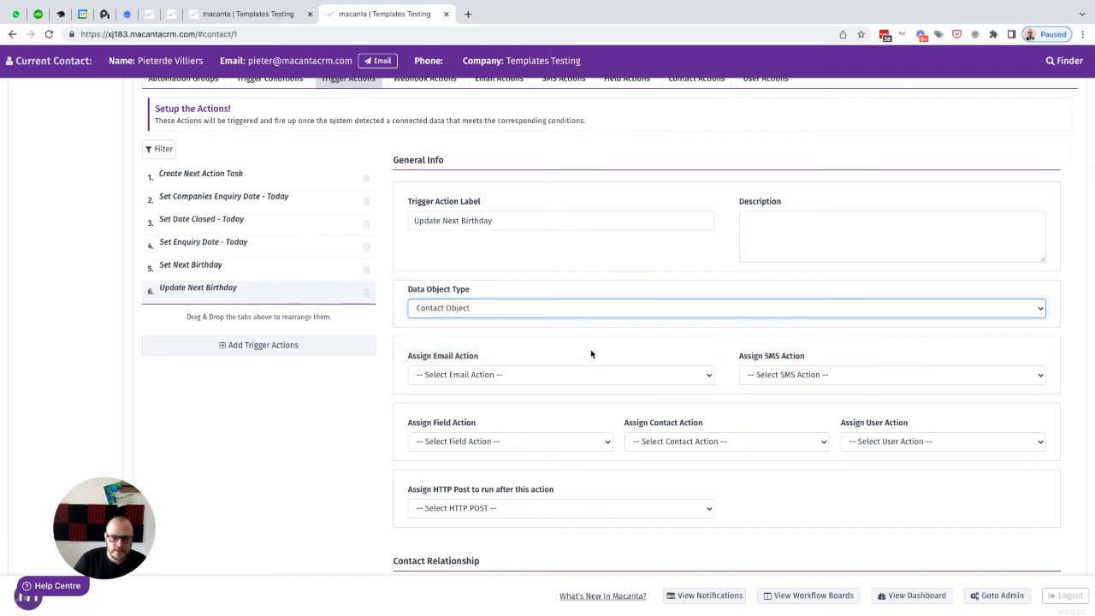
Step: Set the Update Next Birthday trigger action's contact relationship to Contact and save it
{"action": "scroll", "coordinate": [590, 354], "scroll_direction": "down", "scroll_amount": 3}
{"action": "left_click", "coordinate": [451, 398]}
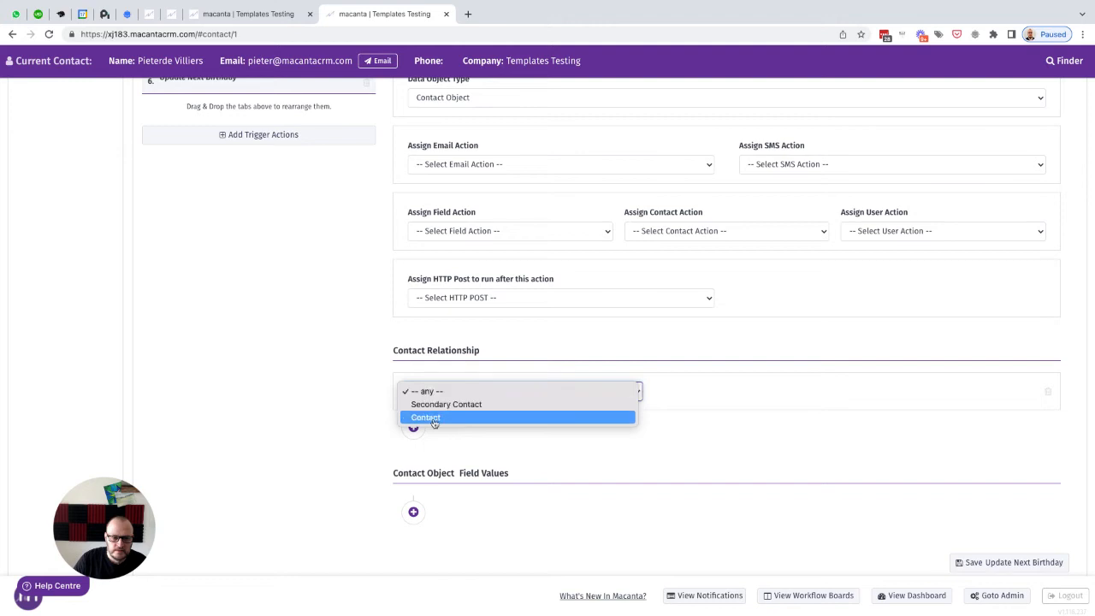
{"action": "left_click", "coordinate": [433, 418]}
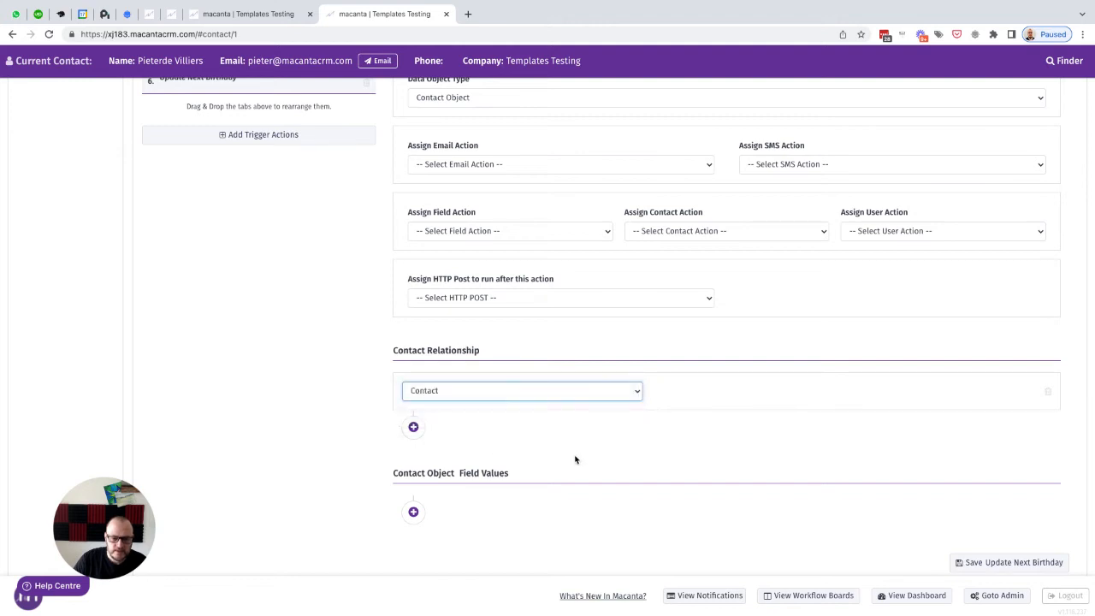
{"action": "scroll", "coordinate": [577, 457], "scroll_direction": "down", "scroll_amount": 1}
{"action": "left_click", "coordinate": [992, 530]}
Step: Add a new trigger condition labelled Next Birthday is -1 Day
{"action": "scroll", "coordinate": [584, 317], "scroll_direction": "up", "scroll_amount": 5}
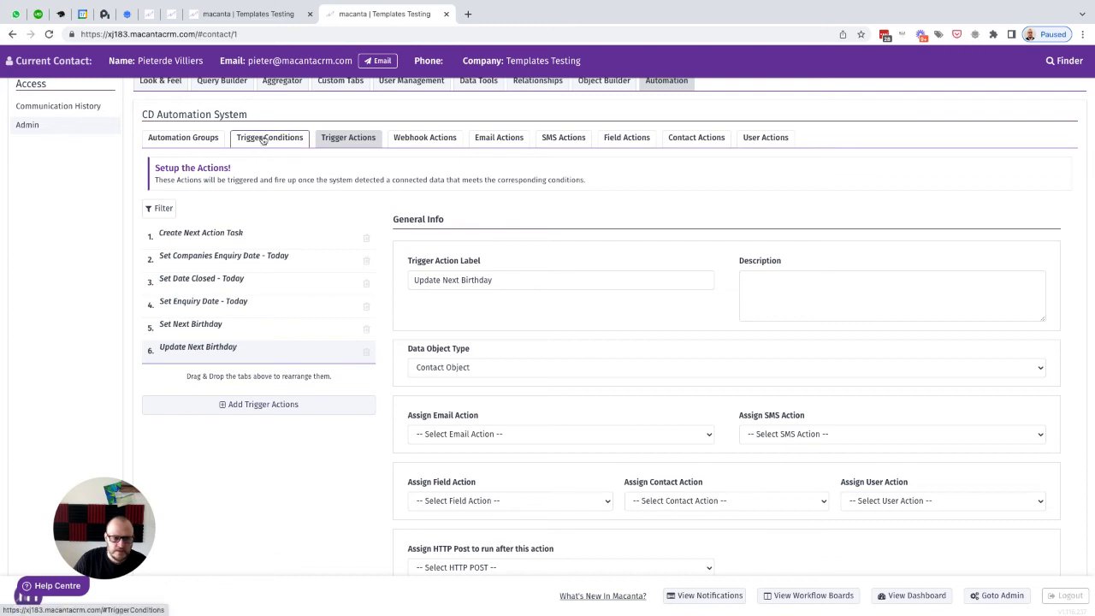
{"action": "left_click", "coordinate": [263, 139]}
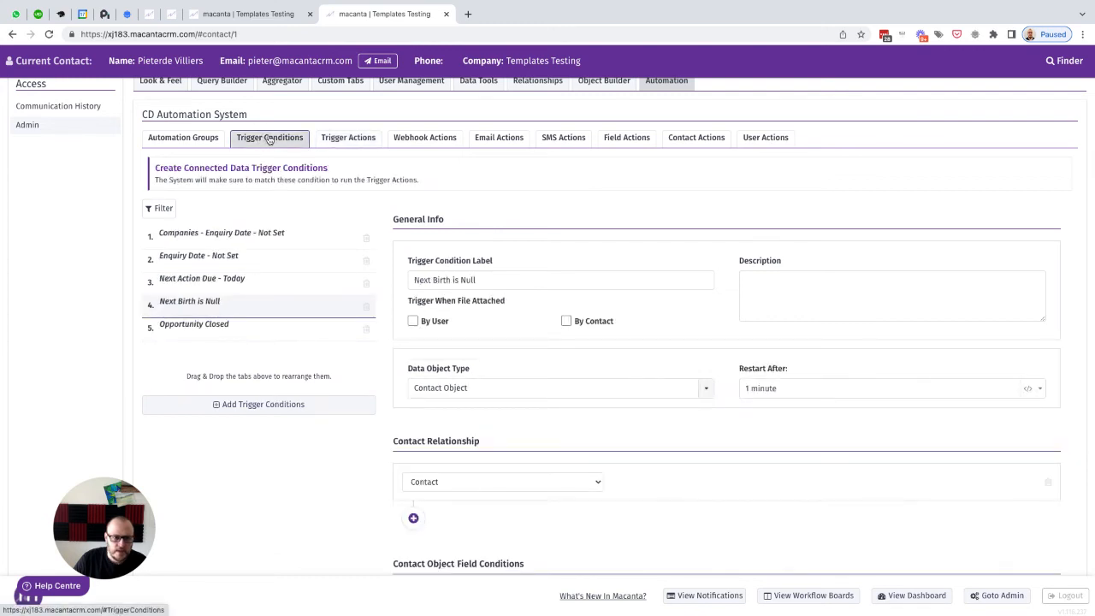
{"action": "left_click", "coordinate": [238, 406]}
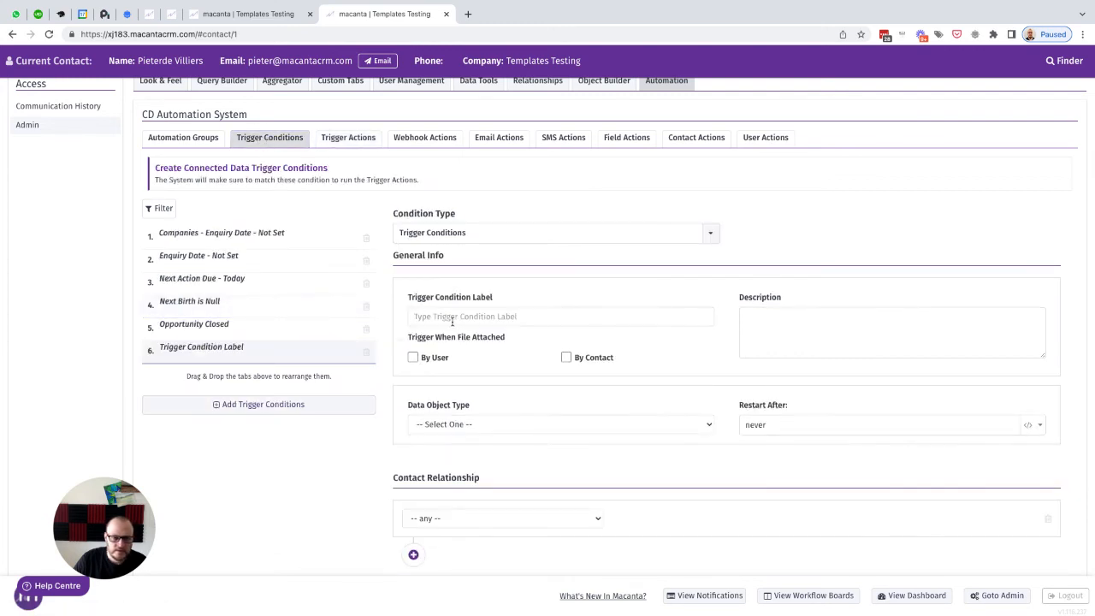
{"action": "type", "text": "Next Birthday is -1"}
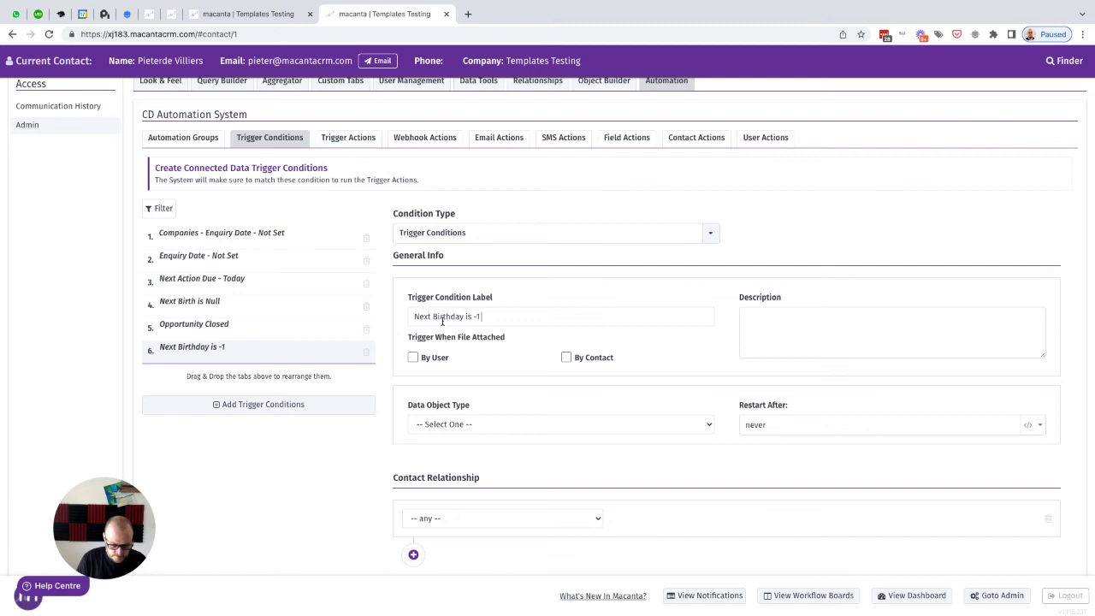
{"action": "type", "text": "Day"}
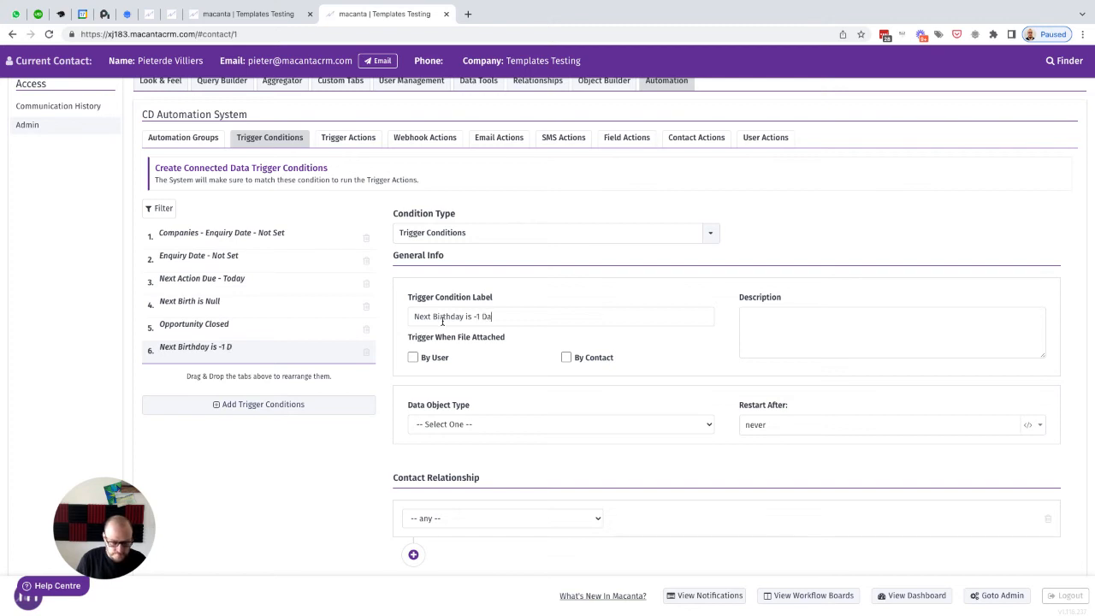
Step: Set the trigger condition's data object type to Contact Object and its restart after value to 1 day
{"action": "left_click", "coordinate": [484, 422]}
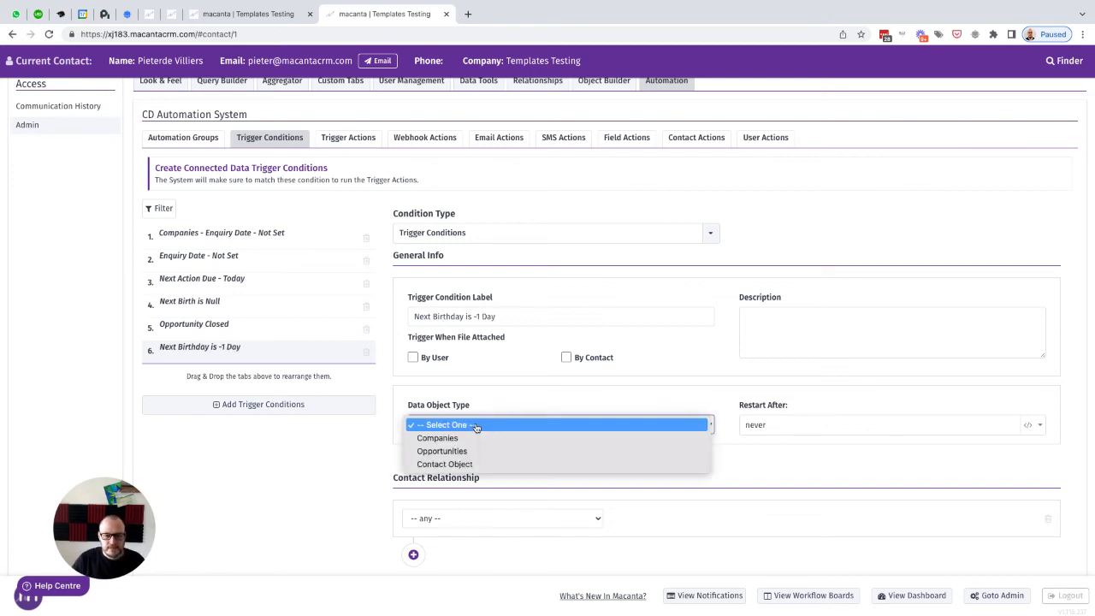
{"action": "left_click", "coordinate": [461, 464]}
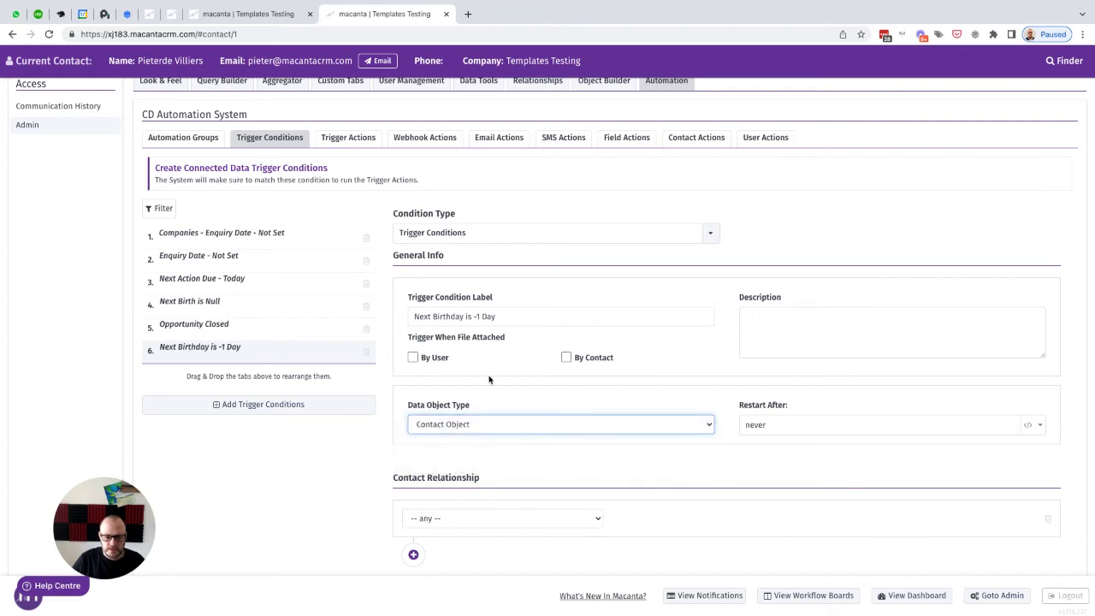
{"action": "scroll", "coordinate": [676, 394], "scroll_direction": "down", "scroll_amount": 2}
{"action": "double_click", "coordinate": [757, 323]}
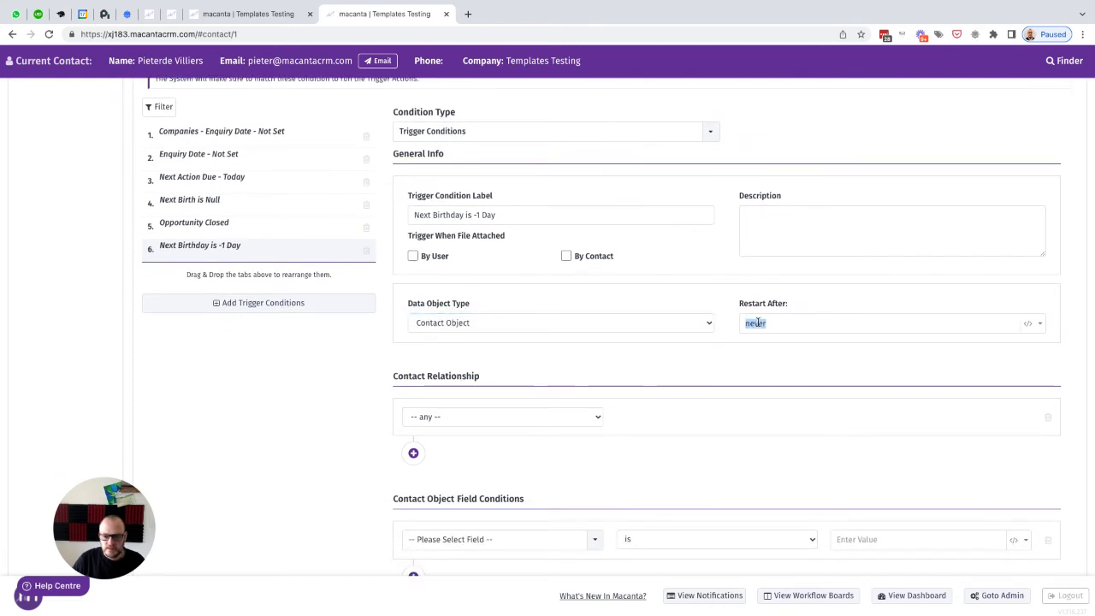
{"action": "type", "text": "1 day"}
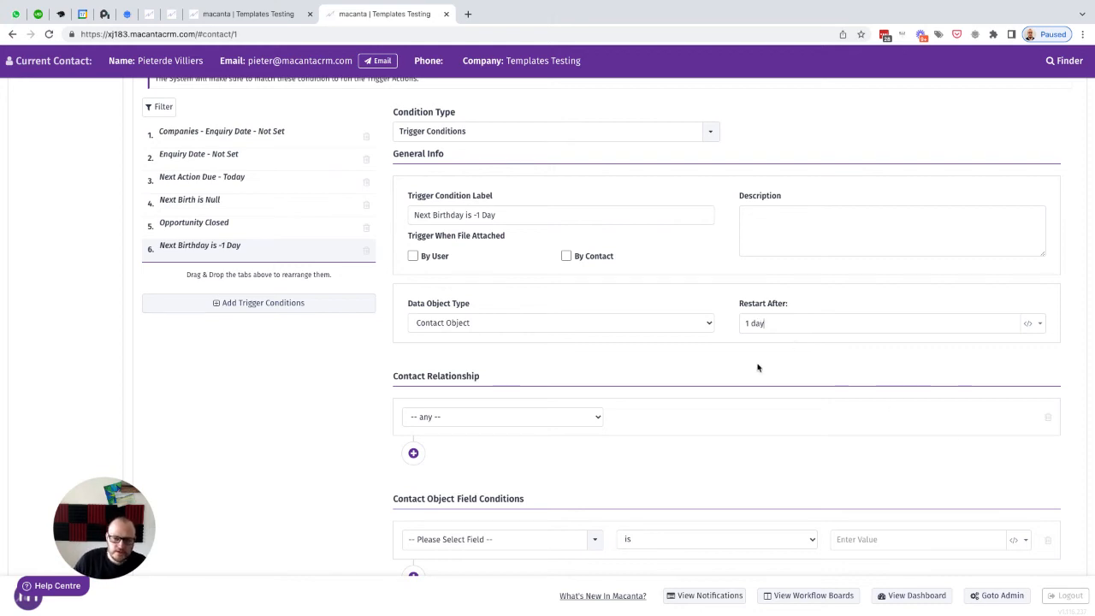
Step: Set the trigger condition's contact relationship to Contact
{"action": "scroll", "coordinate": [748, 369], "scroll_direction": "down", "scroll_amount": 1}
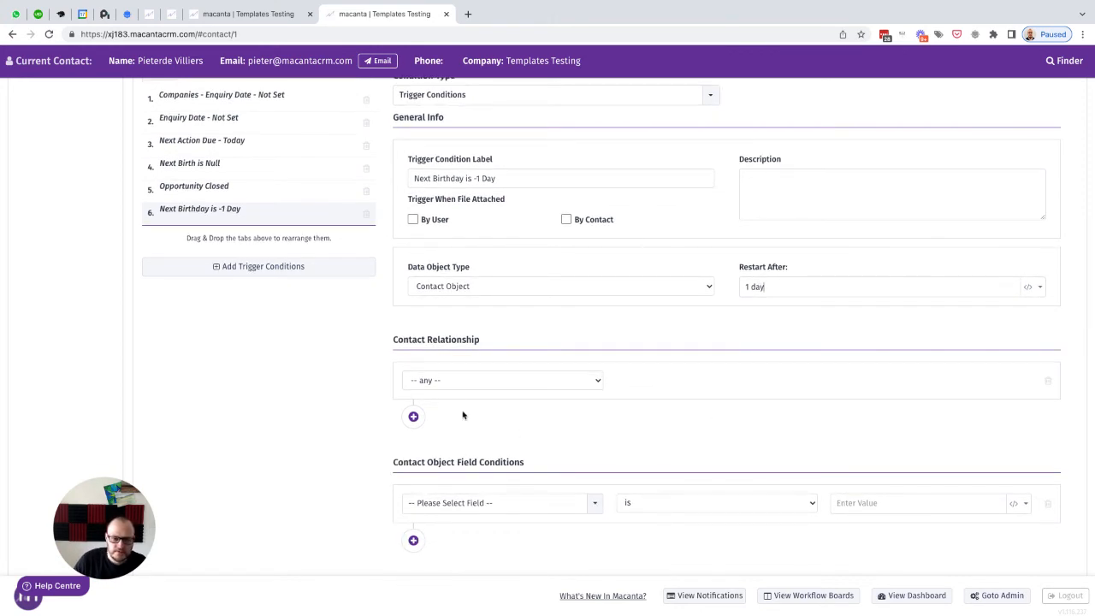
{"action": "left_click", "coordinate": [444, 386]}
{"action": "left_click", "coordinate": [440, 407]}
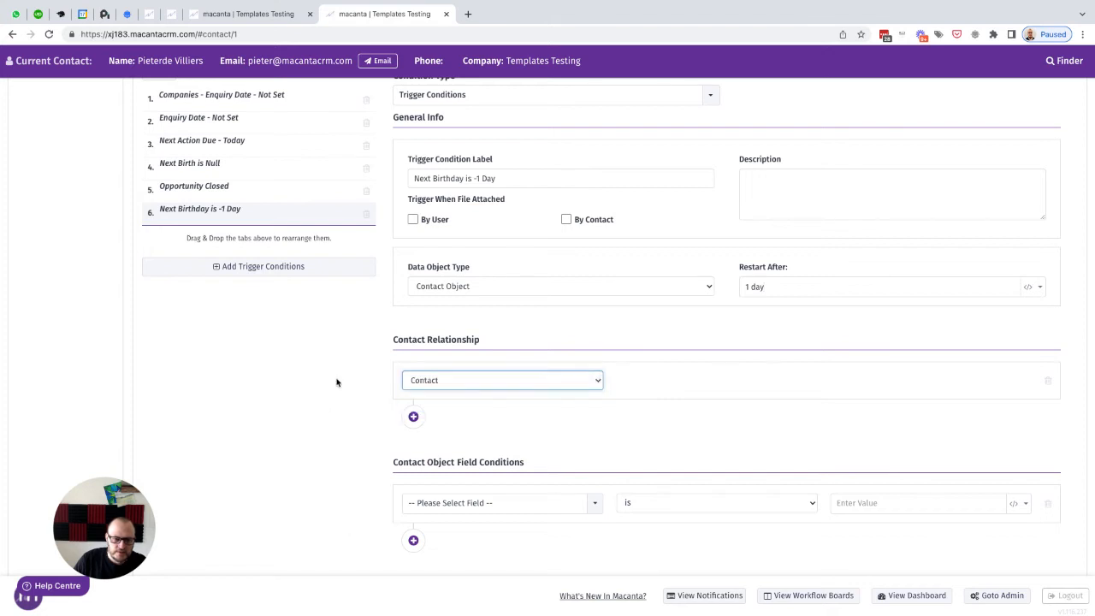
{"action": "scroll", "coordinate": [382, 394], "scroll_direction": "down", "scroll_amount": 1}
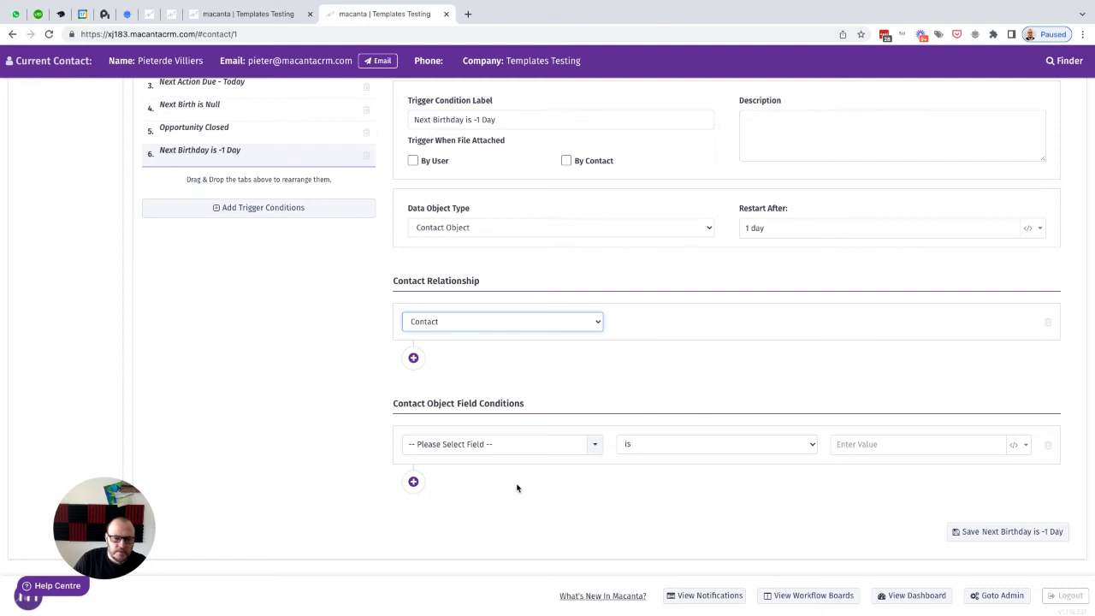
Step: Add a field condition Next Birthday (Contact Custom Field) is -1 day and save the Next Birthday is -1 Day condition
{"action": "left_click", "coordinate": [472, 451]}
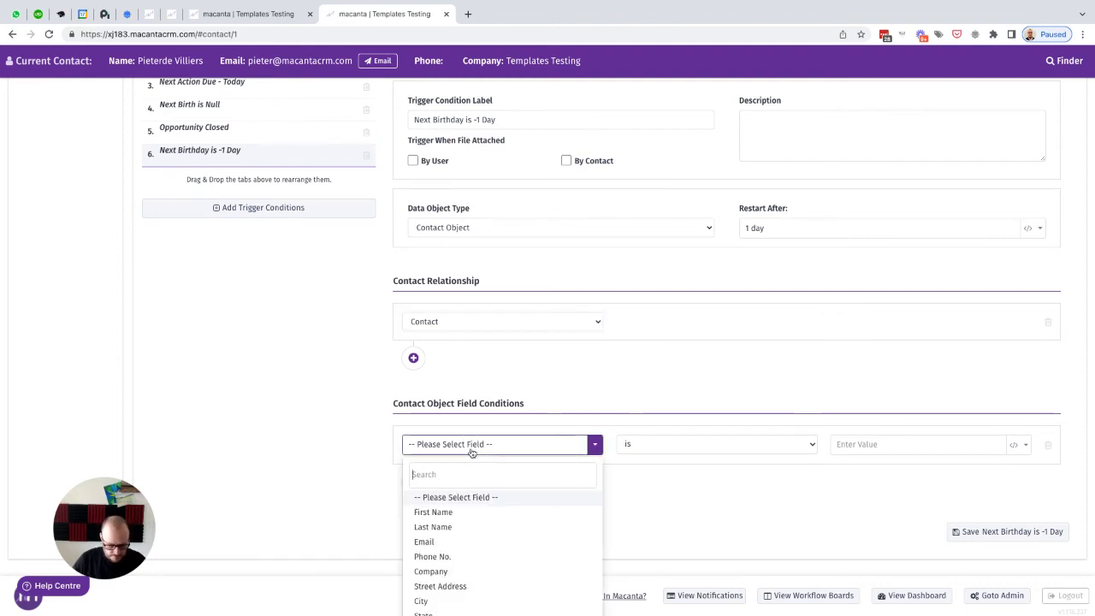
{"action": "type", "text": "ne"}
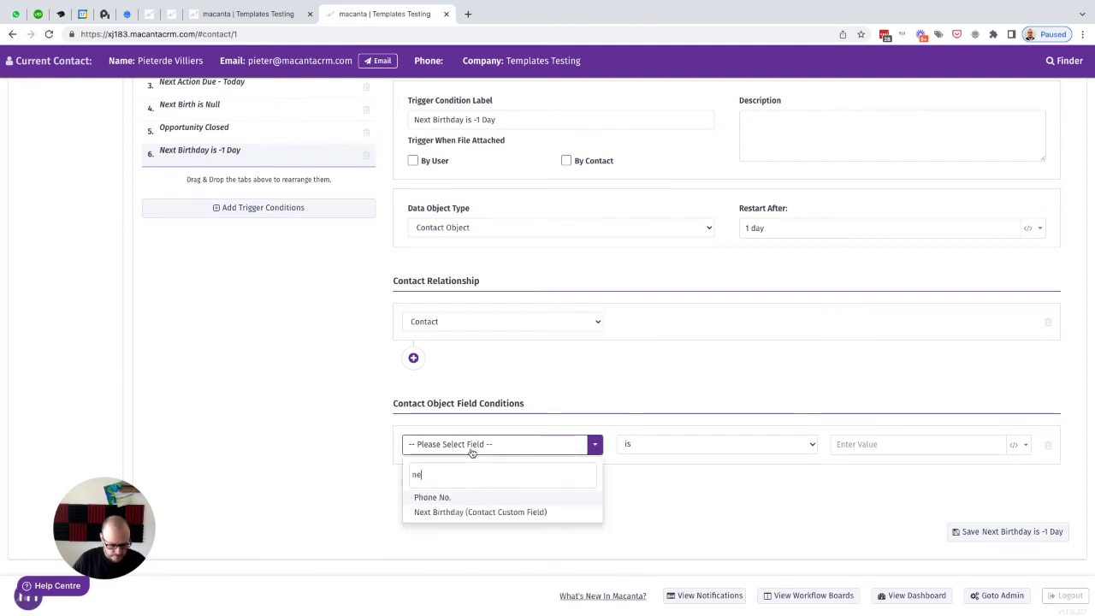
{"action": "left_click", "coordinate": [457, 512]}
{"action": "left_click", "coordinate": [910, 446]}
{"action": "type", "text": "-1 day"}
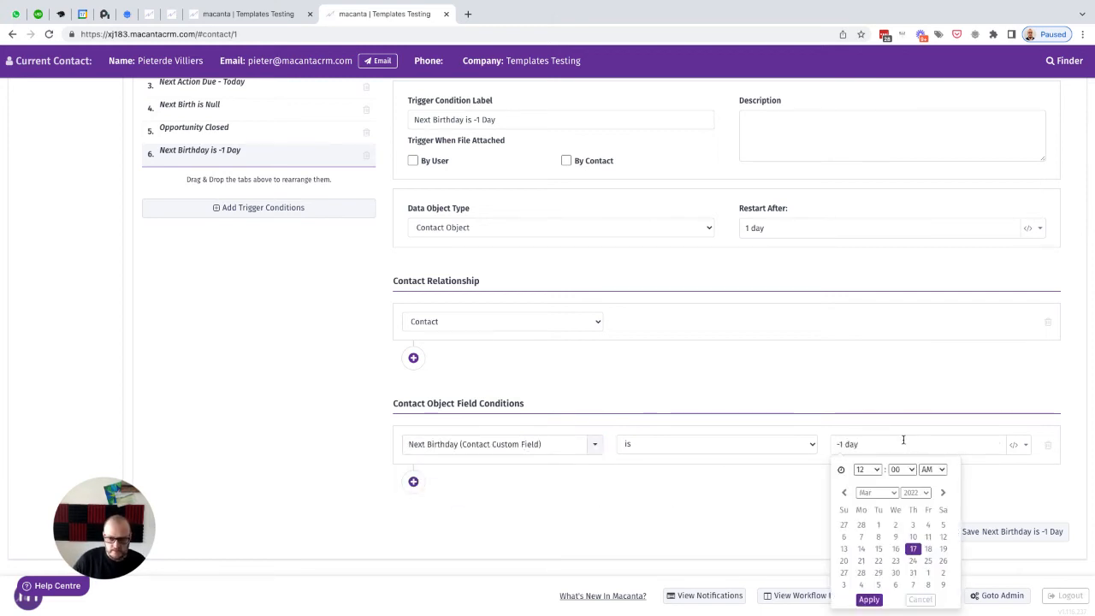
{"action": "left_click", "coordinate": [776, 504]}
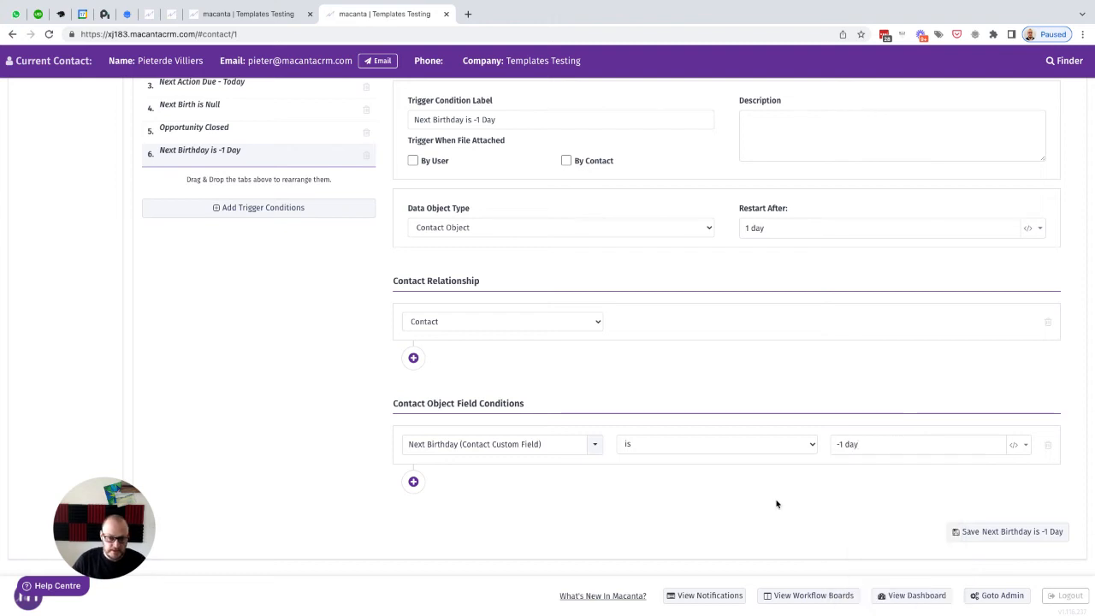
{"action": "left_click", "coordinate": [998, 532]}
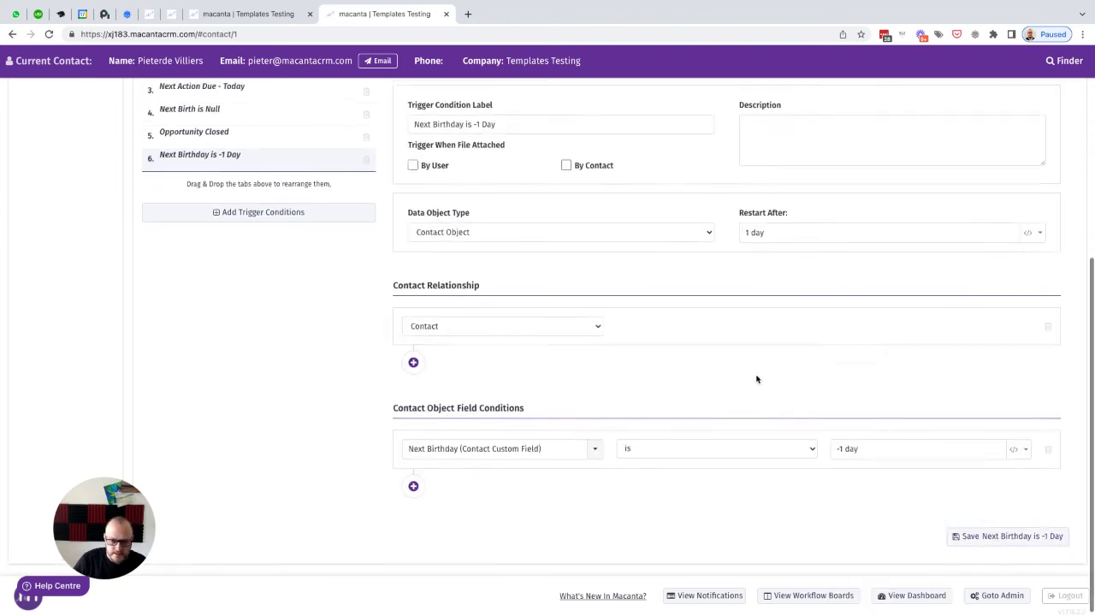
Step: Reload the admin page, assign the Update Next Birthday field action to the Update Next Birthday trigger action, and save it
{"action": "left_click", "coordinate": [50, 35]}
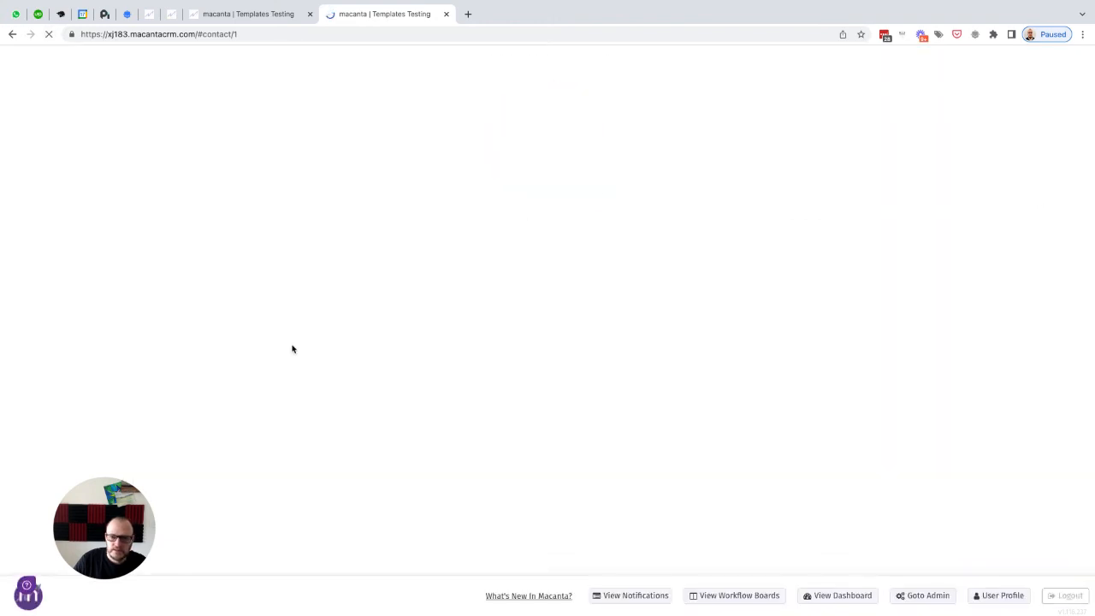
{"action": "scroll", "coordinate": [753, 316], "scroll_direction": "up", "scroll_amount": 3}
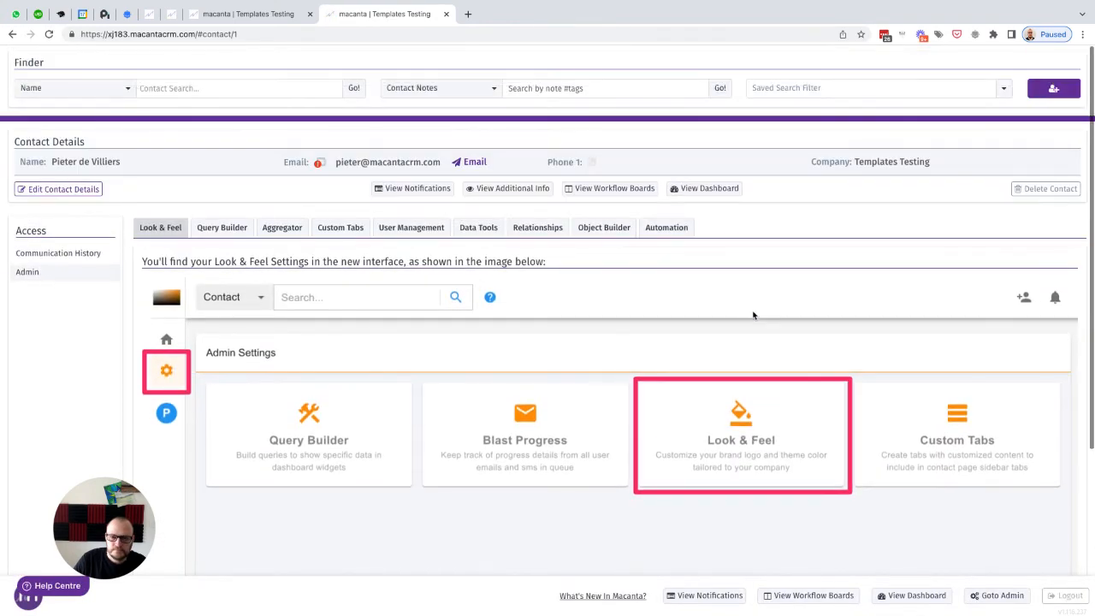
{"action": "left_click", "coordinate": [669, 227]}
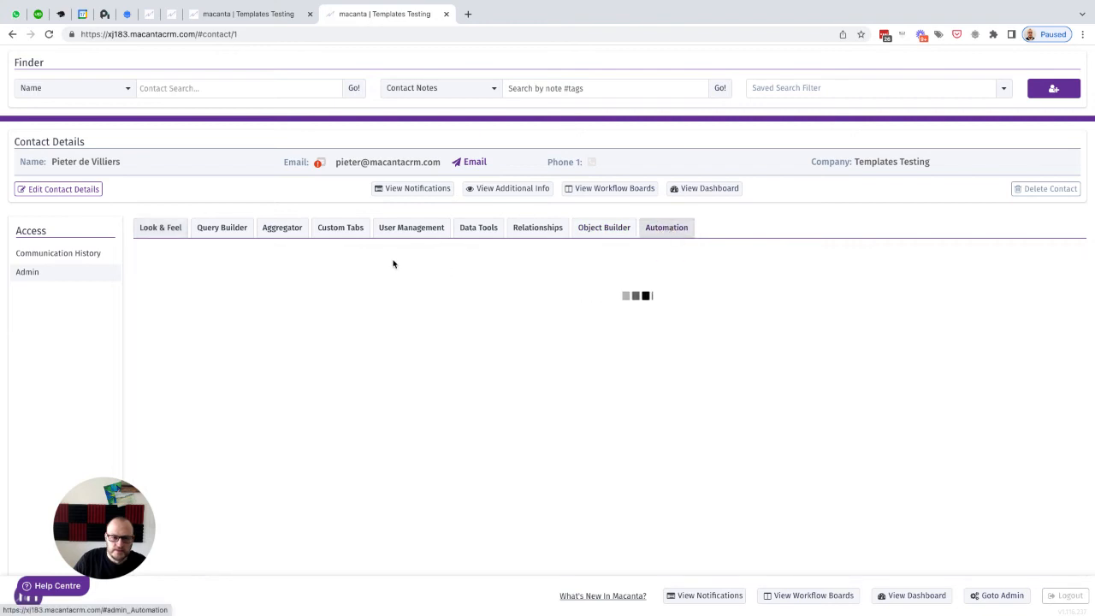
{"action": "left_click", "coordinate": [348, 288]}
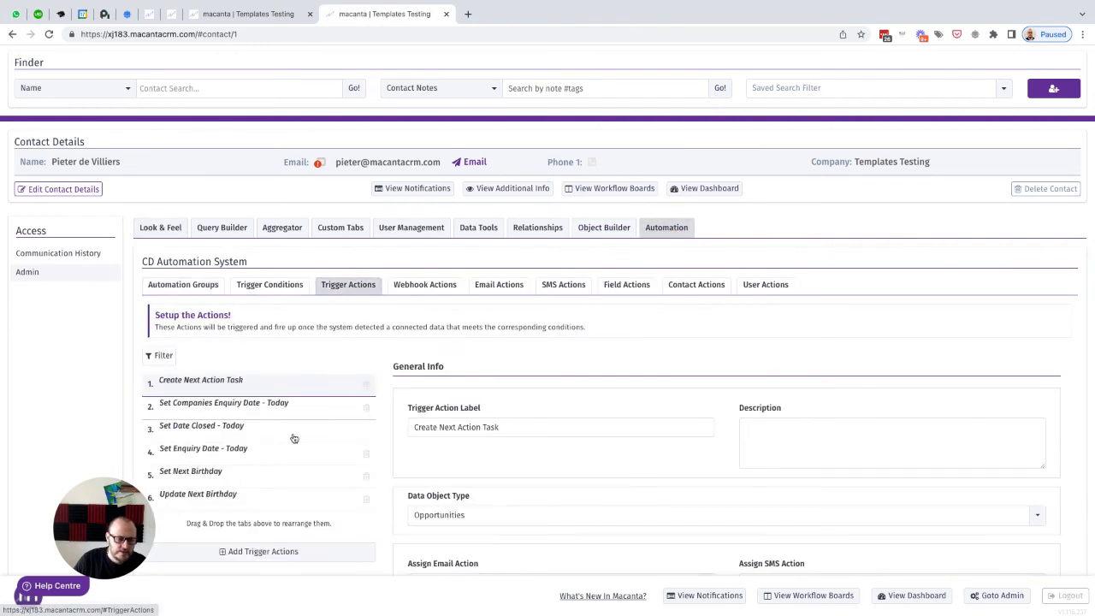
{"action": "scroll", "coordinate": [201, 500], "scroll_direction": "down", "scroll_amount": 5}
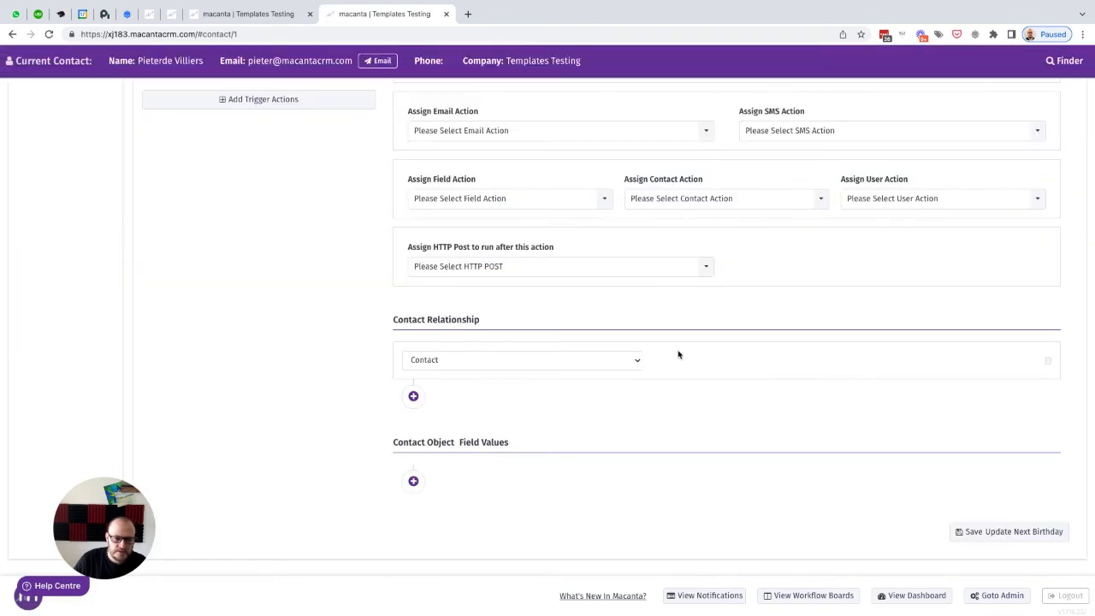
{"action": "left_click", "coordinate": [513, 200]}
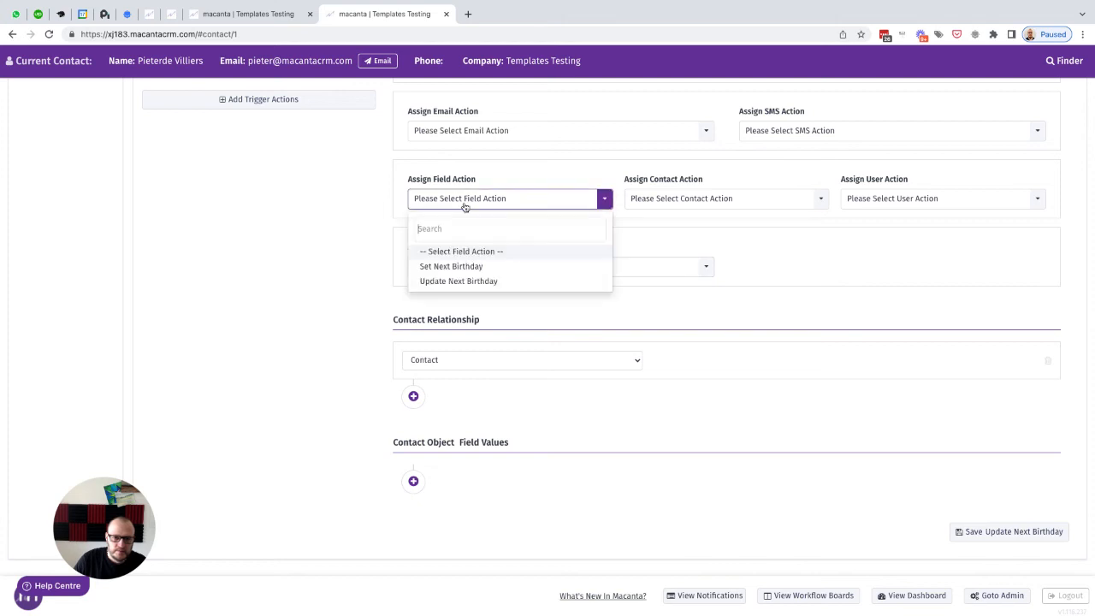
{"action": "left_click", "coordinate": [449, 283]}
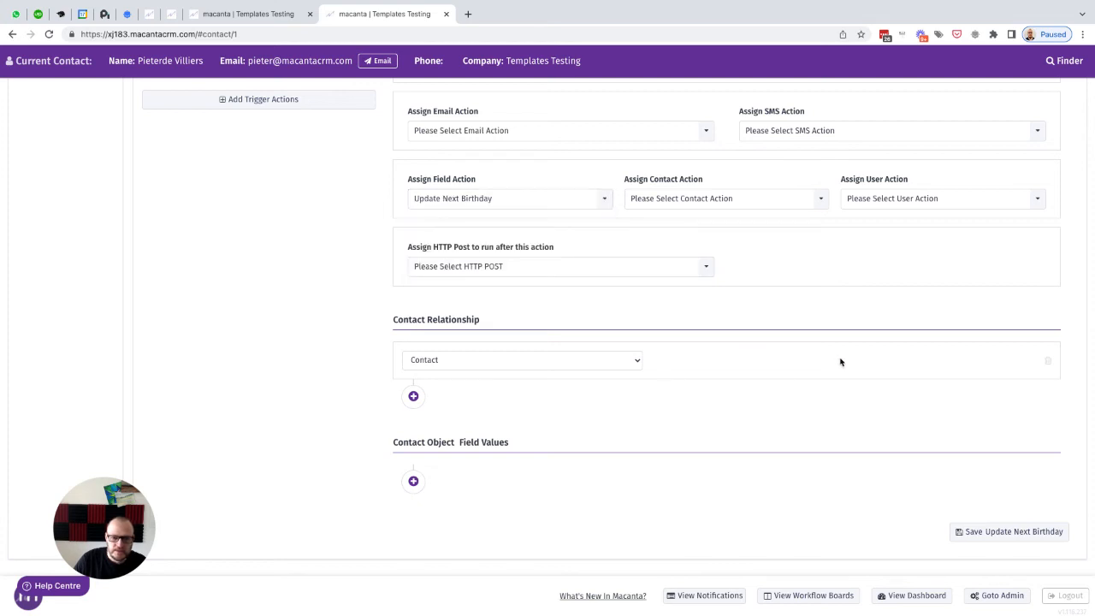
{"action": "left_click", "coordinate": [998, 532]}
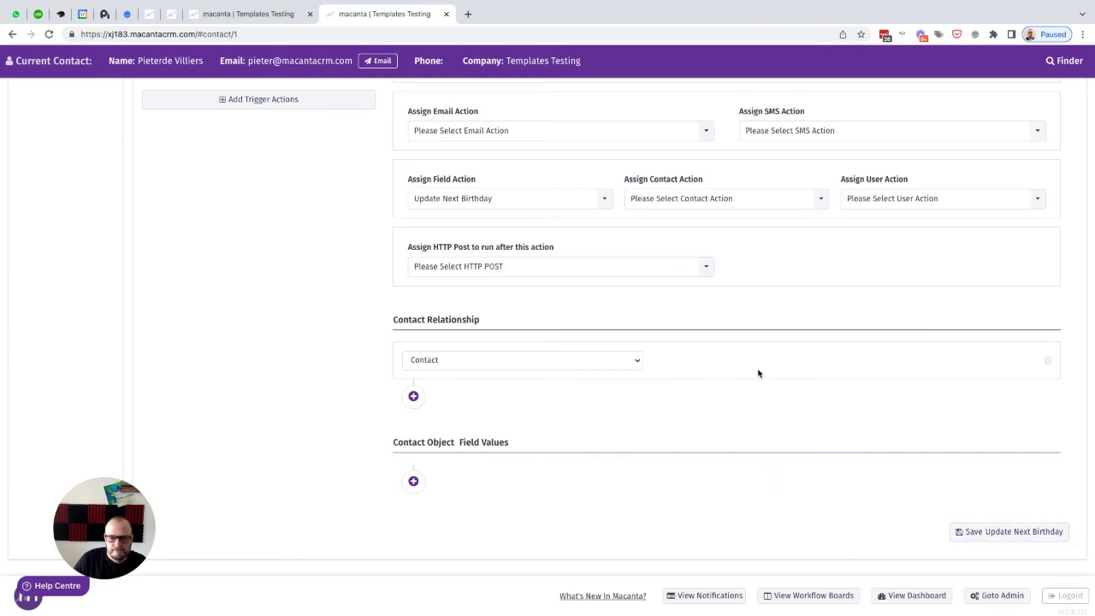
Step: Open the Dates automation group and add a second rule with trigger condition Next Birthday is -1 Day
{"action": "scroll", "coordinate": [758, 374], "scroll_direction": "up", "scroll_amount": 4}
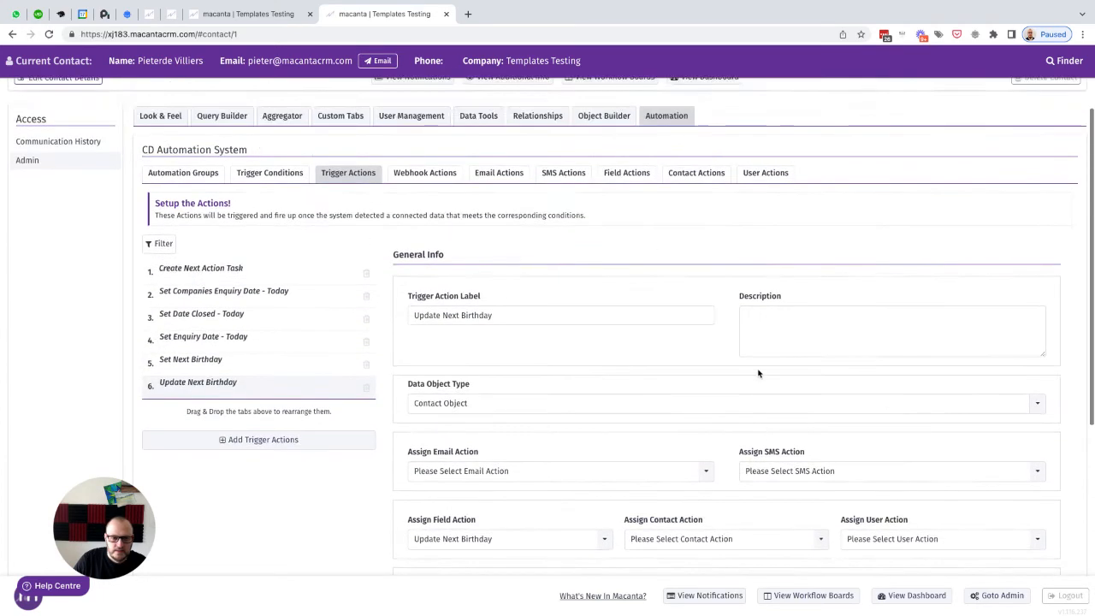
{"action": "left_click", "coordinate": [177, 192]}
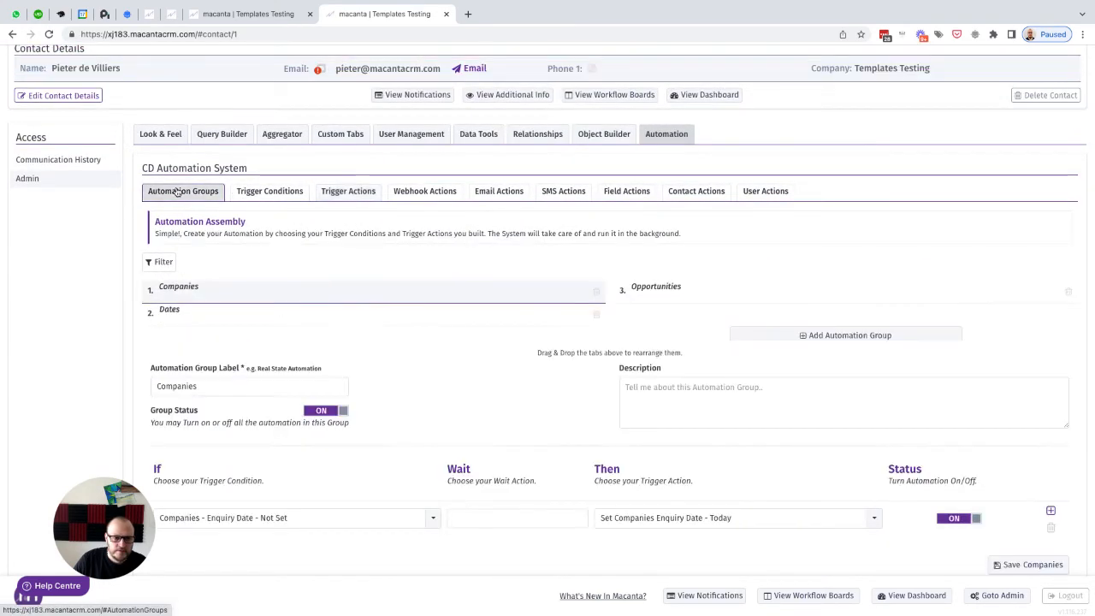
{"action": "scroll", "coordinate": [684, 233], "scroll_direction": "down", "scroll_amount": 1}
{"action": "left_click", "coordinate": [169, 227]}
{"action": "left_click", "coordinate": [1050, 428]}
{"action": "scroll", "coordinate": [557, 335], "scroll_direction": "down", "scroll_amount": 1}
{"action": "left_click", "coordinate": [217, 419]}
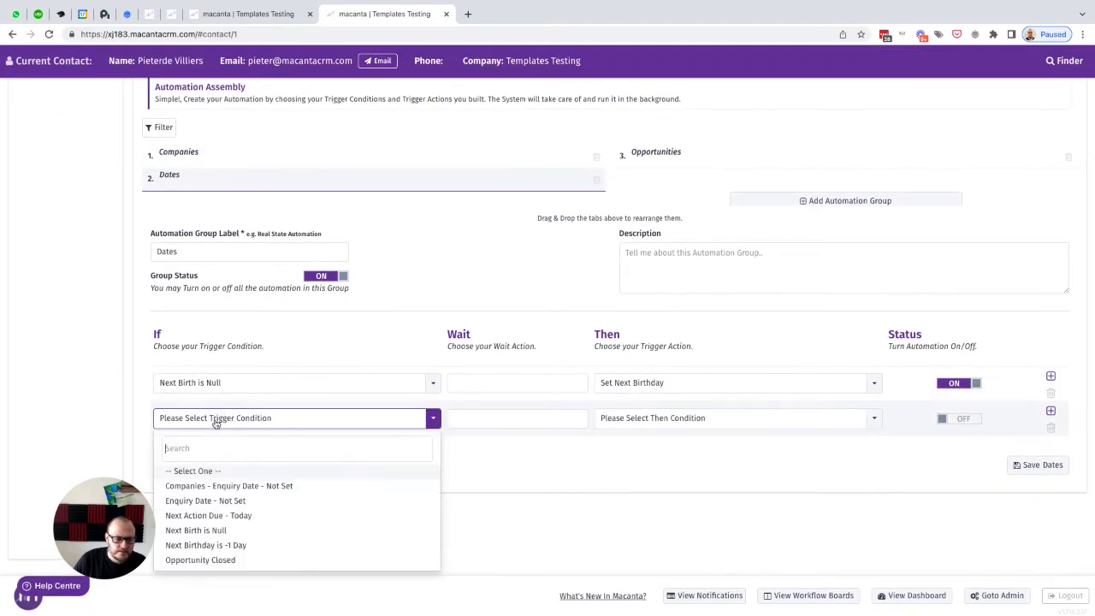
{"action": "left_click", "coordinate": [216, 545]}
Step: Set the new rule's action to Update Next Birthday, switch the rule on, and save the Dates group
{"action": "left_click", "coordinate": [643, 419]}
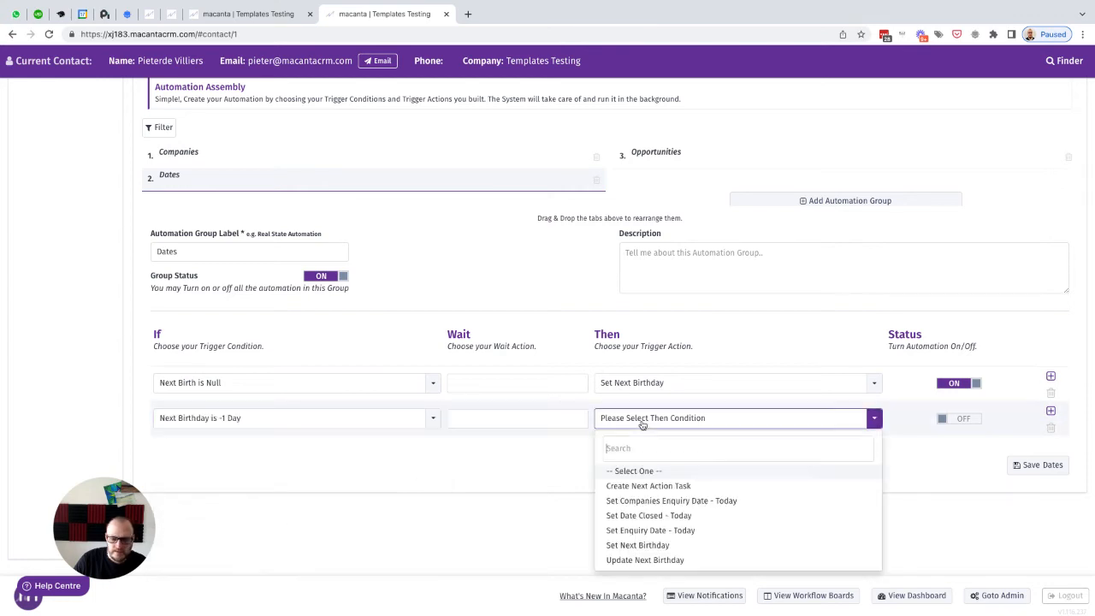
{"action": "left_click", "coordinate": [631, 560]}
{"action": "left_click", "coordinate": [960, 418]}
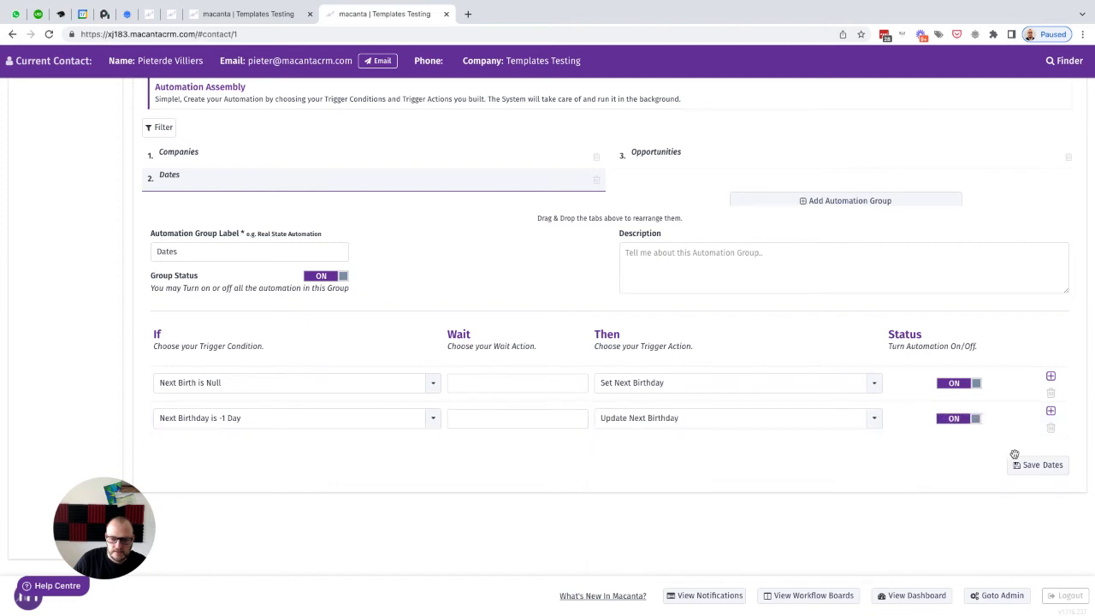
{"action": "left_click", "coordinate": [1037, 465]}
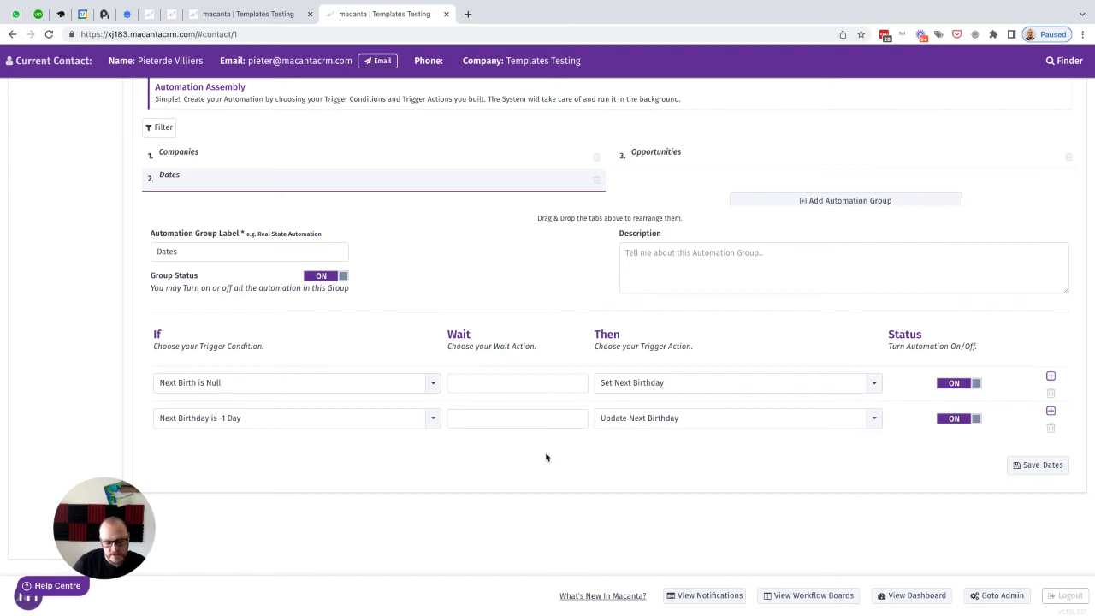
Step: In the other tab, set the contact's Next Birthday to 2022-03-16 in Additional Info and save the contact
{"action": "left_click", "coordinate": [229, 16]}
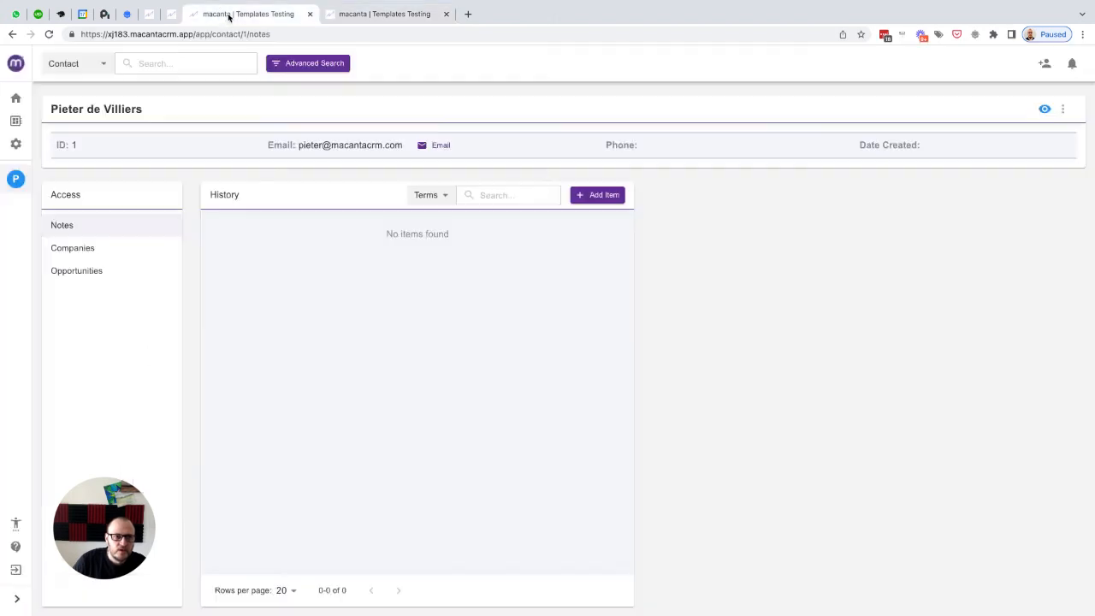
{"action": "left_click", "coordinate": [1044, 110]}
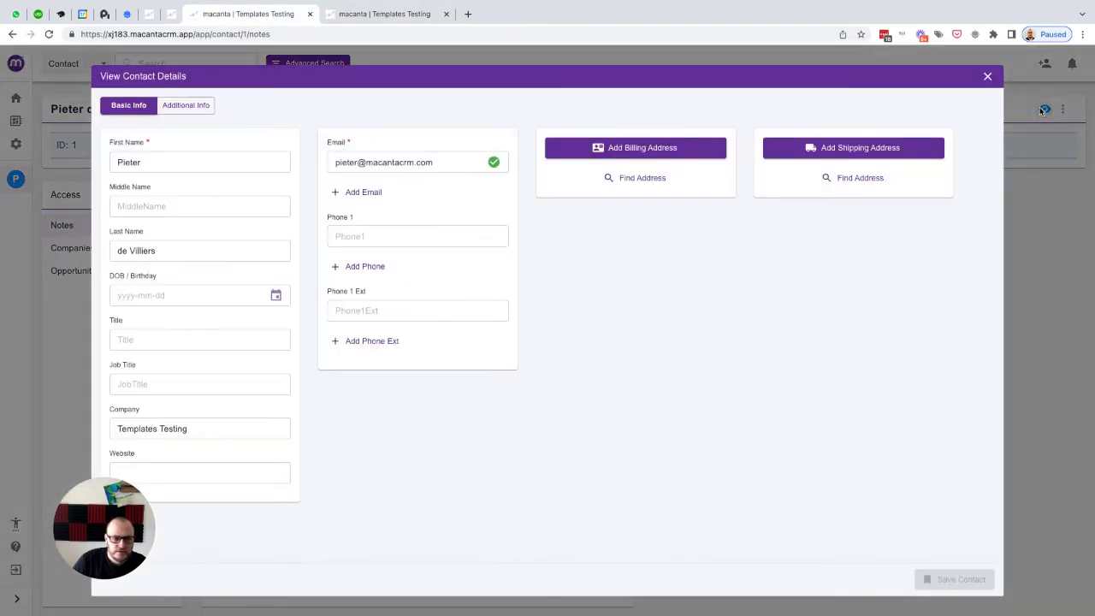
{"action": "left_click", "coordinate": [206, 112]}
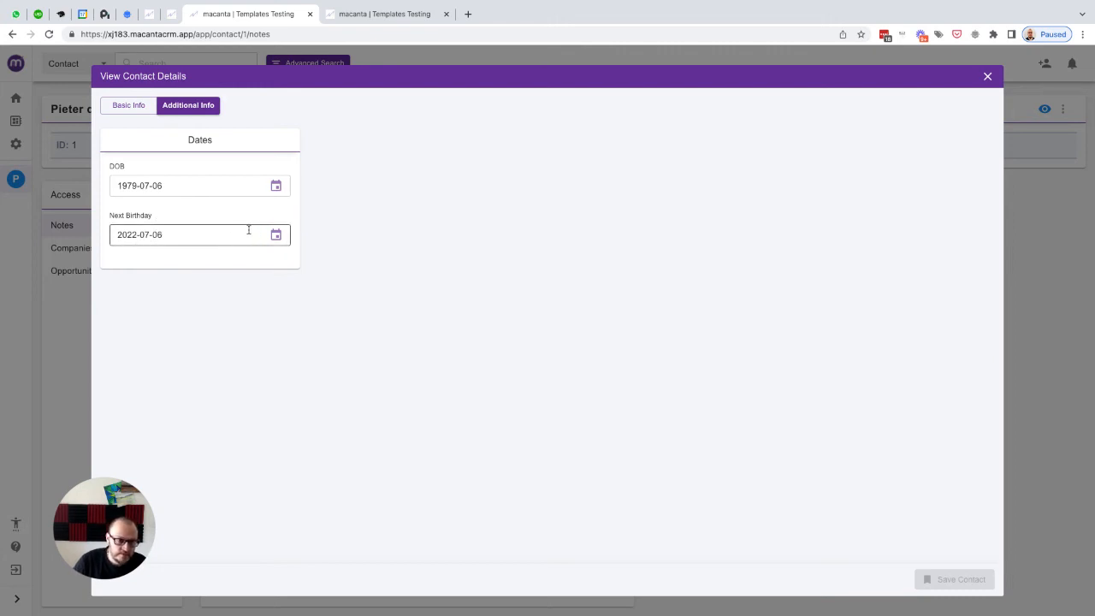
{"action": "left_click", "coordinate": [279, 237]}
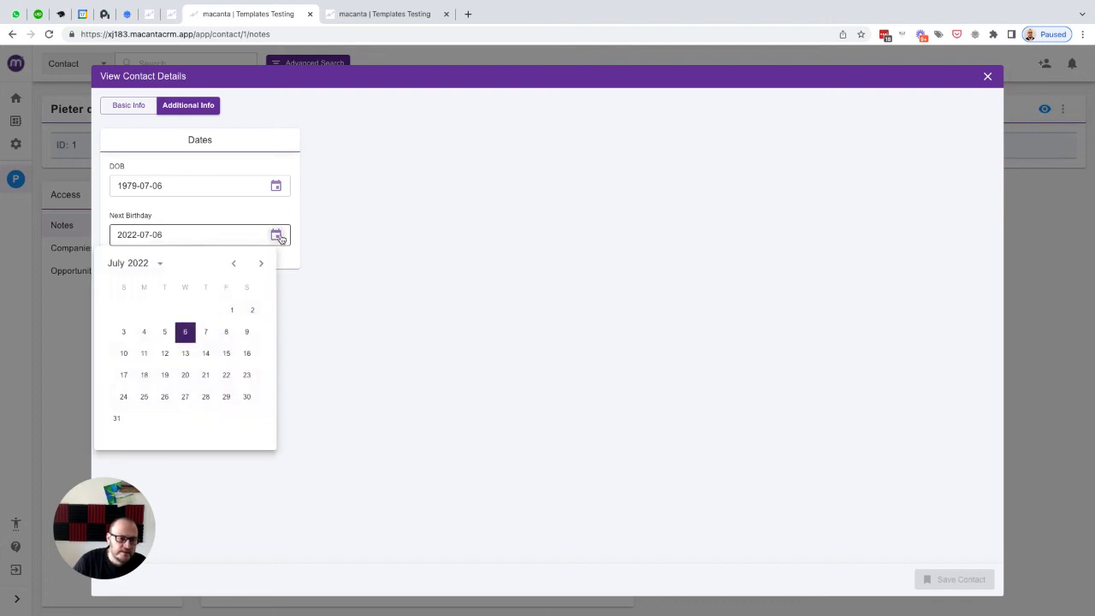
{"action": "left_click", "coordinate": [234, 264]}
{"action": "left_click", "coordinate": [234, 264]}
{"action": "left_click", "coordinate": [234, 264]}
{"action": "left_click", "coordinate": [235, 264]}
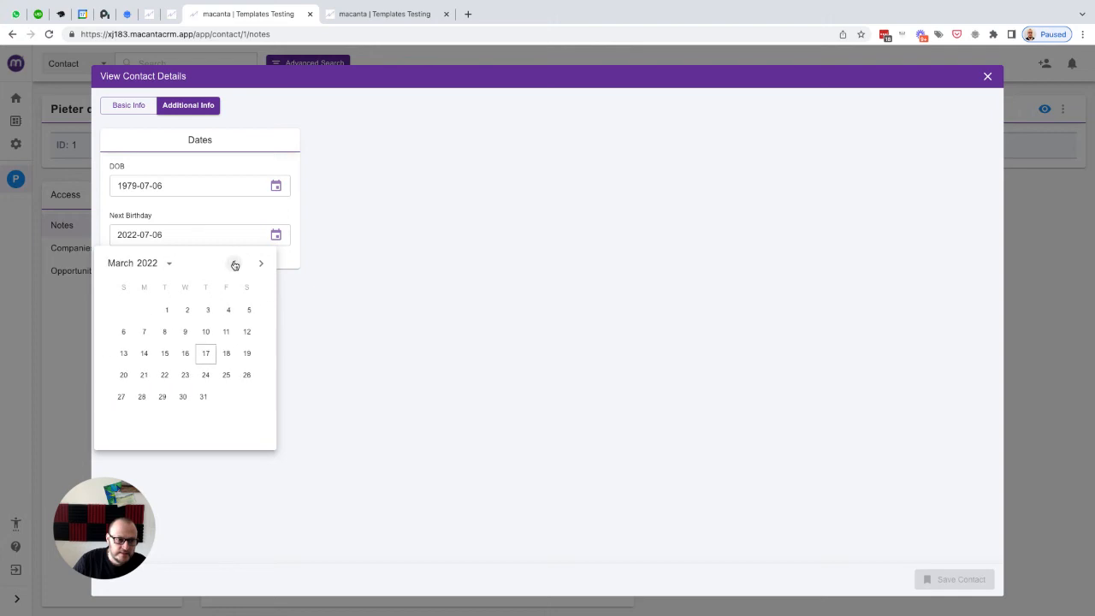
{"action": "left_click", "coordinate": [186, 353]}
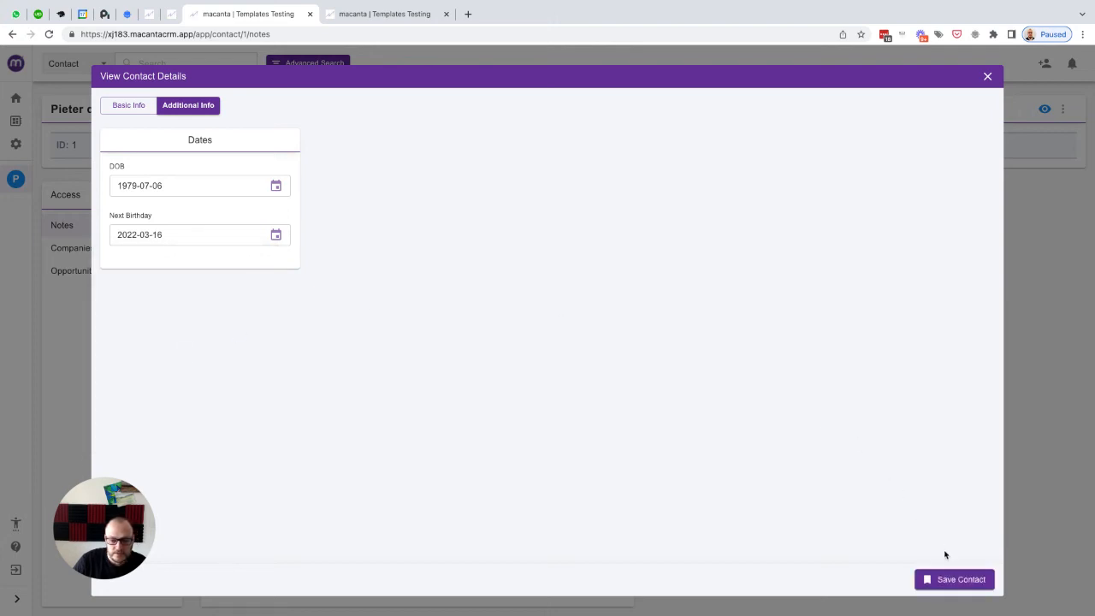
{"action": "left_click", "coordinate": [947, 581]}
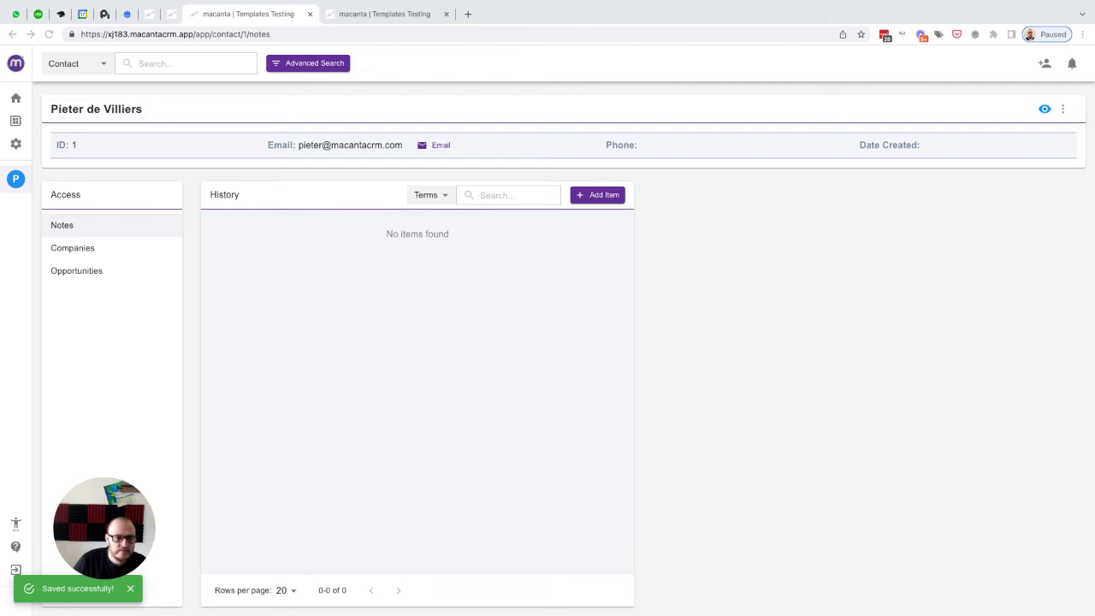
Step: Reload the page and reopen the contact's Additional Info to check the Next Birthday date
{"action": "key", "text": "ctrl+r"}
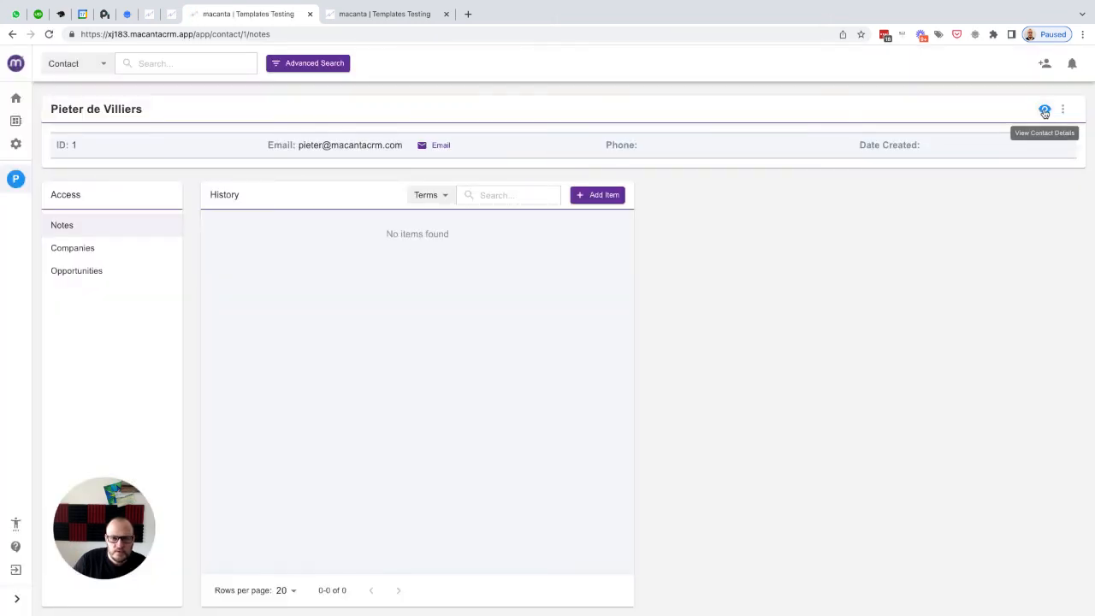
{"action": "left_click", "coordinate": [1044, 112]}
{"action": "left_click", "coordinate": [186, 108]}
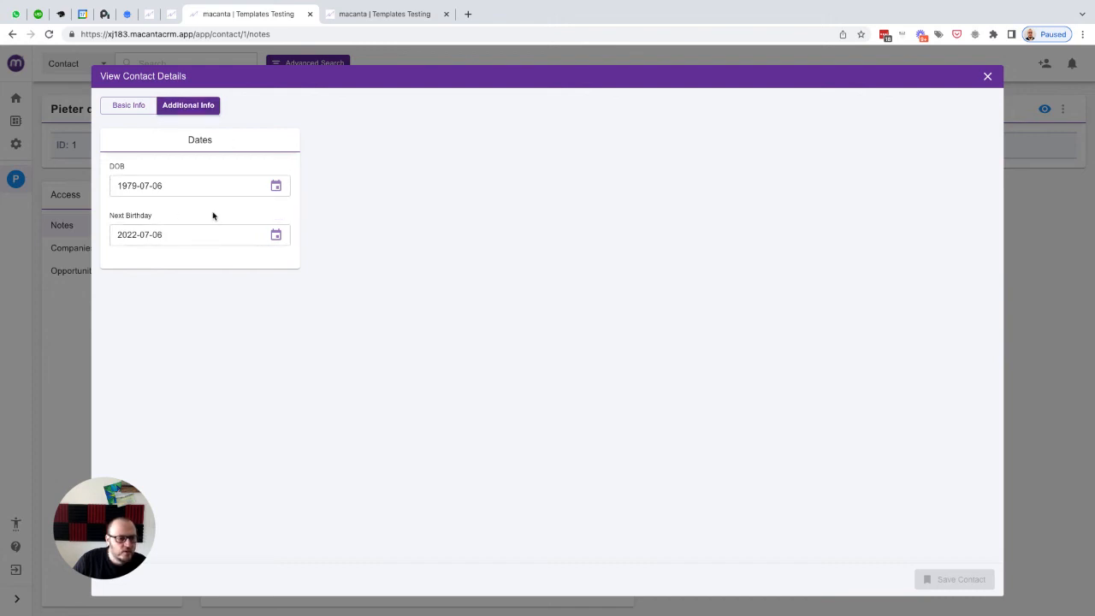
Step: Return to the automation settings, open the Update Next Birthday field action and save it again
{"action": "left_click", "coordinate": [987, 77]}
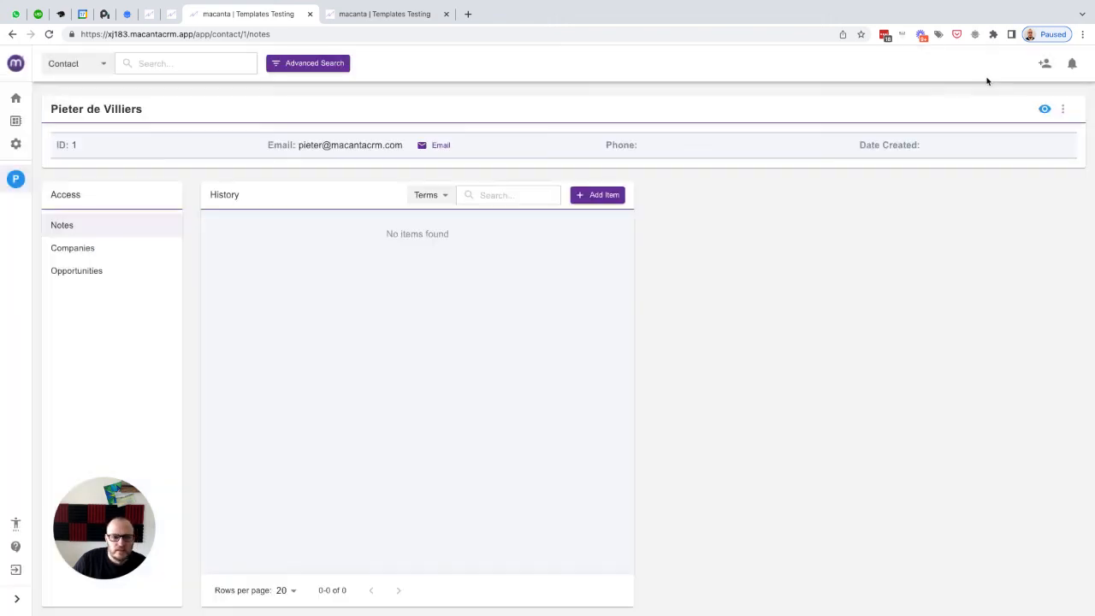
{"action": "left_click", "coordinate": [391, 17]}
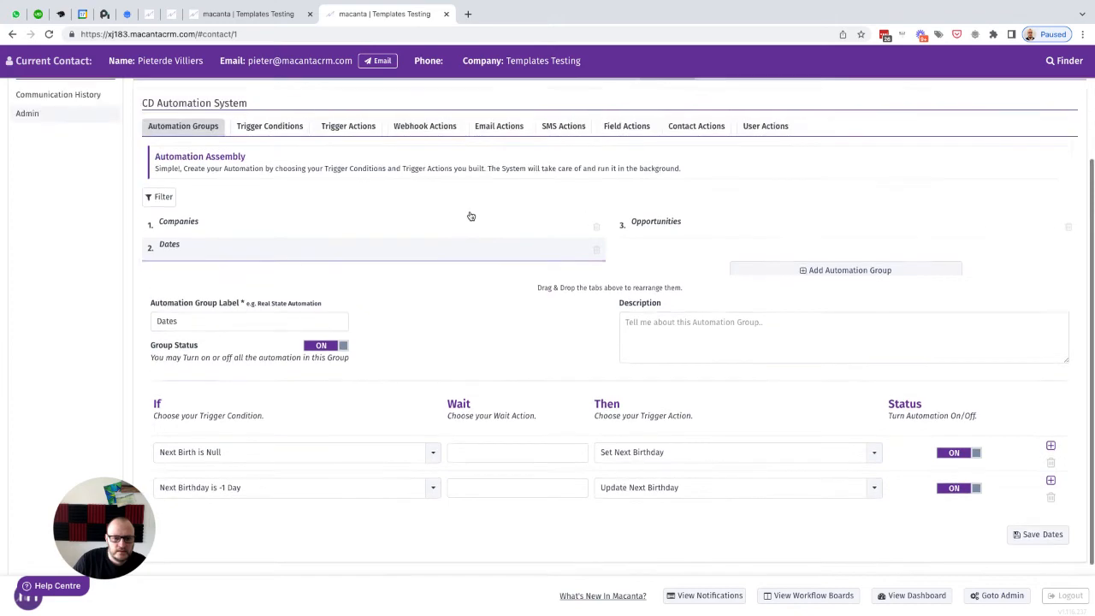
{"action": "scroll", "coordinate": [470, 216], "scroll_direction": "up", "scroll_amount": 2}
{"action": "left_click", "coordinate": [348, 287]}
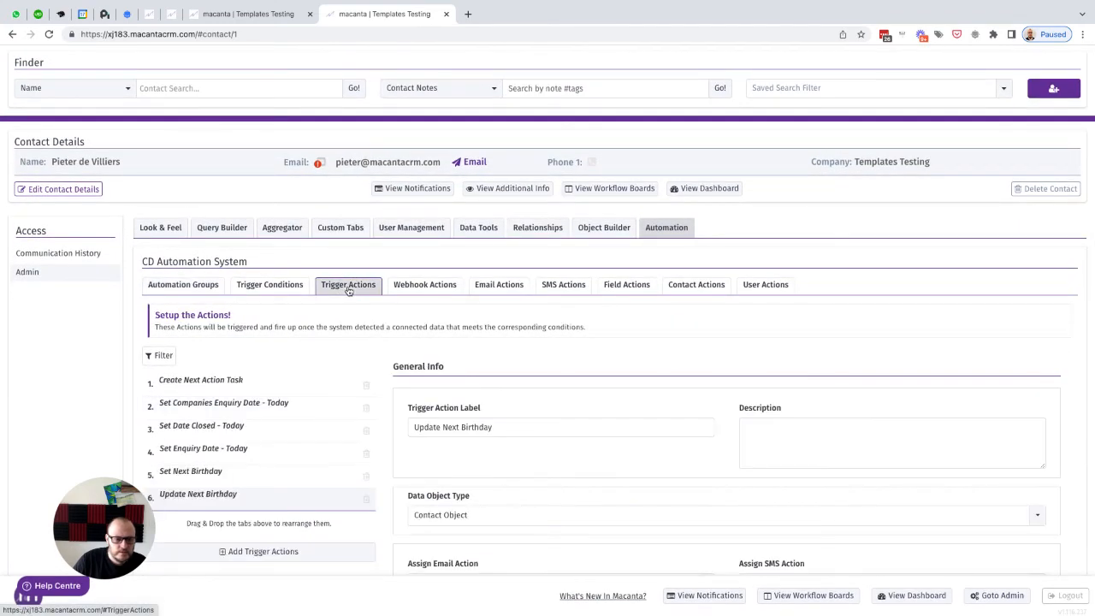
{"action": "scroll", "coordinate": [632, 413], "scroll_direction": "down", "scroll_amount": 3}
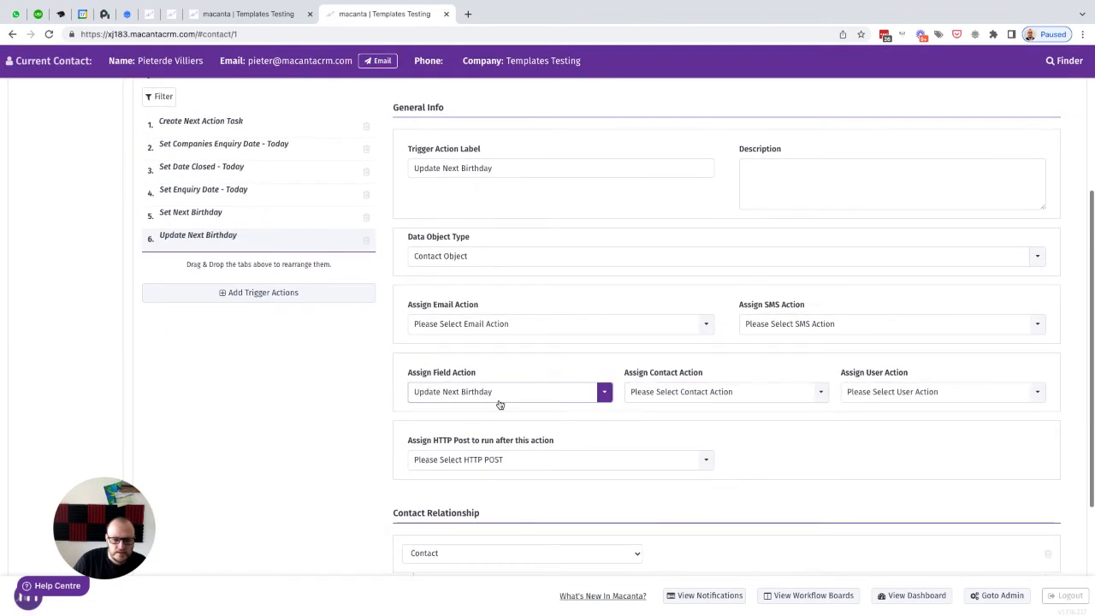
{"action": "scroll", "coordinate": [501, 405], "scroll_direction": "up", "scroll_amount": 2}
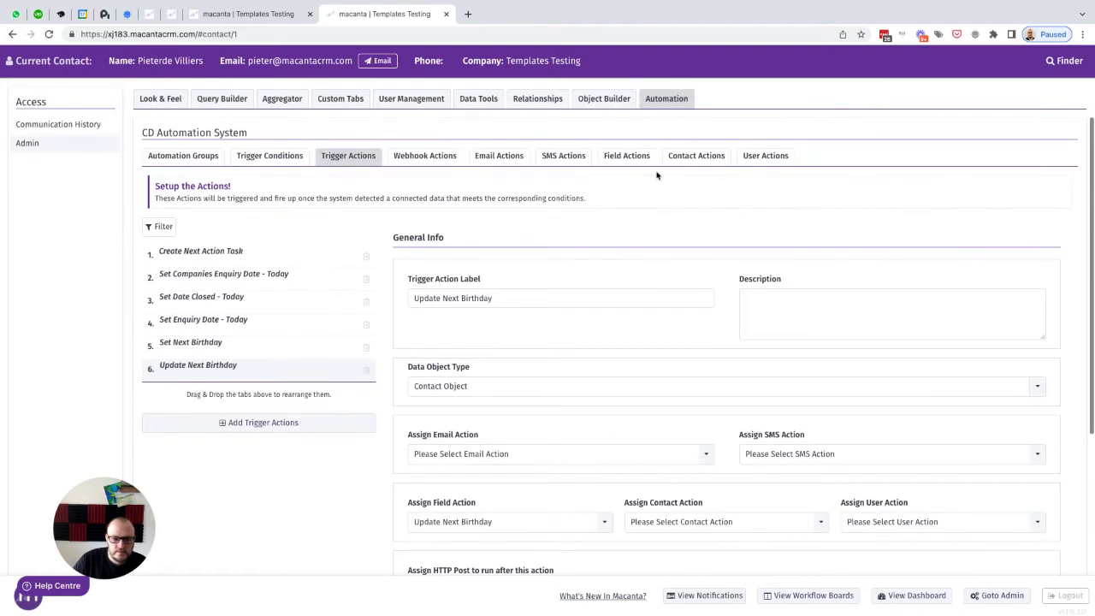
{"action": "left_click", "coordinate": [617, 160]}
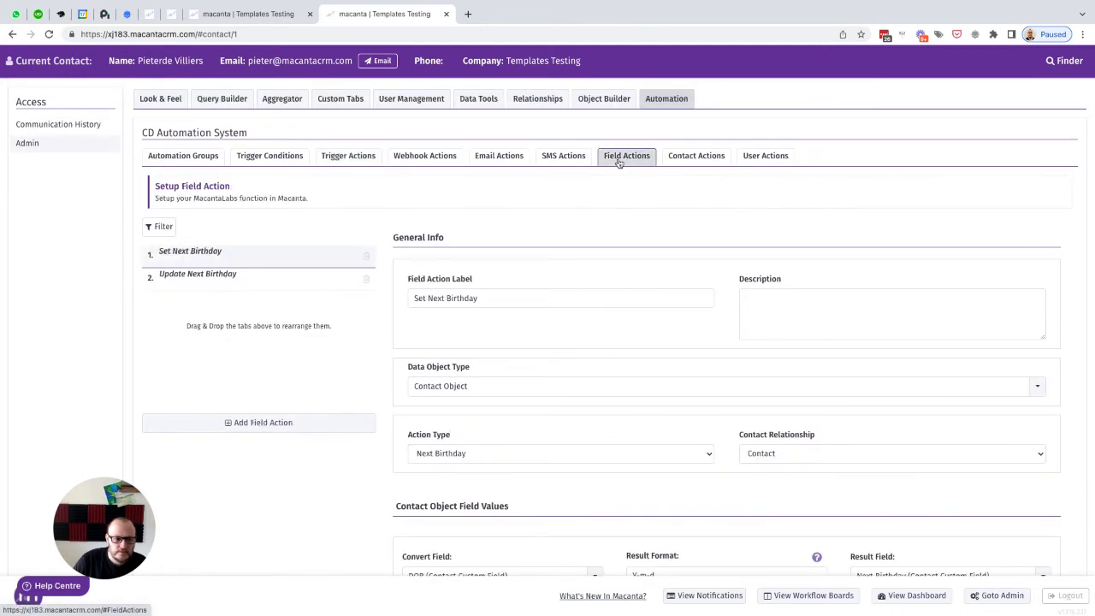
{"action": "left_click", "coordinate": [202, 276]}
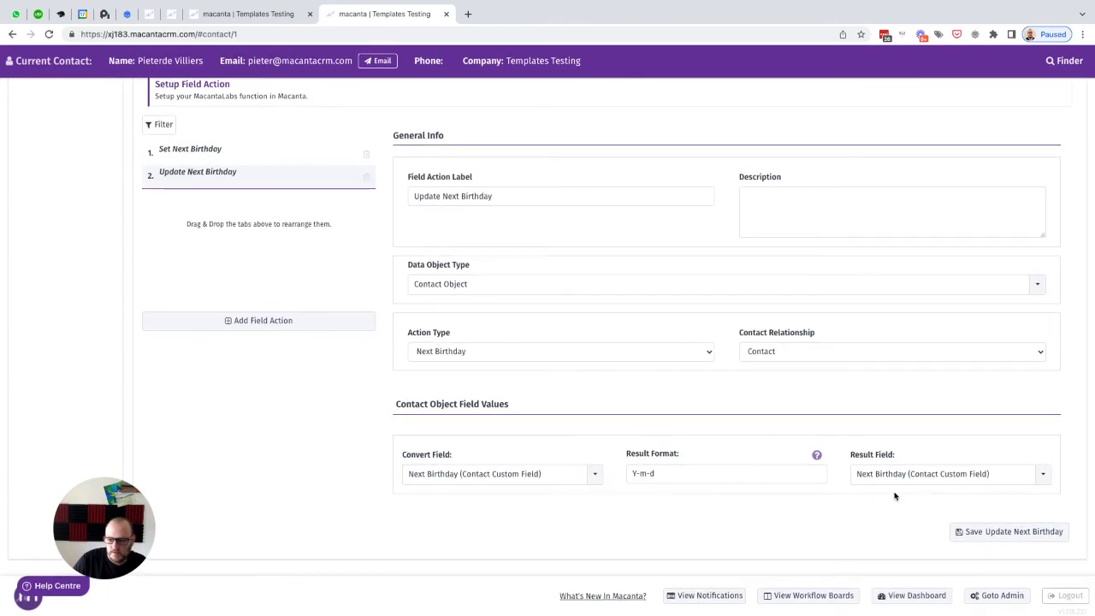
{"action": "left_click", "coordinate": [980, 532]}
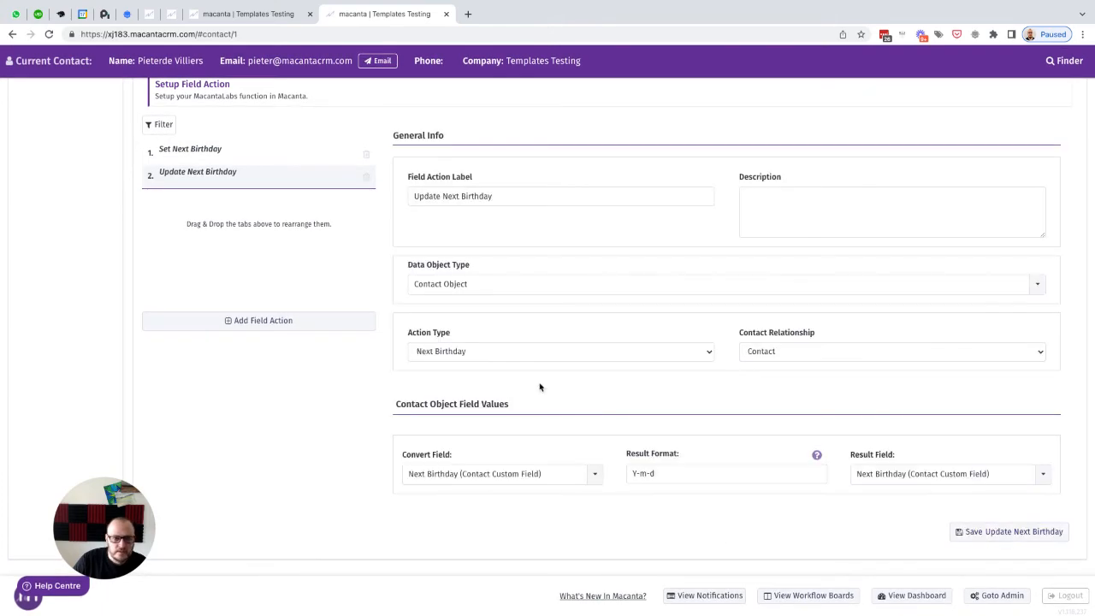
Step: Switch to the contact's tab and open its Additional Info to check the Next Birthday date
{"action": "left_click", "coordinate": [258, 21]}
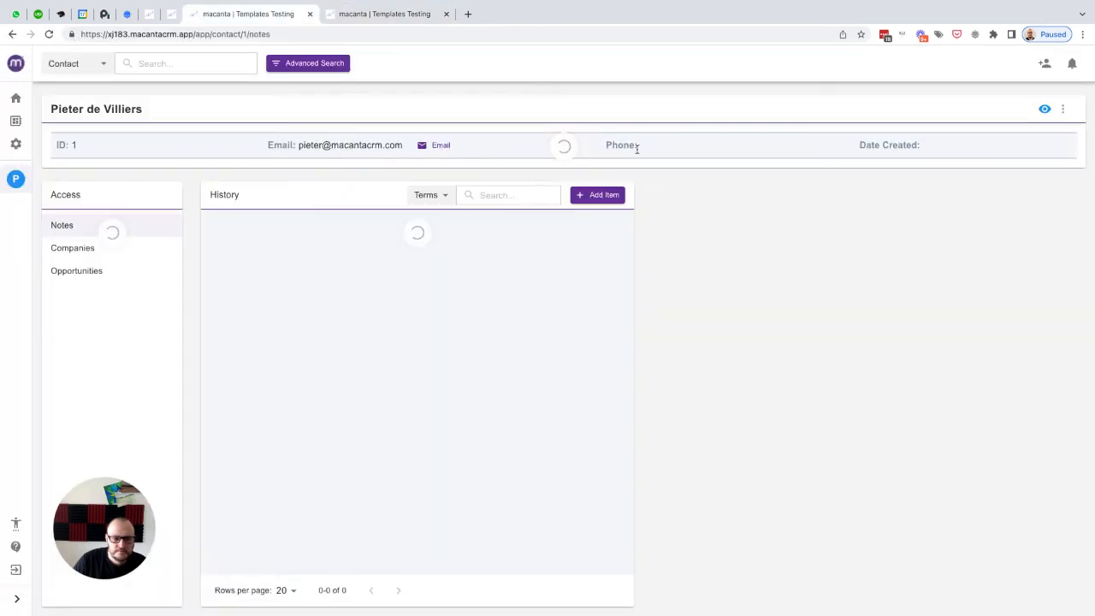
{"action": "left_click", "coordinate": [1045, 109]}
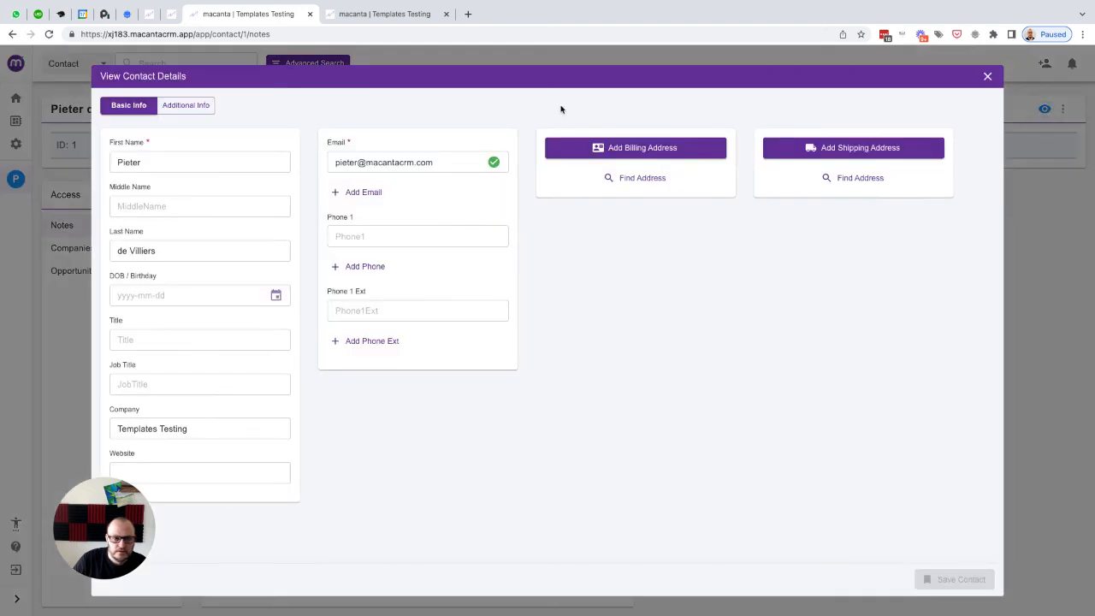
{"action": "left_click", "coordinate": [186, 105]}
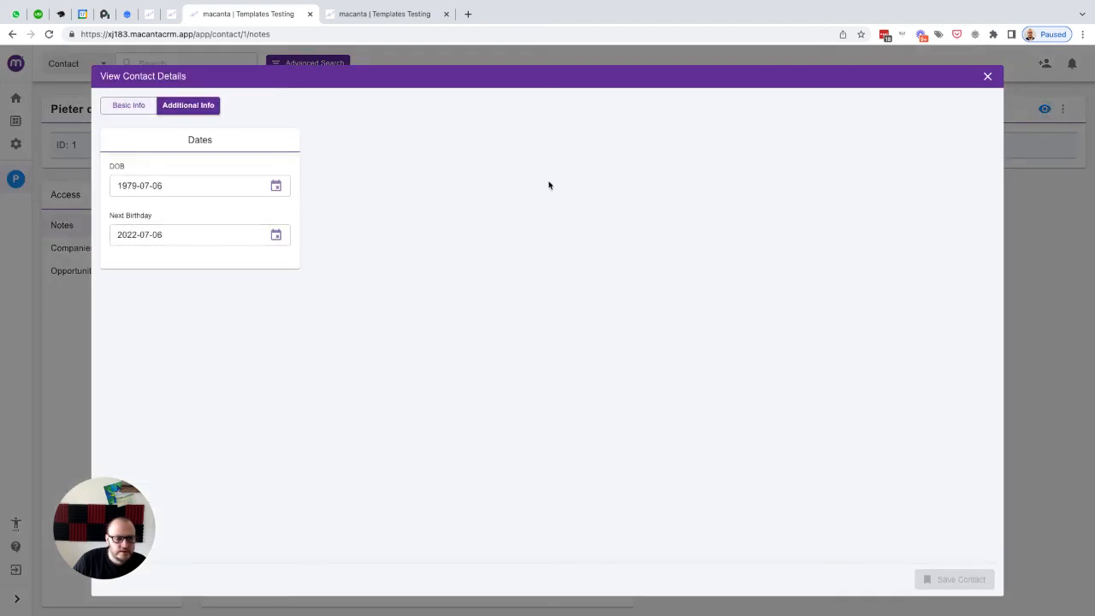
{"action": "left_click", "coordinate": [988, 77]}
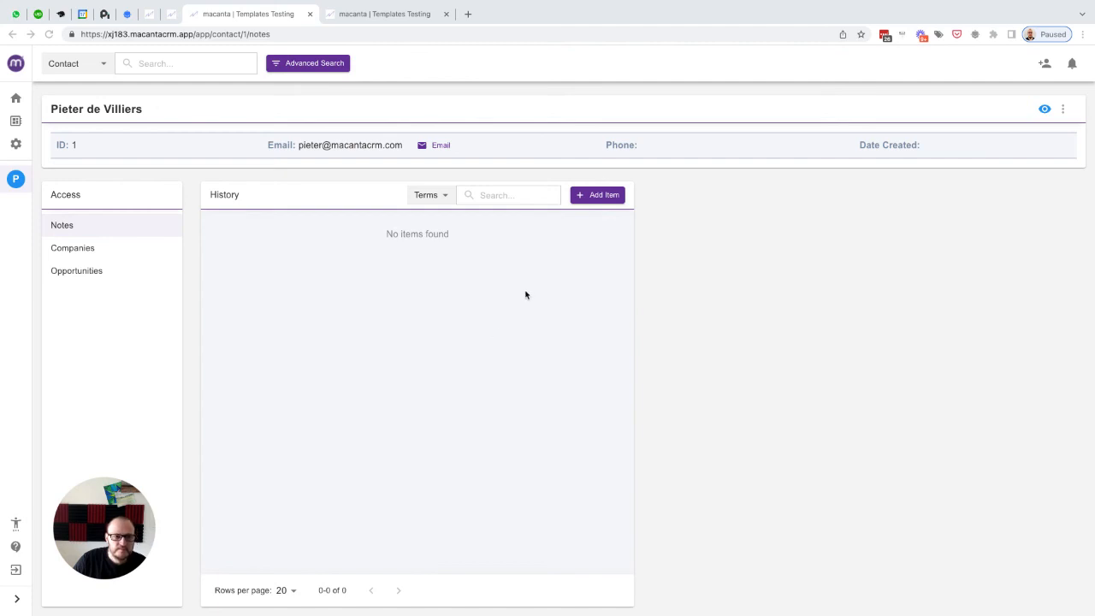
Step: Set the contact's Next Birthday to 2022-03-16 with the date picker in Additional Info and save the contact
{"action": "left_click", "coordinate": [1044, 110]}
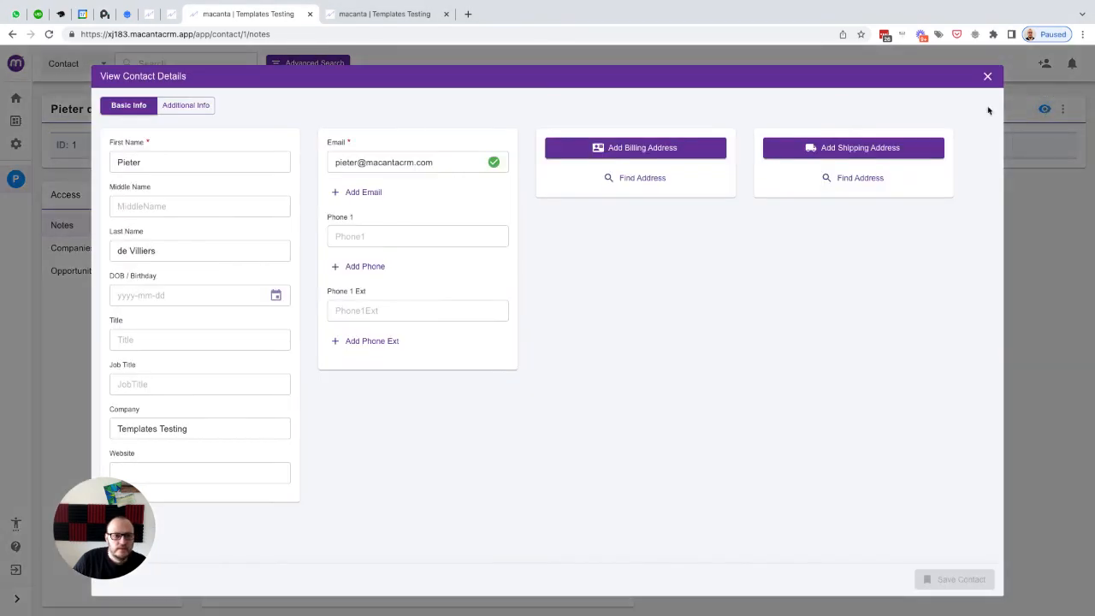
{"action": "left_click", "coordinate": [206, 109]}
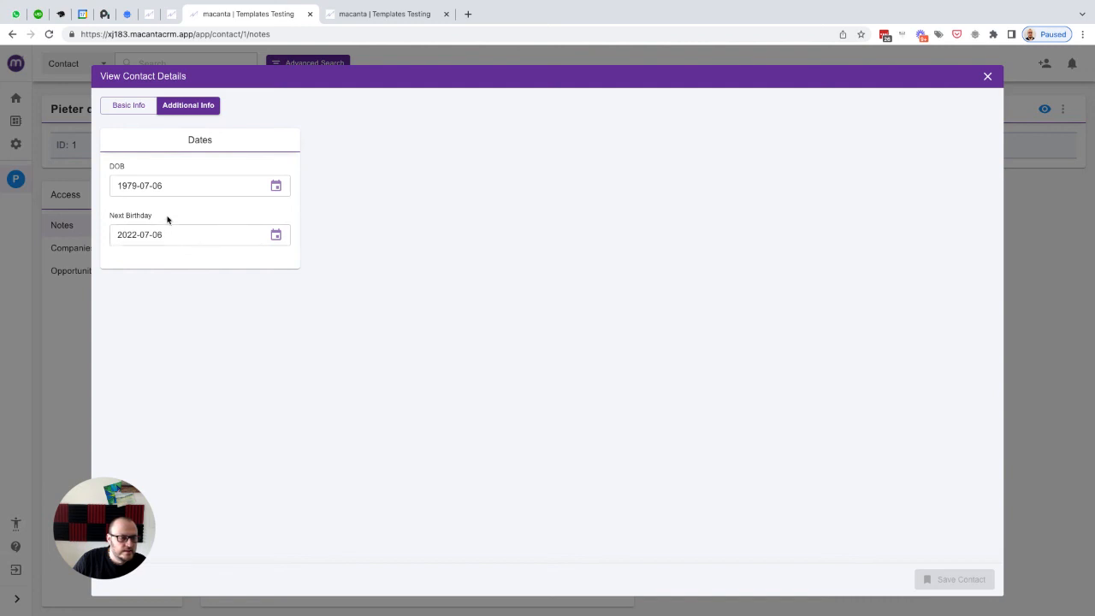
{"action": "left_click", "coordinate": [276, 234]}
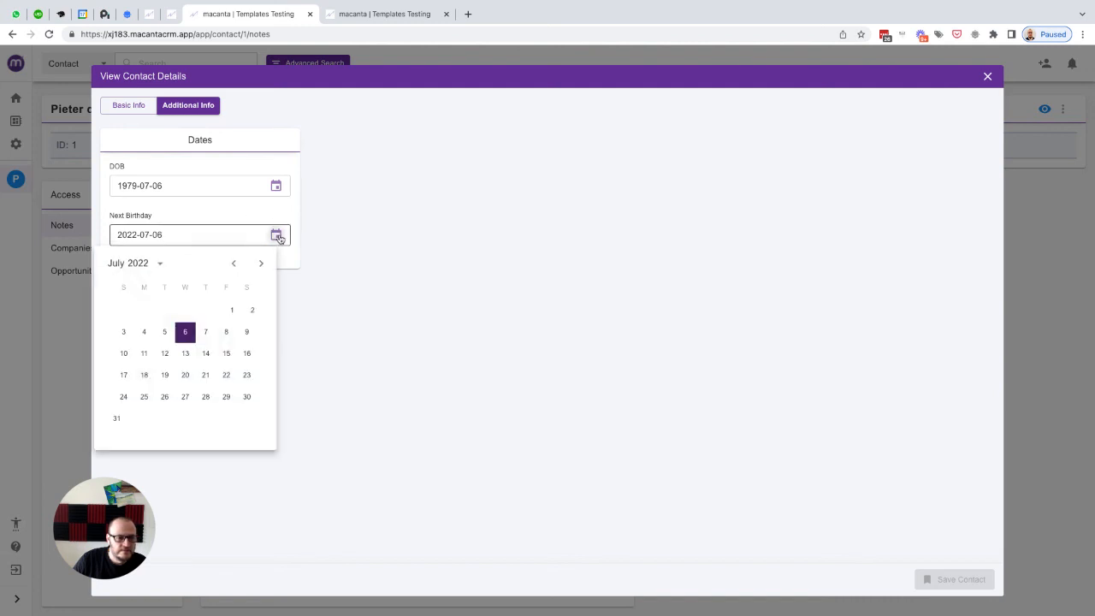
{"action": "left_click", "coordinate": [155, 265]}
{"action": "left_click", "coordinate": [288, 259]}
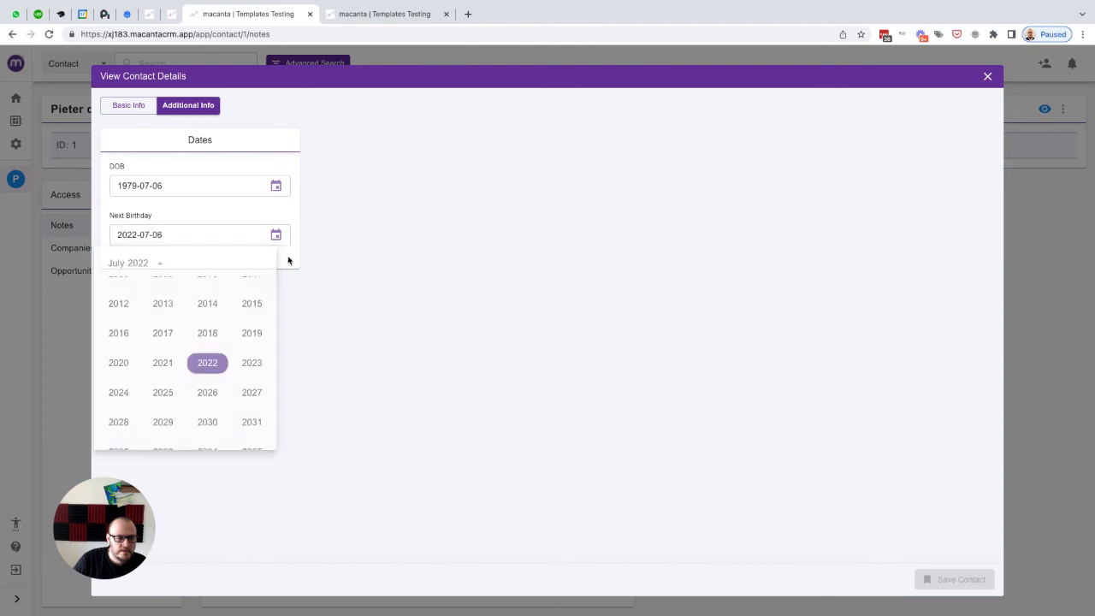
{"action": "left_click", "coordinate": [274, 236]}
{"action": "left_click", "coordinate": [233, 263]}
{"action": "left_click", "coordinate": [233, 262]}
{"action": "left_click", "coordinate": [234, 263]}
{"action": "left_click", "coordinate": [234, 263]}
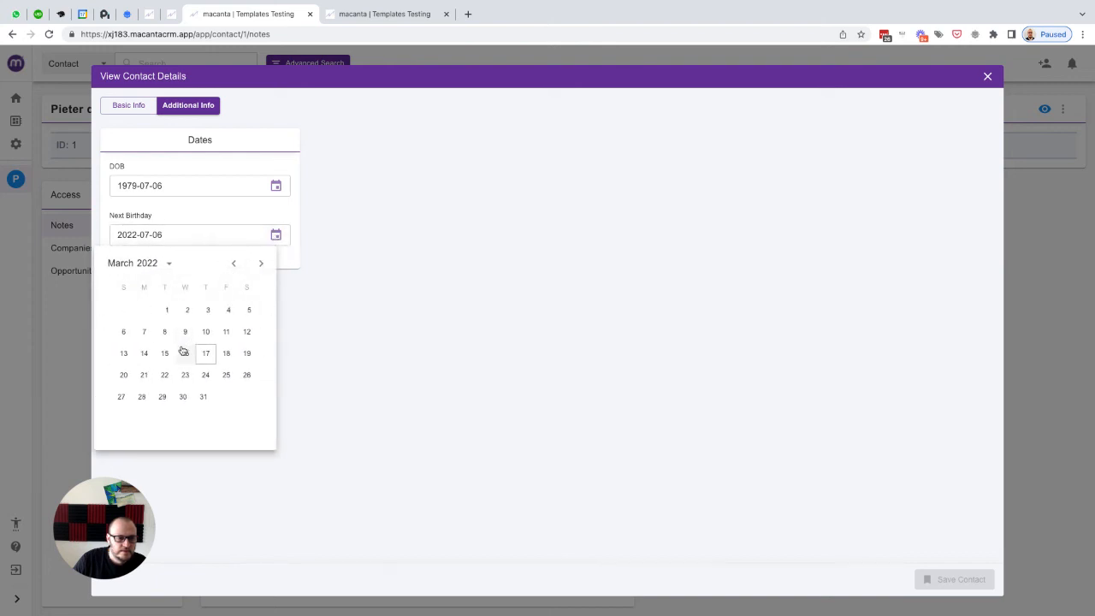
{"action": "left_click", "coordinate": [183, 353]}
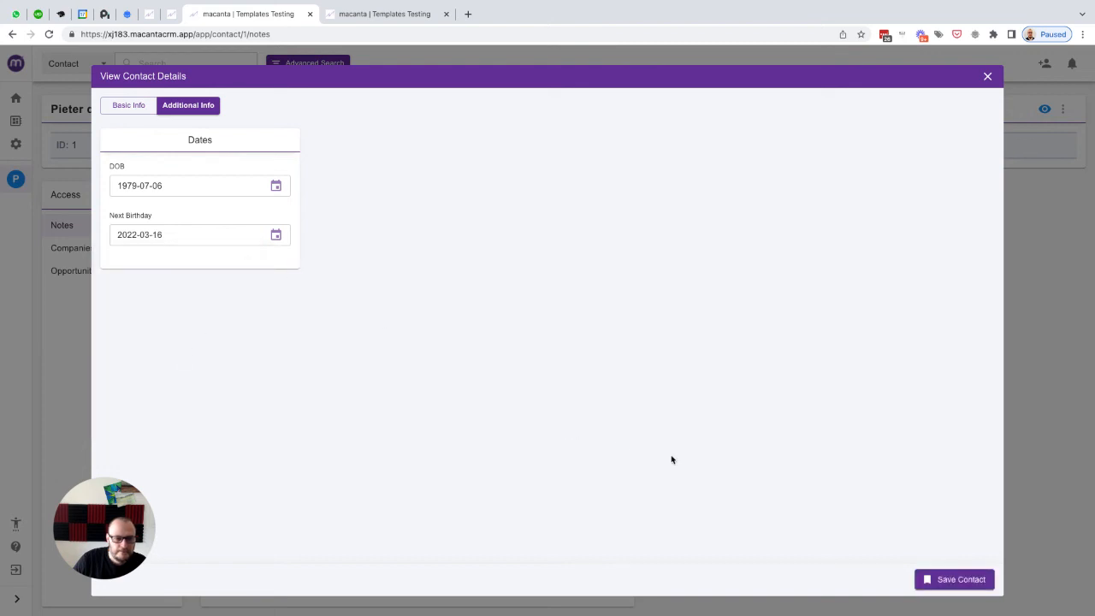
{"action": "left_click", "coordinate": [946, 581]}
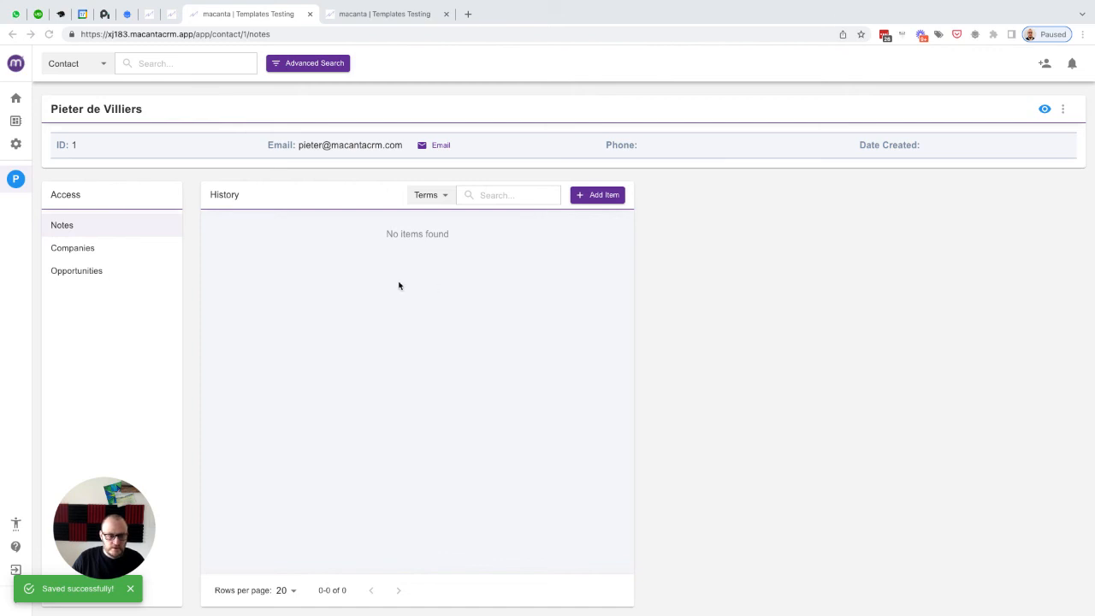
Step: Reload the page and repeatedly reopen the contact's Additional Info to check whether Next Birthday has updated
{"action": "left_click", "coordinate": [49, 34]}
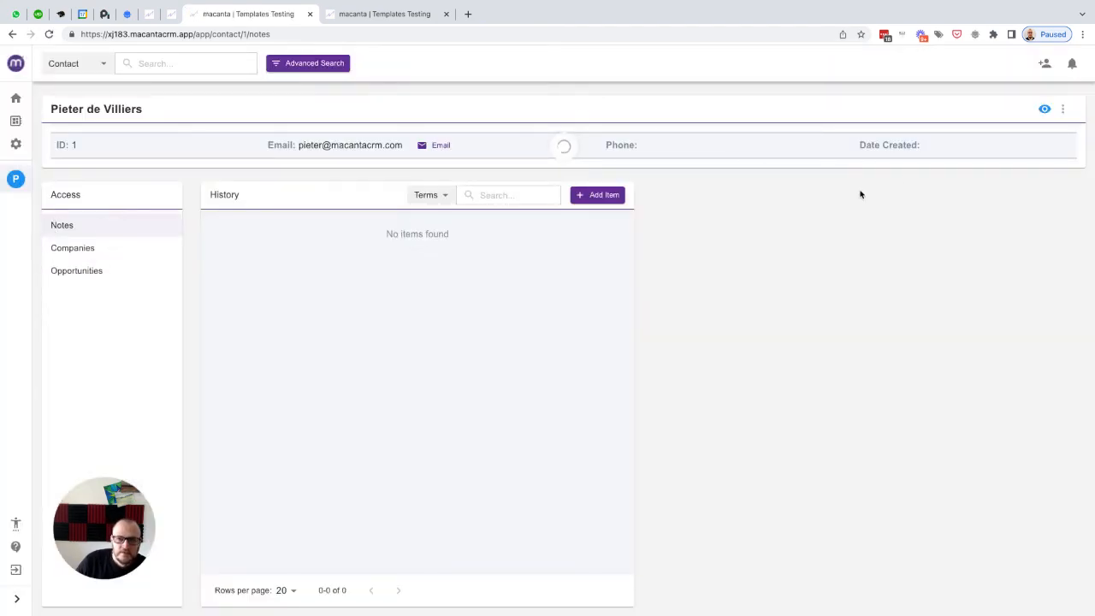
{"action": "left_click", "coordinate": [1045, 108]}
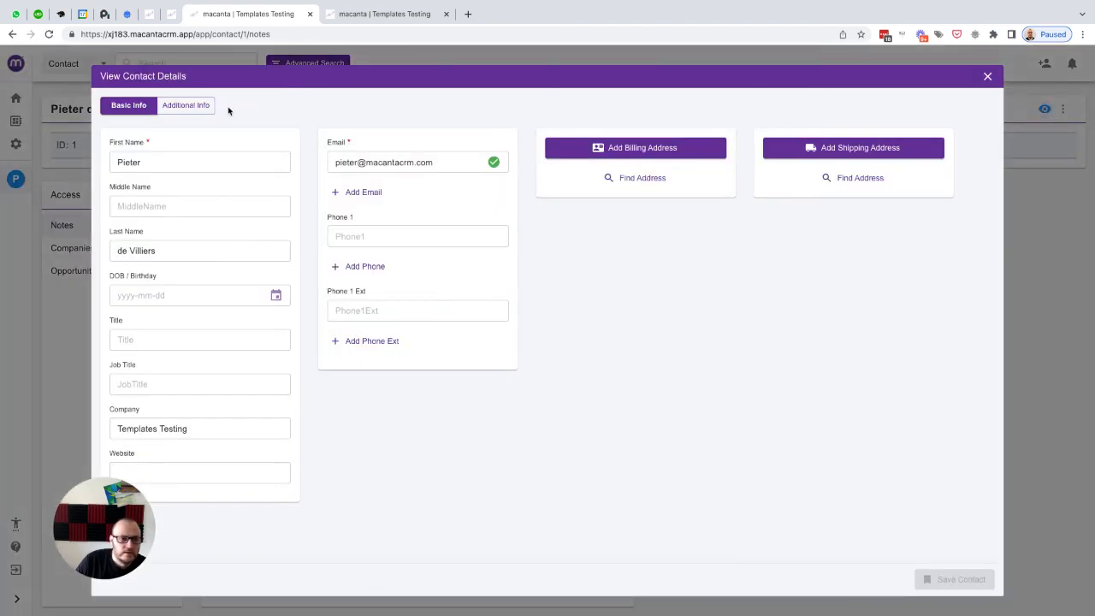
{"action": "left_click", "coordinate": [197, 110]}
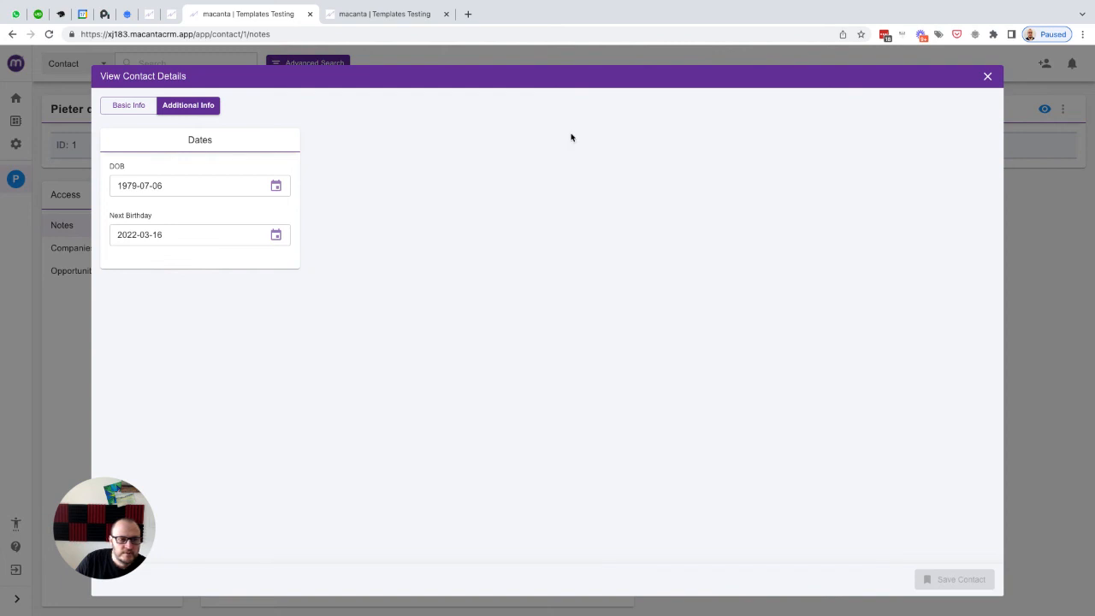
{"action": "left_click", "coordinate": [987, 77]}
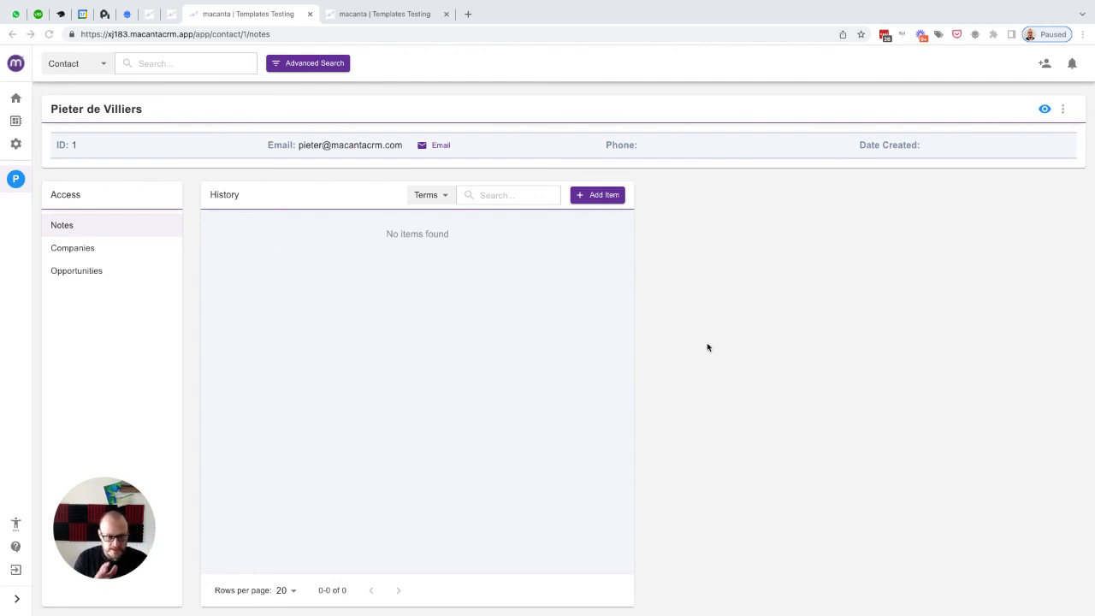
{"action": "left_click", "coordinate": [1043, 112]}
{"action": "left_click", "coordinate": [1044, 110]}
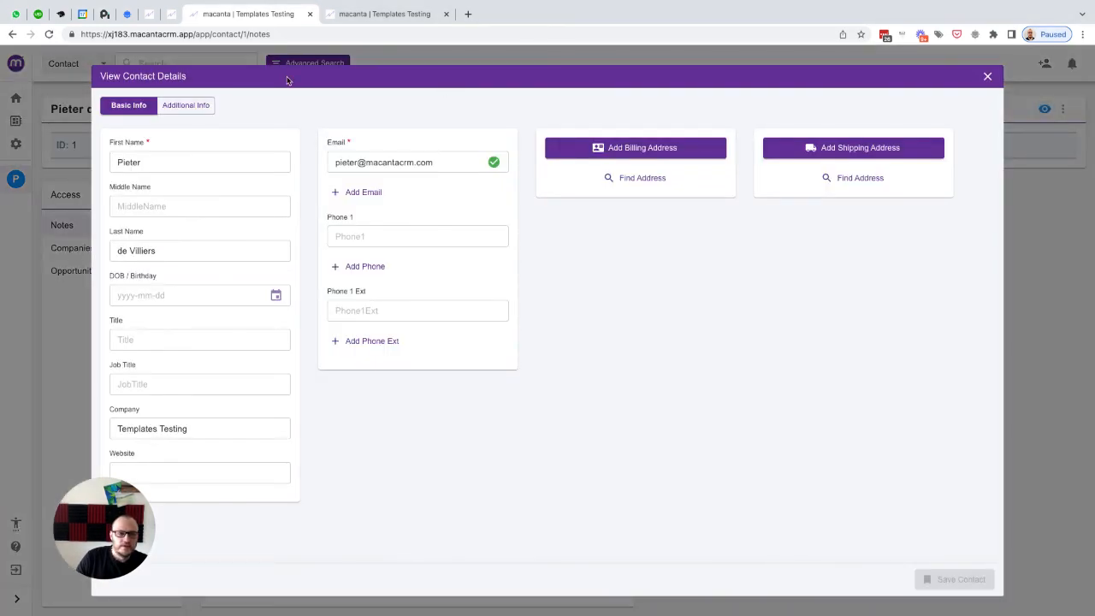
{"action": "left_click", "coordinate": [195, 105]}
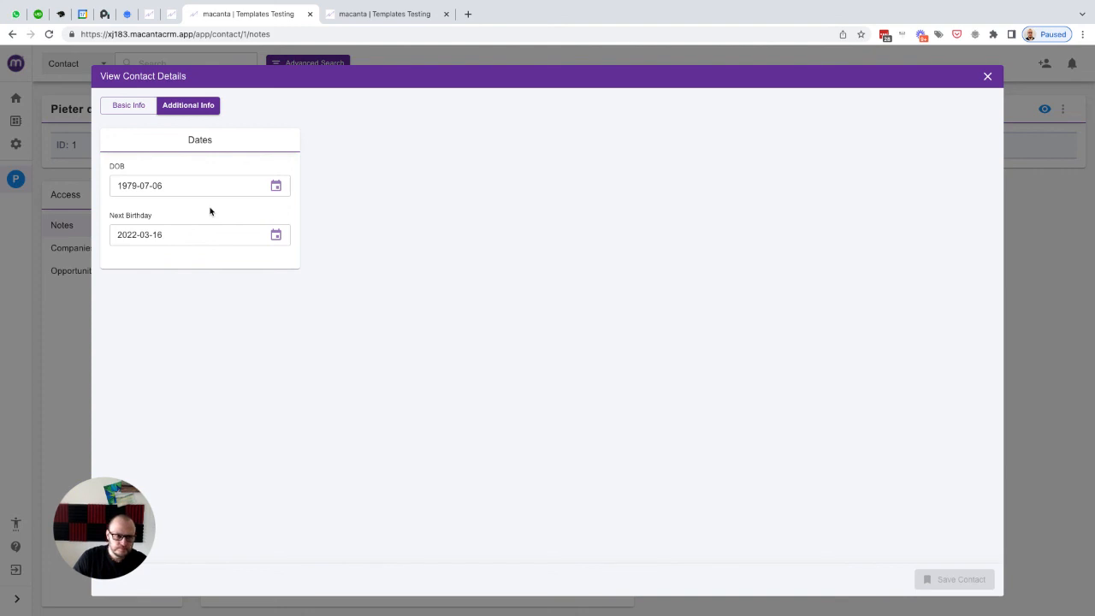
{"action": "left_click", "coordinate": [49, 34]}
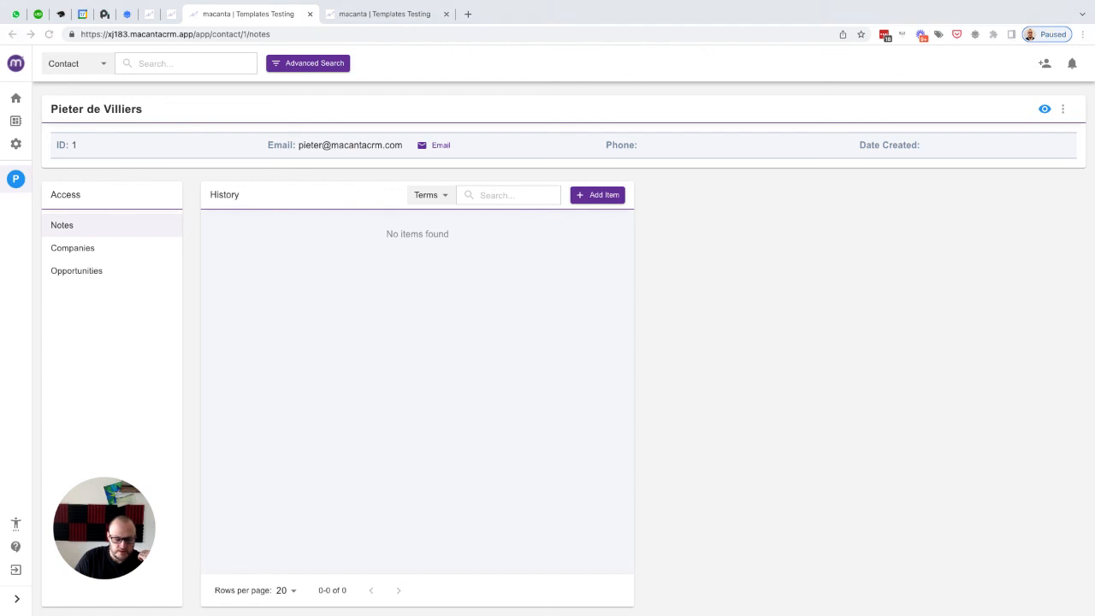
{"action": "left_click", "coordinate": [1045, 109]}
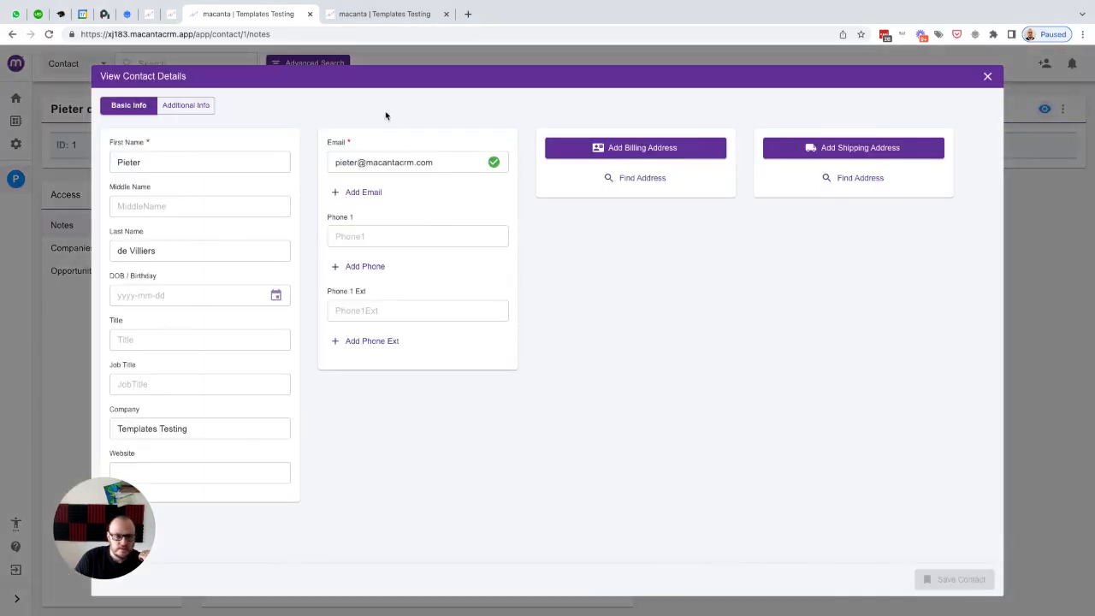
{"action": "left_click", "coordinate": [188, 106]}
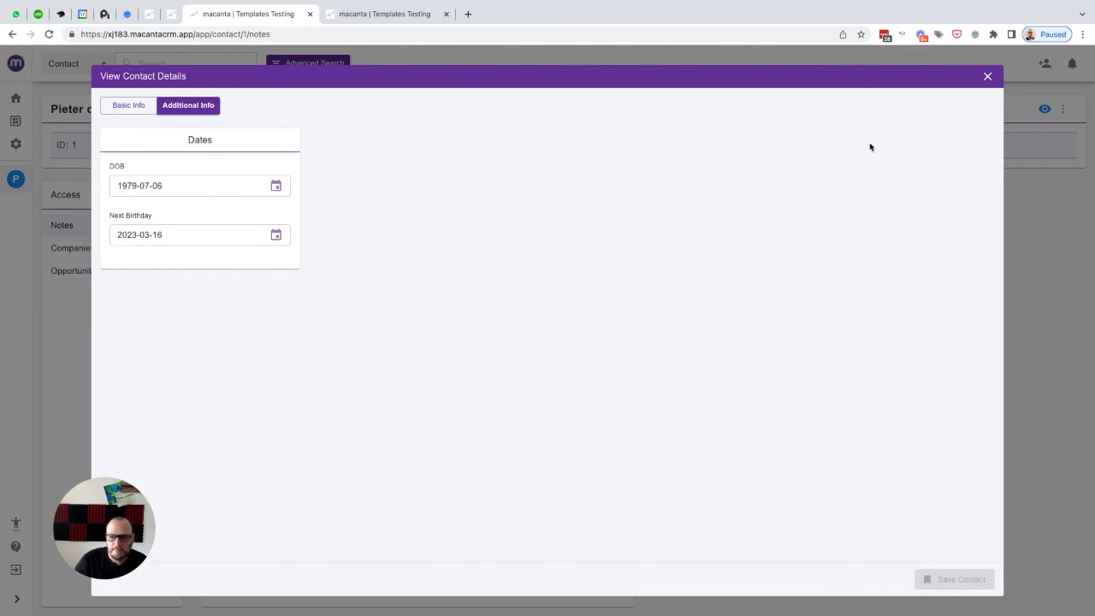
{"action": "left_click", "coordinate": [987, 77]}
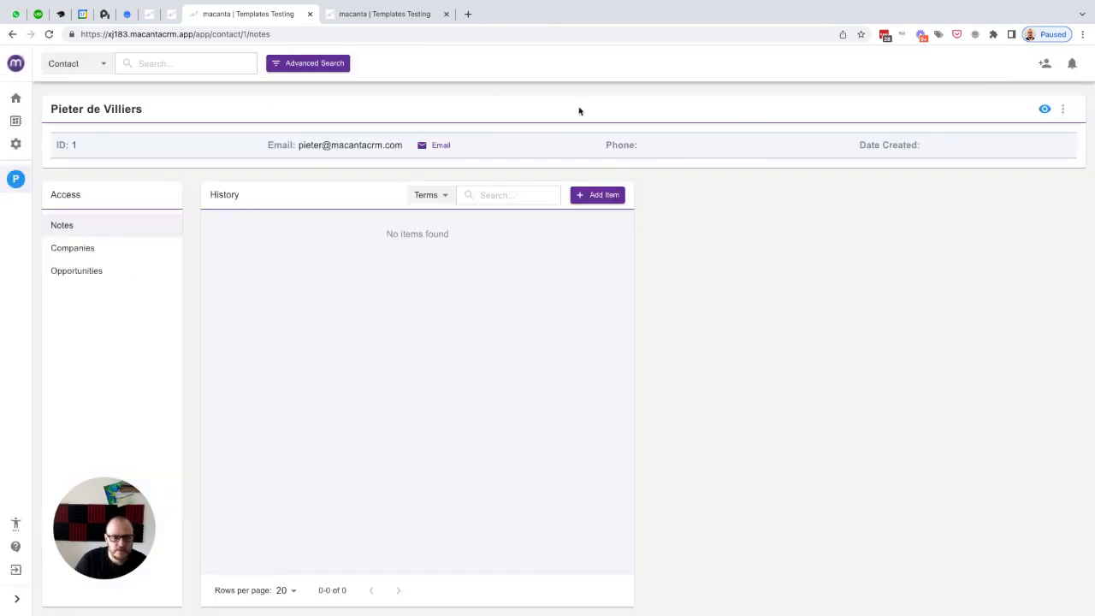